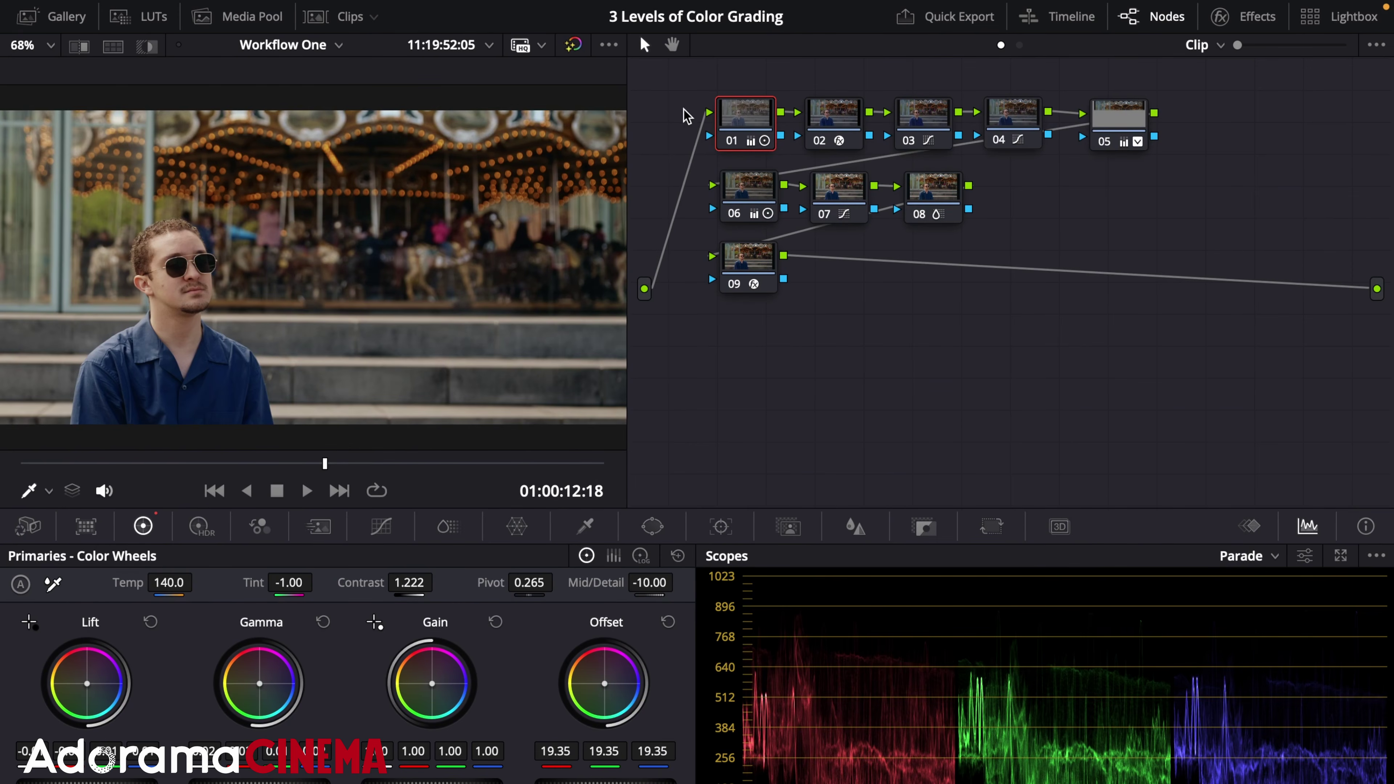
- Clear the grades from all nine nodes, keeping the node structure, and apply a Color Space Transform effect to node 02
{"action": "left_click_drag", "start_coordinate": [654, 90], "coordinate": [1178, 297]}
{"action": "key", "text": "ctrl+d"}
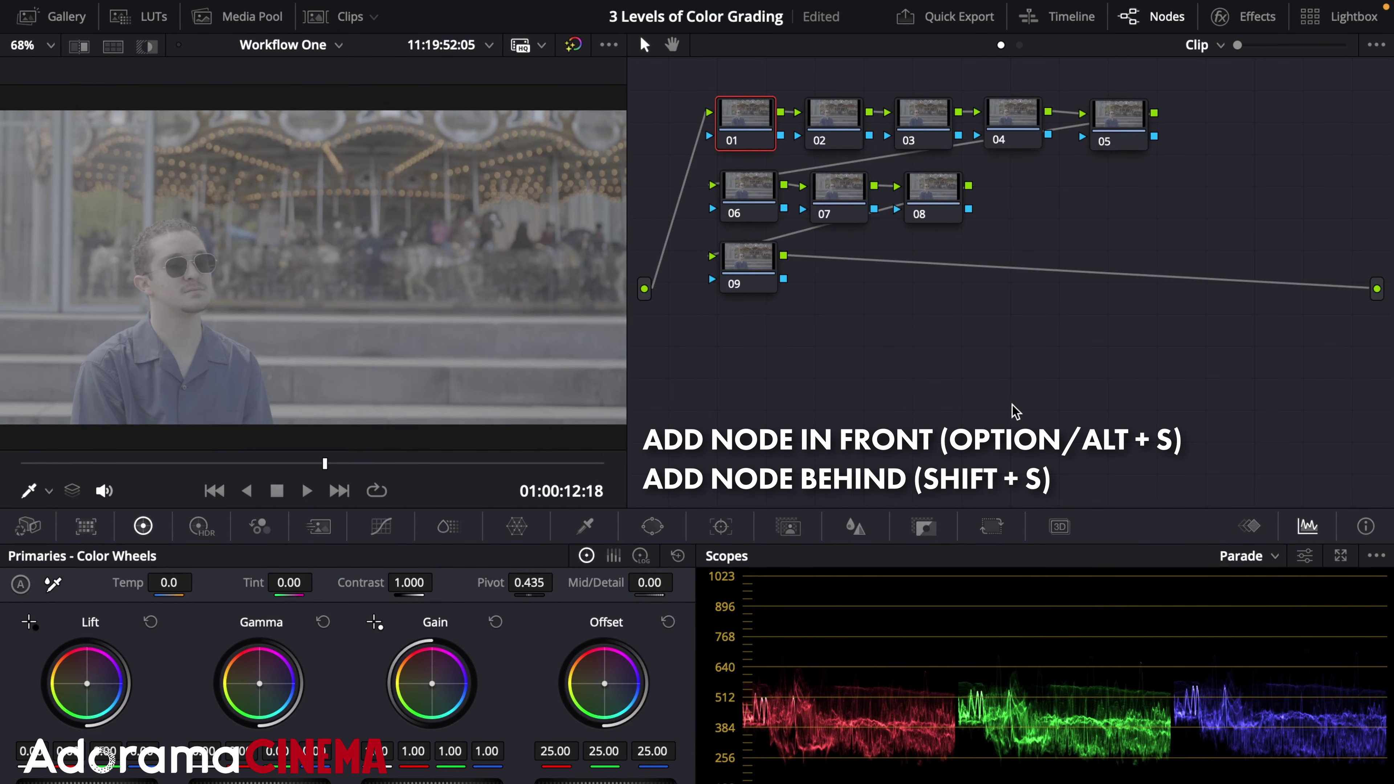
{"action": "left_click", "coordinate": [844, 138]}
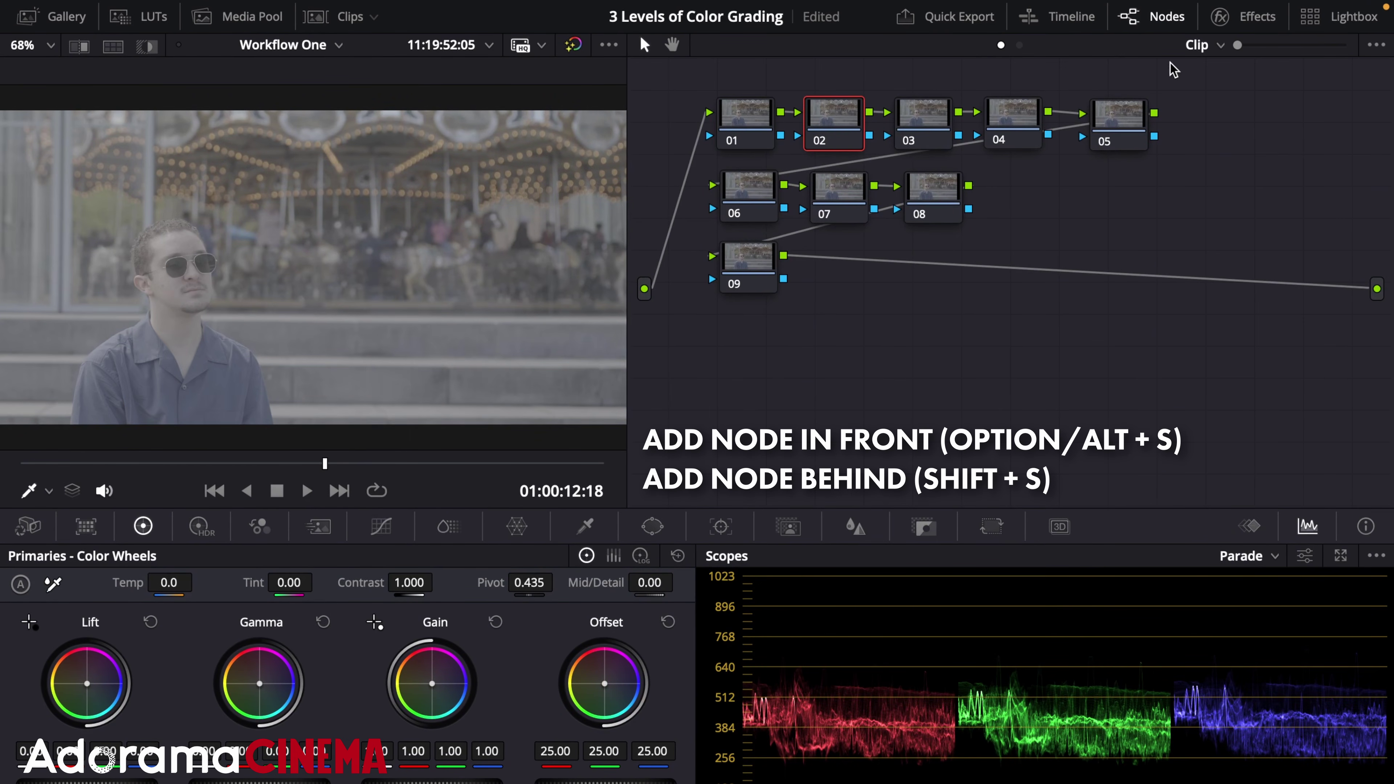
{"action": "left_click", "coordinate": [1232, 21]}
{"action": "left_click_drag", "start_coordinate": [1163, 231], "coordinate": [768, 129]}
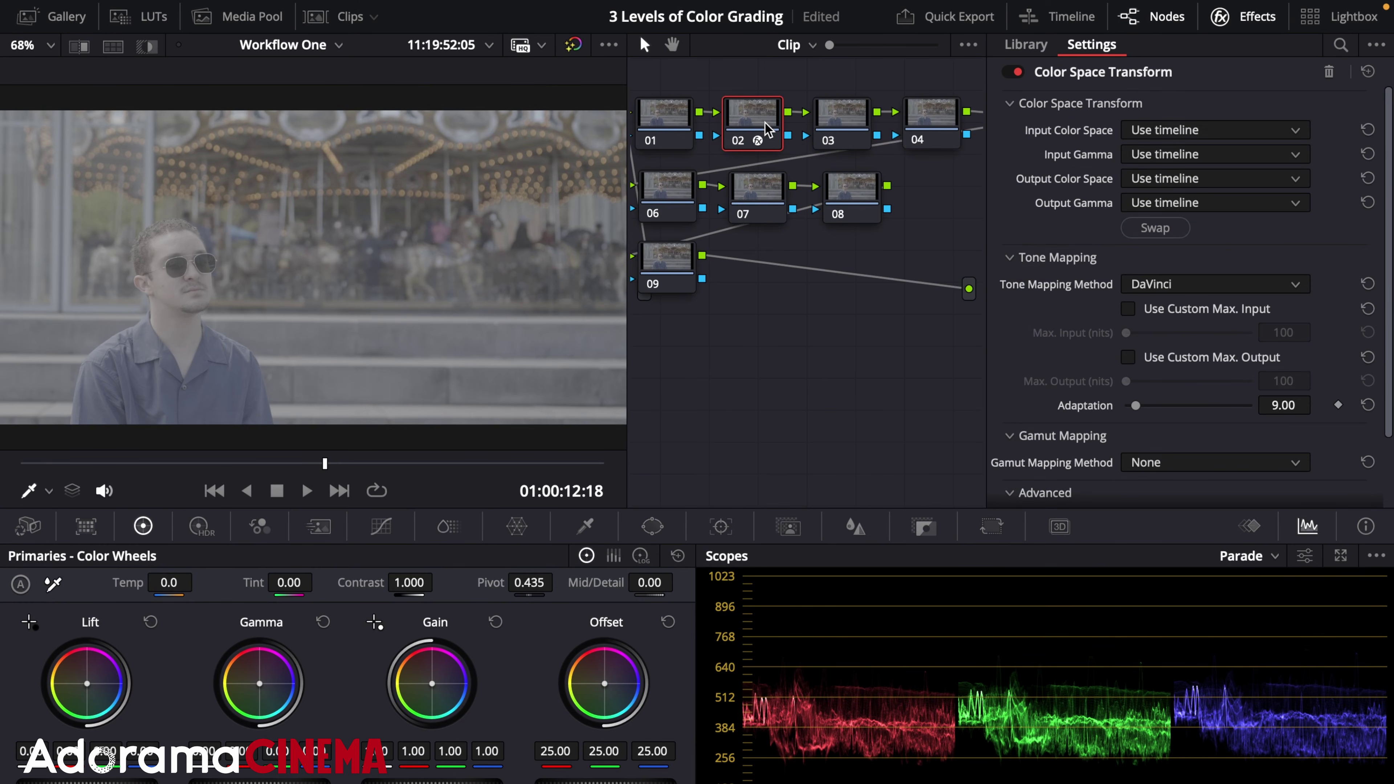
- Choose the footage's input color space in node 02's Color Space Transform
{"action": "left_click", "coordinate": [1190, 134]}
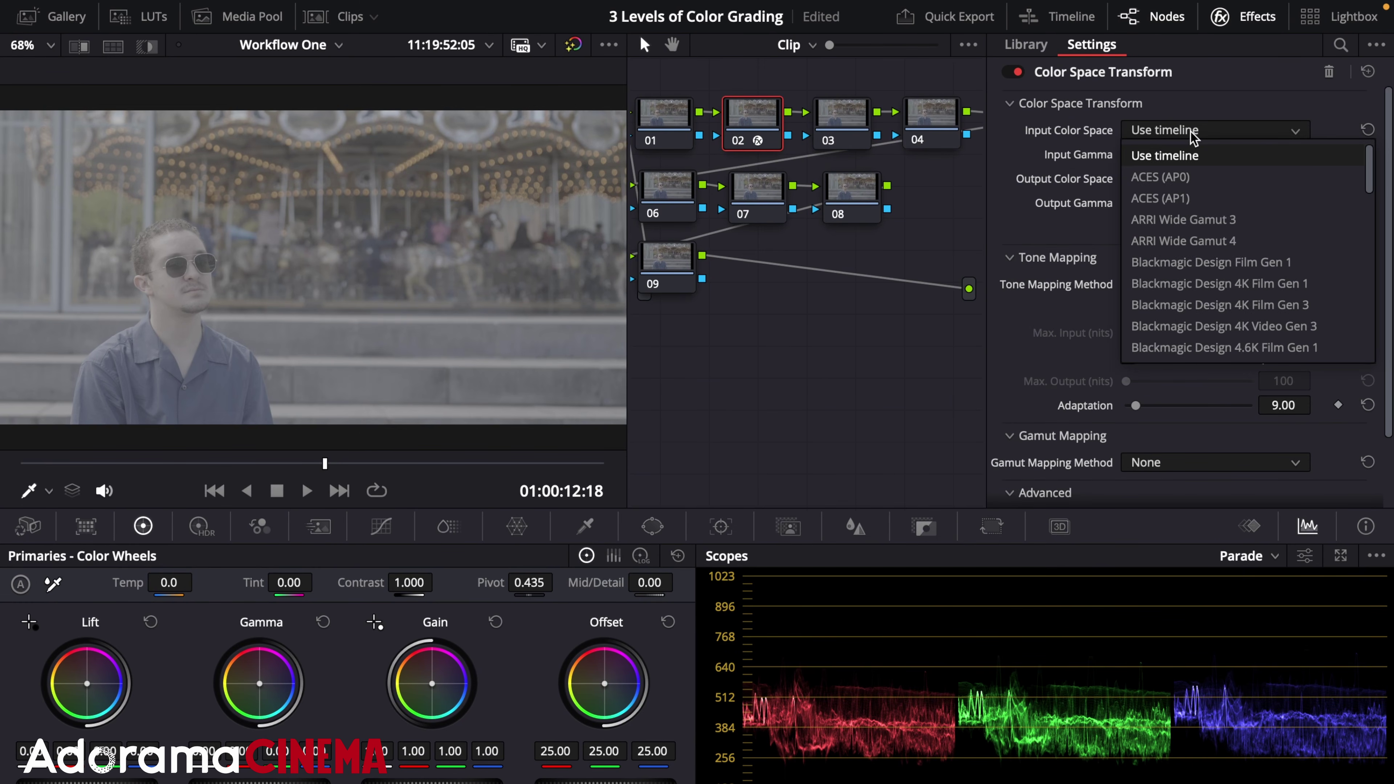
{"action": "scroll", "coordinate": [1229, 209], "scroll_direction": "down", "scroll_amount": 10}
{"action": "left_click", "coordinate": [1166, 280]}
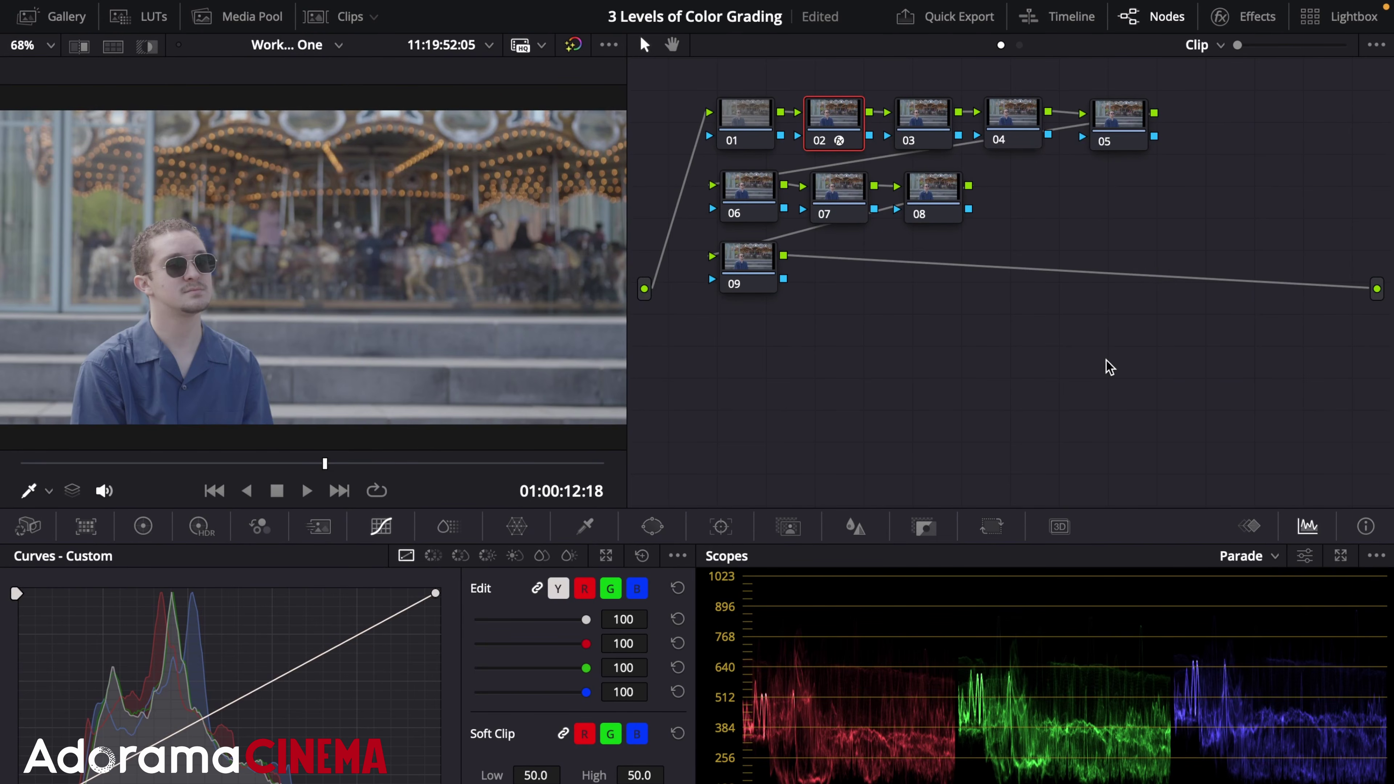
- On node 01, lower the primaries Offset to 19.35 on all channels and set the highlights to -92
{"action": "left_click", "coordinate": [745, 129]}
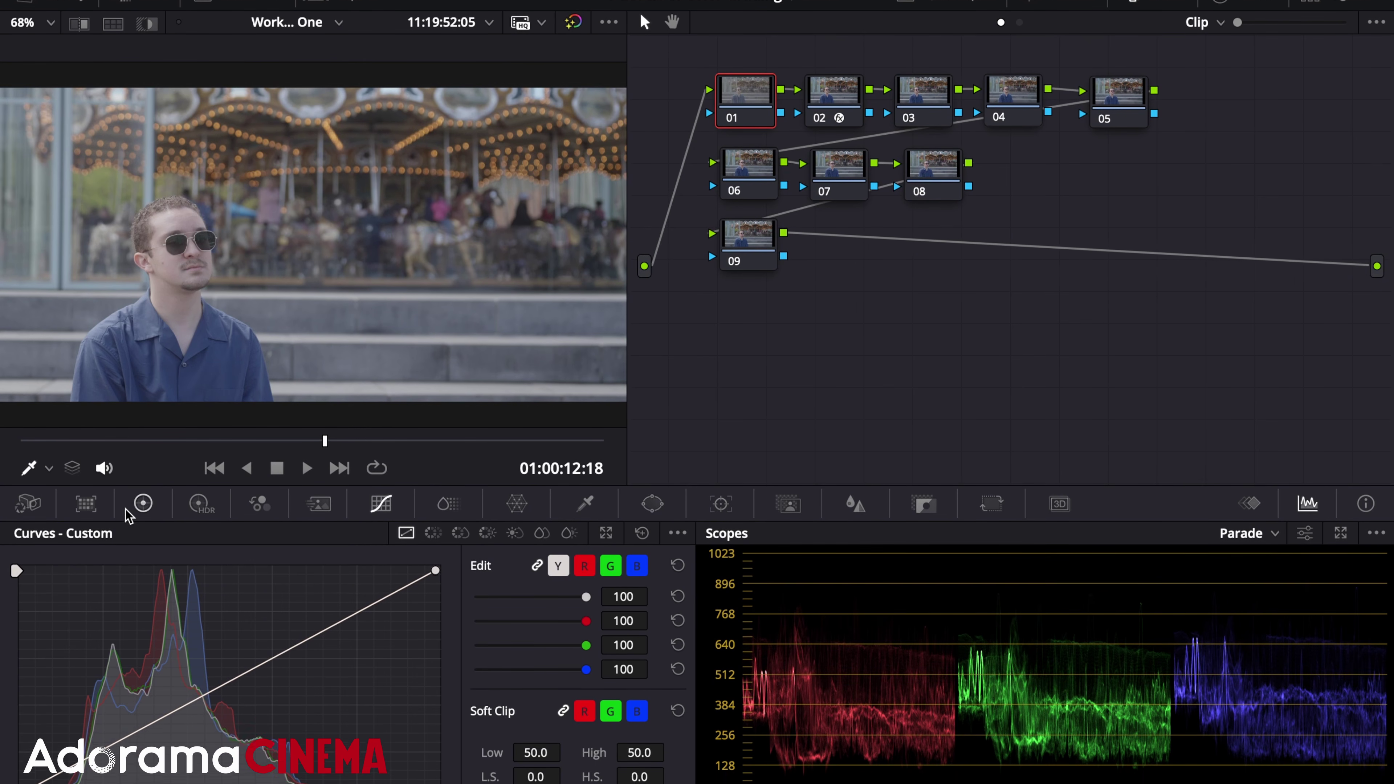
{"action": "left_click", "coordinate": [136, 527]}
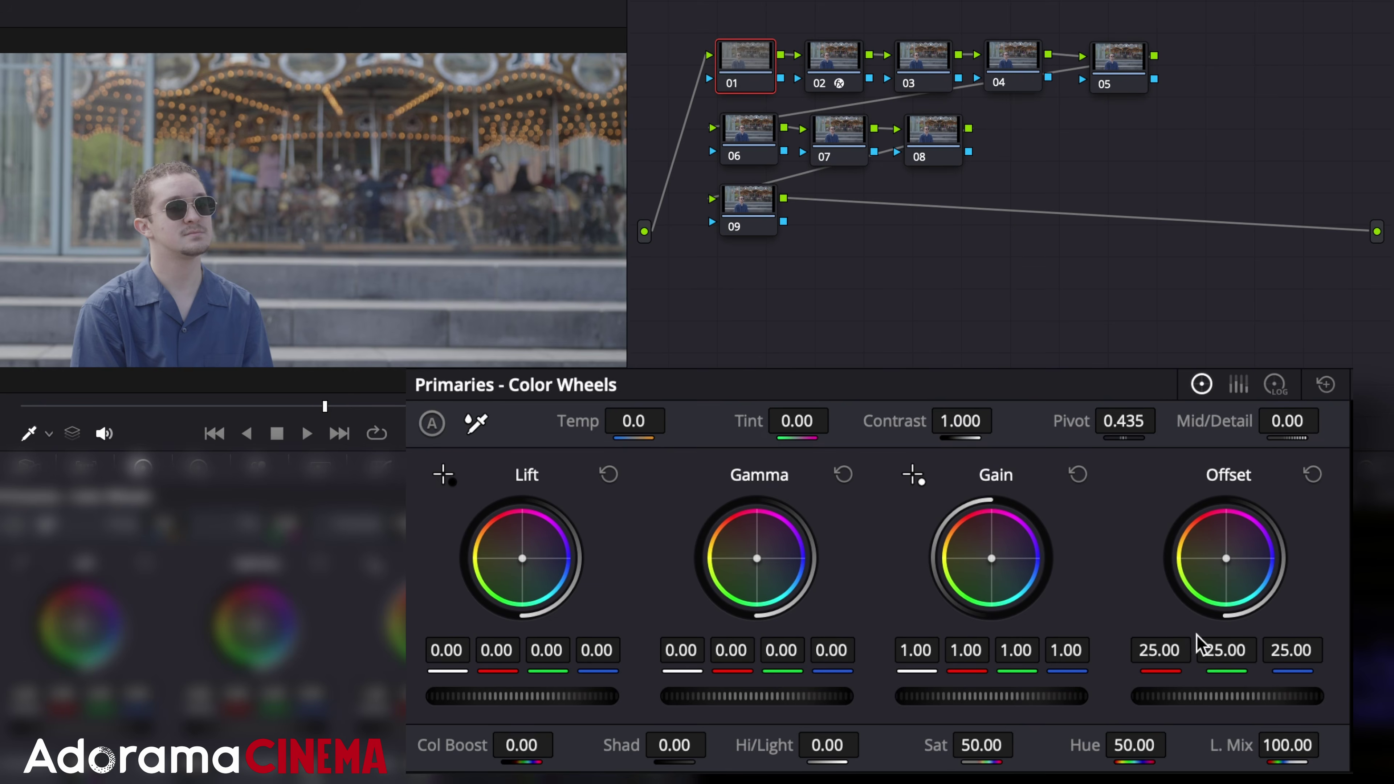
{"action": "left_click_drag", "start_coordinate": [628, 727], "coordinate": [596, 727]}
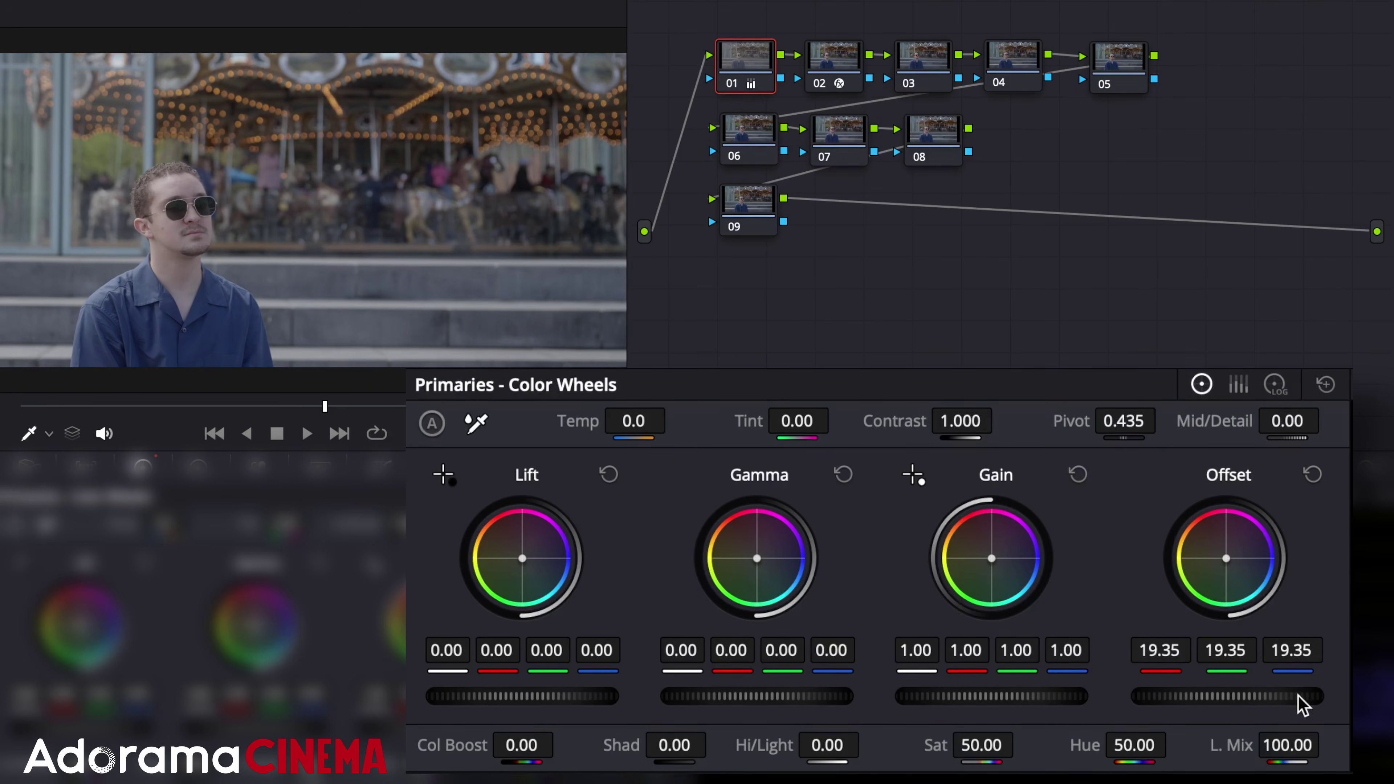
{"action": "left_click_drag", "start_coordinate": [775, 745], "coordinate": [677, 745]}
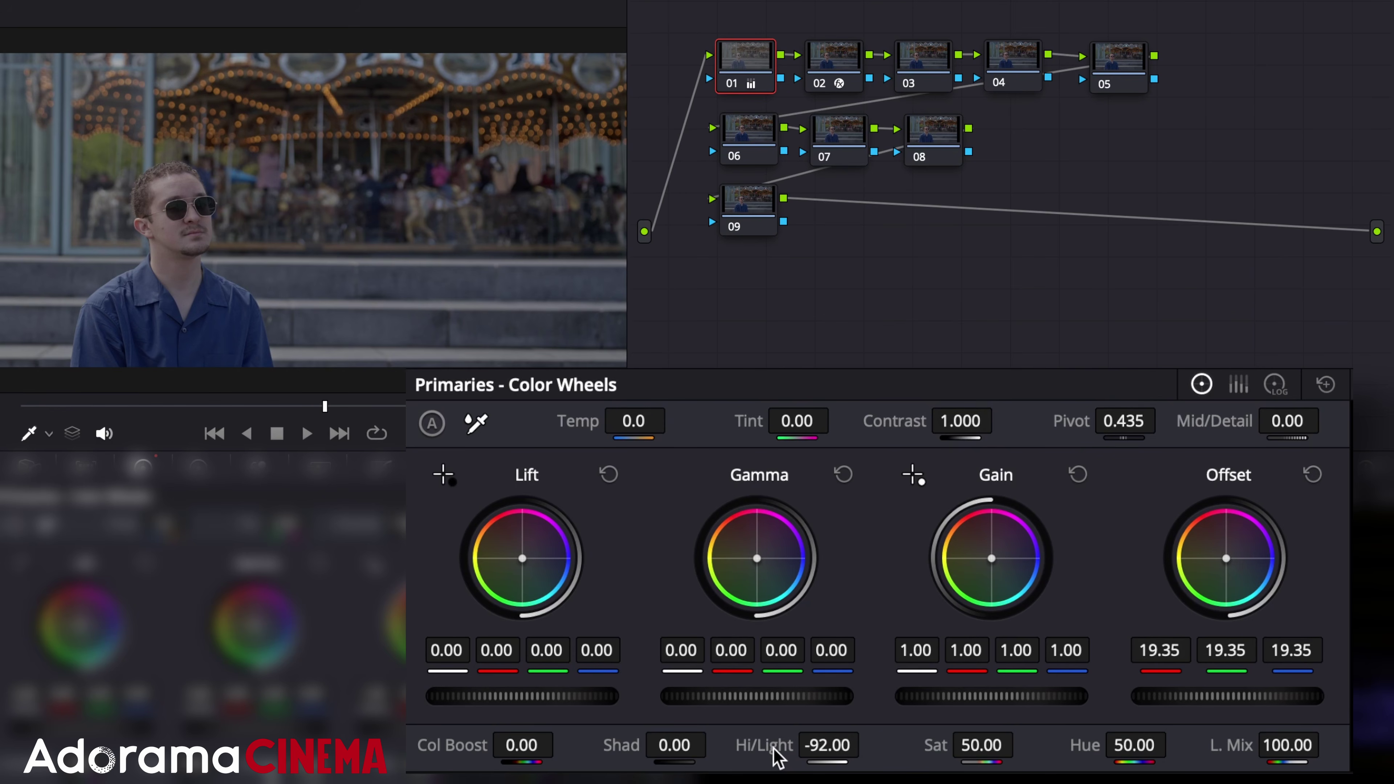
- Shape node 01's tones with contrast 1.222, pivot 0.265, gamma about 0.02 and lift -0.01
{"action": "left_click_drag", "start_coordinate": [911, 420], "coordinate": [1026, 421]}
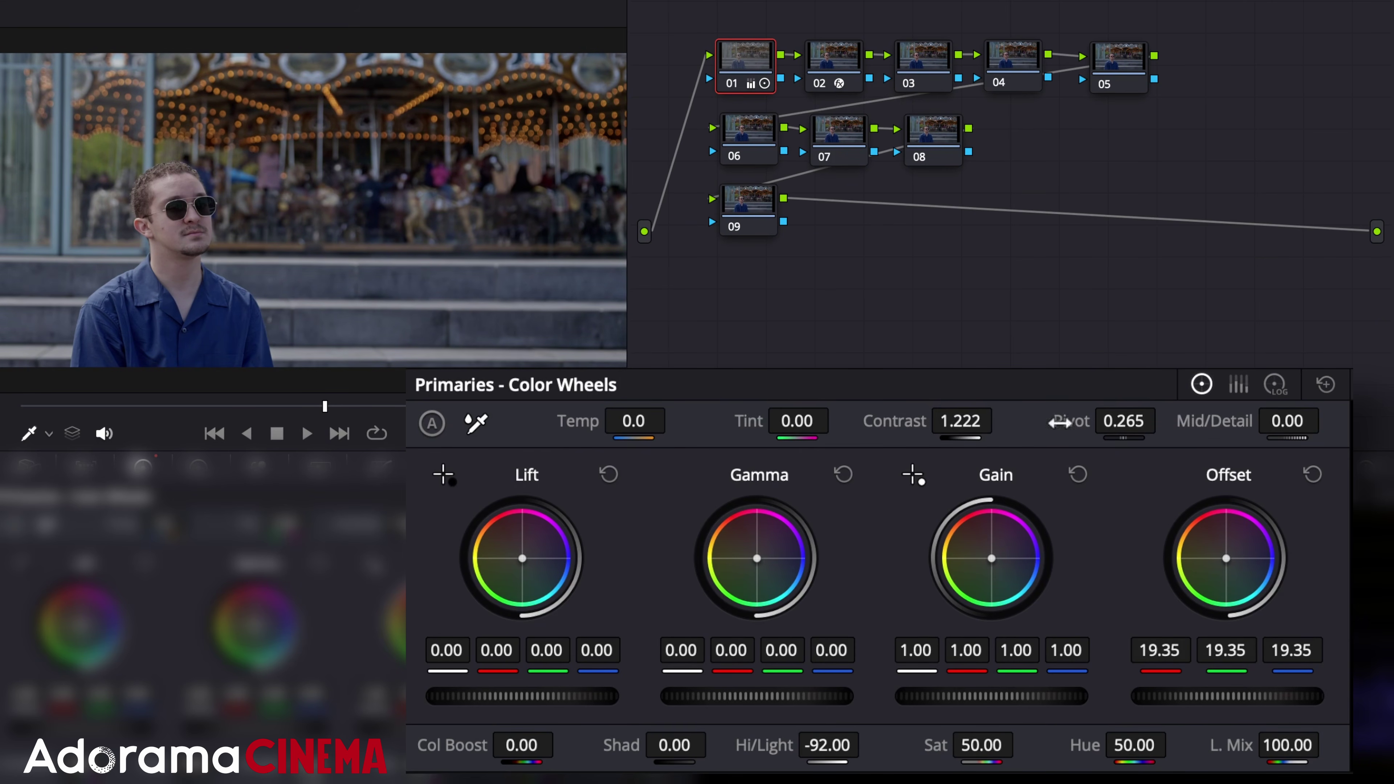
{"action": "left_click_drag", "start_coordinate": [730, 696], "coordinate": [746, 696]}
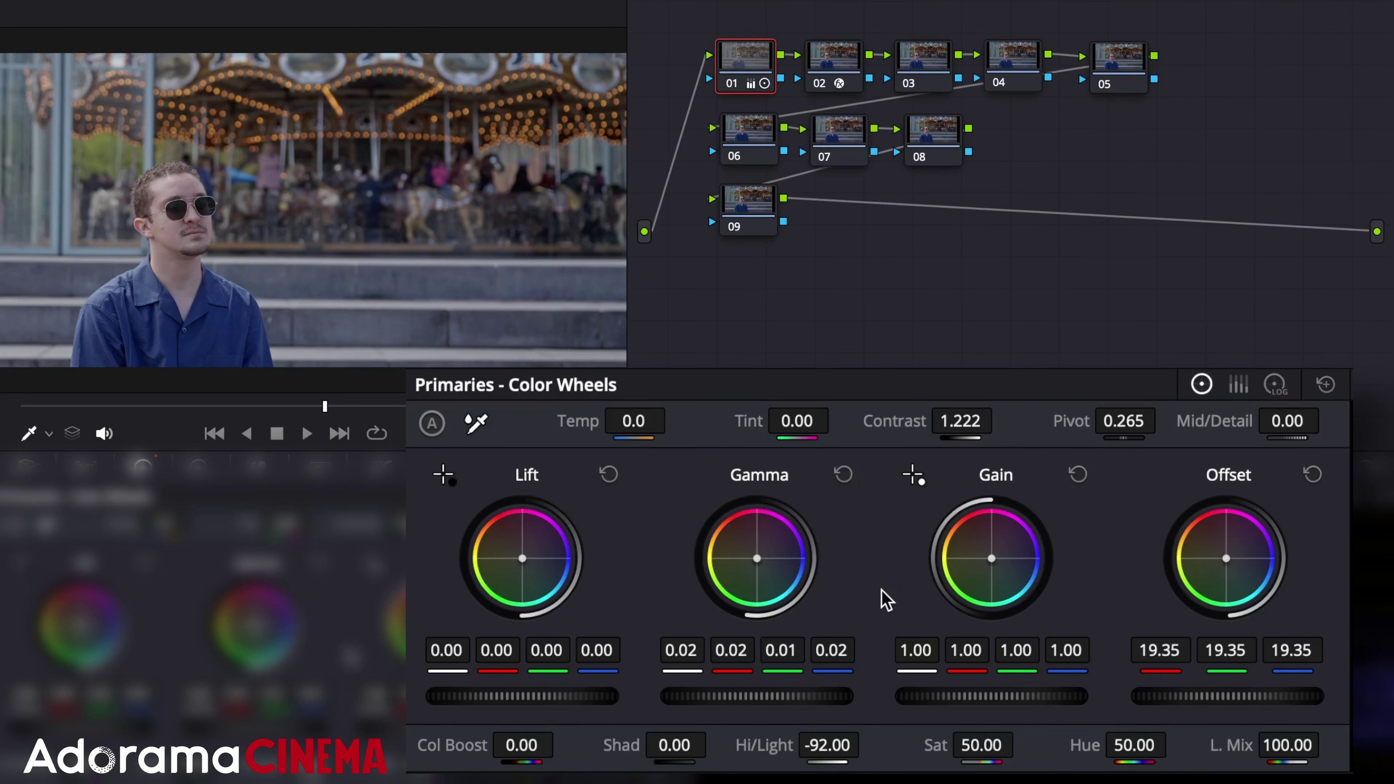
{"action": "left_click_drag", "start_coordinate": [519, 696], "coordinate": [510, 696]}
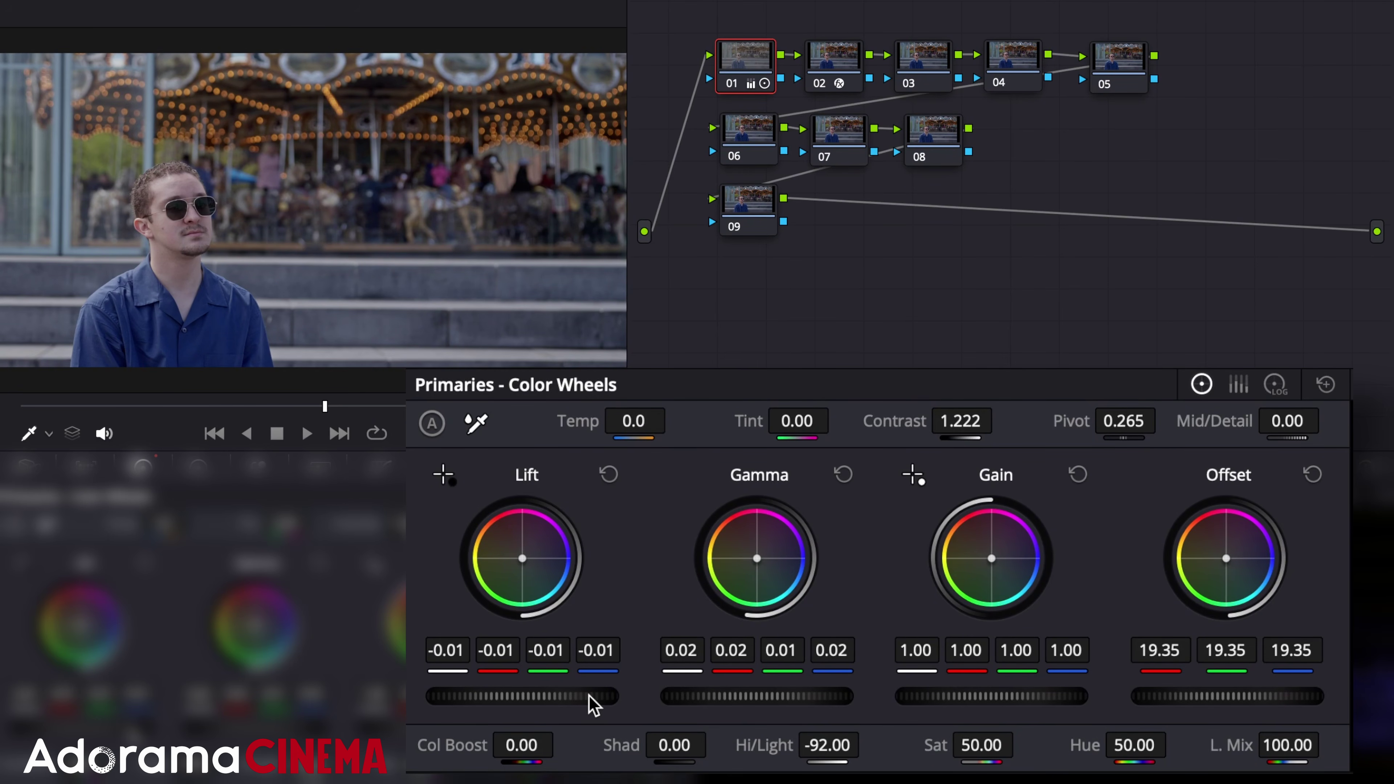
- Fine-tune node 01 with temperature 140, tint -1.00, shadows -2.50 and midtone detail -10
{"action": "left_click_drag", "start_coordinate": [585, 428], "coordinate": [585, 429]}
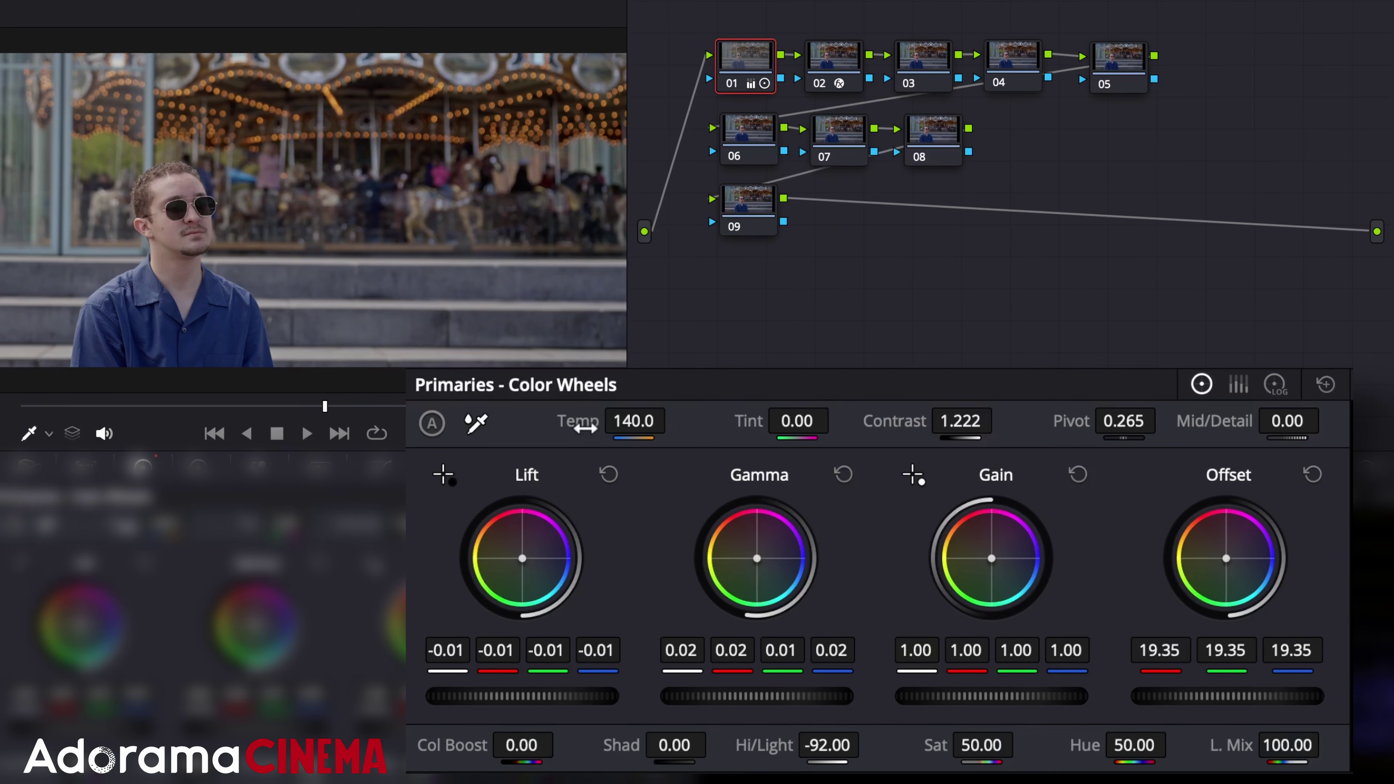
{"action": "left_click_drag", "start_coordinate": [749, 421], "coordinate": [748, 421]}
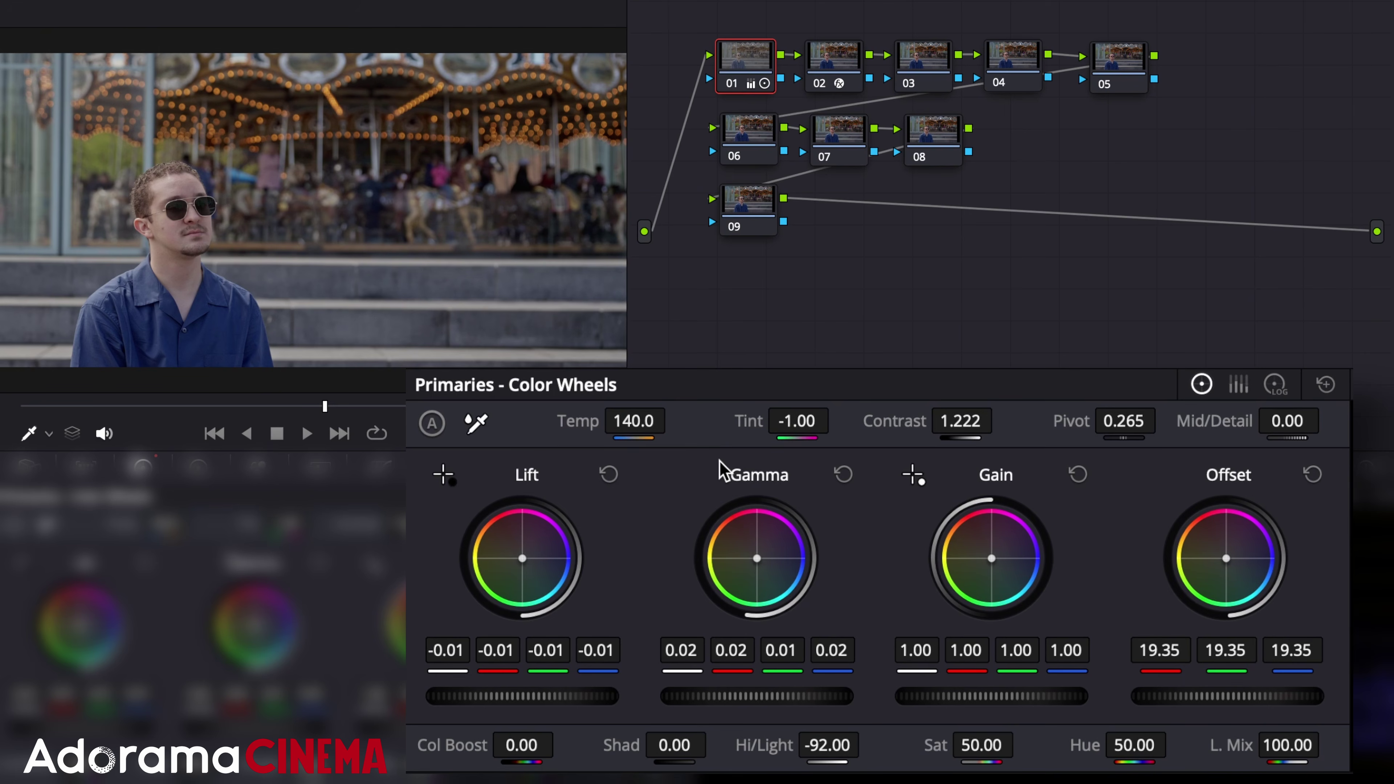
{"action": "left_click_drag", "start_coordinate": [621, 744], "coordinate": [625, 751]}
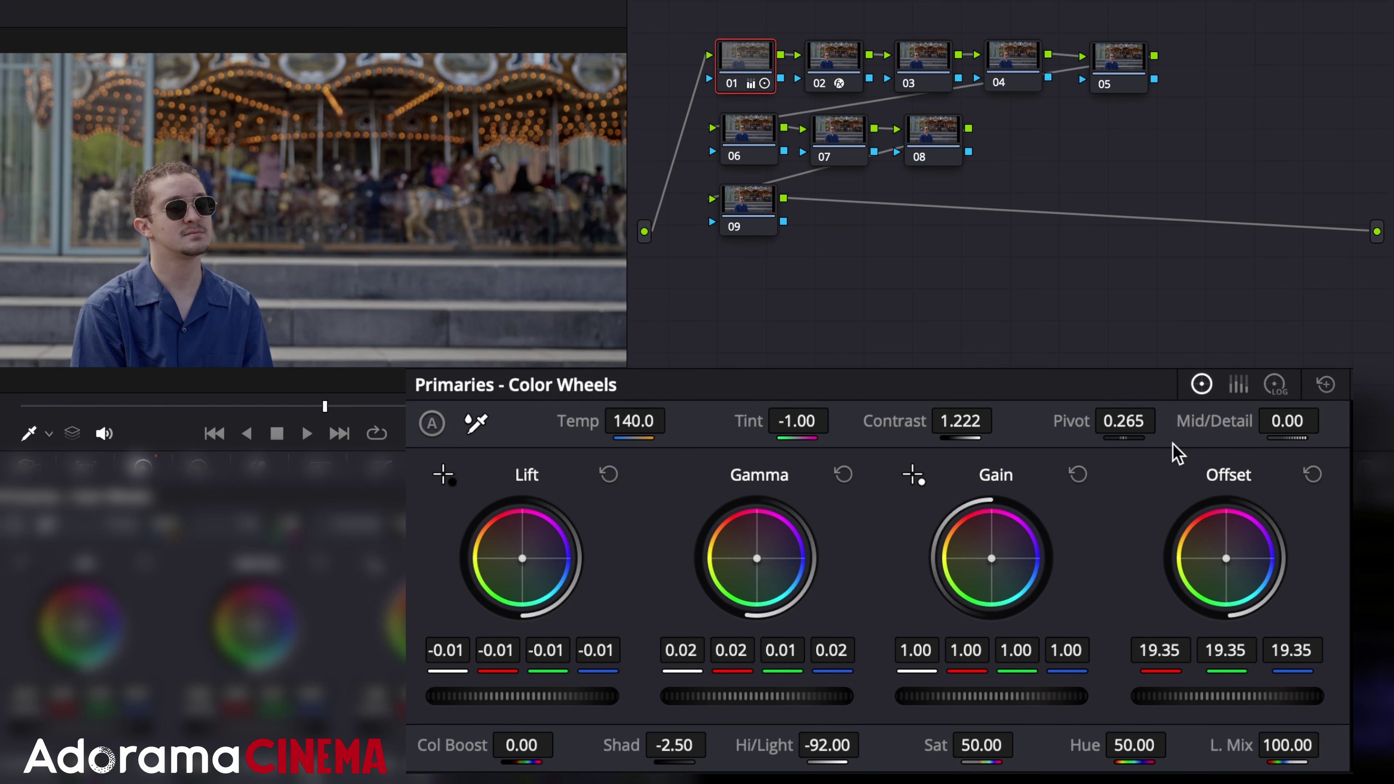
{"action": "type", "text": "-10"}
{"action": "key", "text": "Return"}
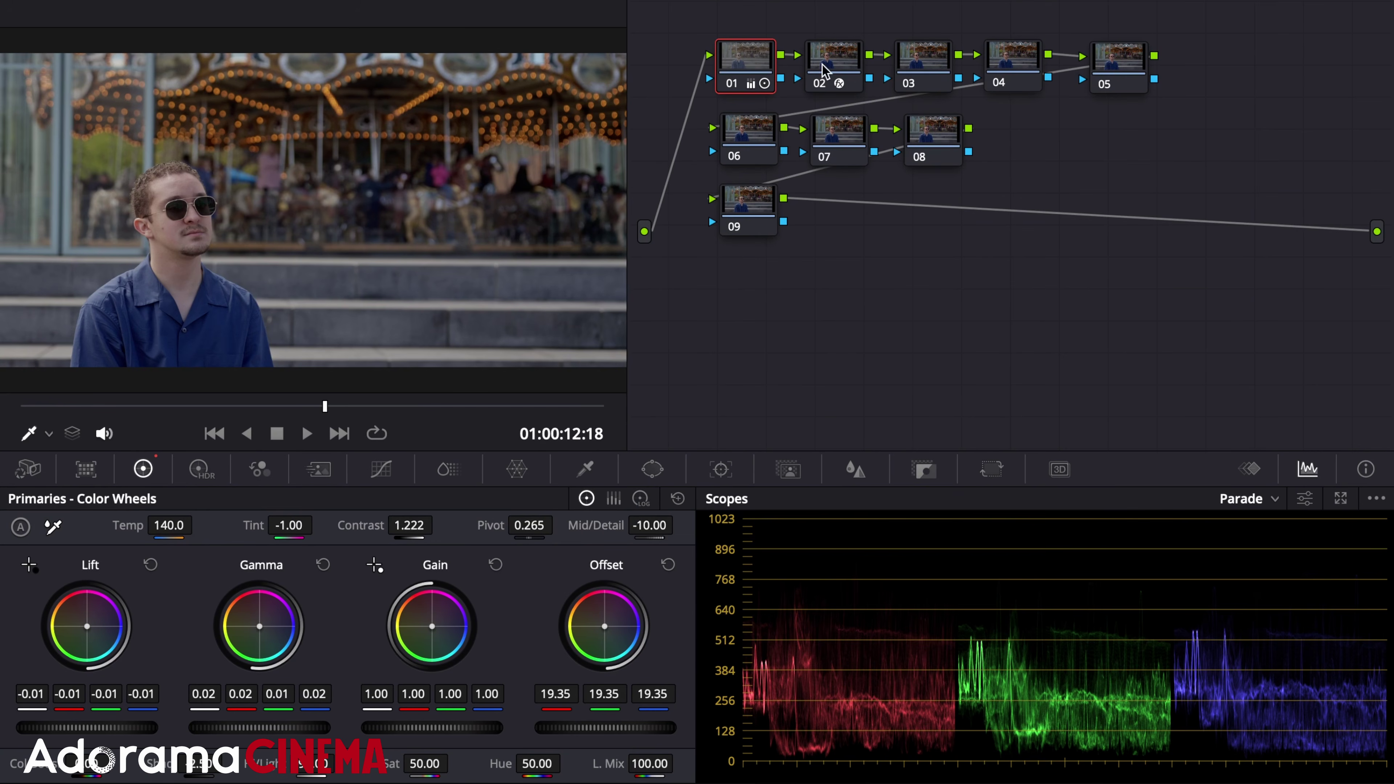
- On node 03, add default anchors to the custom curve, flatten its highlights, lift its black point and bend its lower end into a soft toe
{"action": "left_click", "coordinate": [924, 57]}
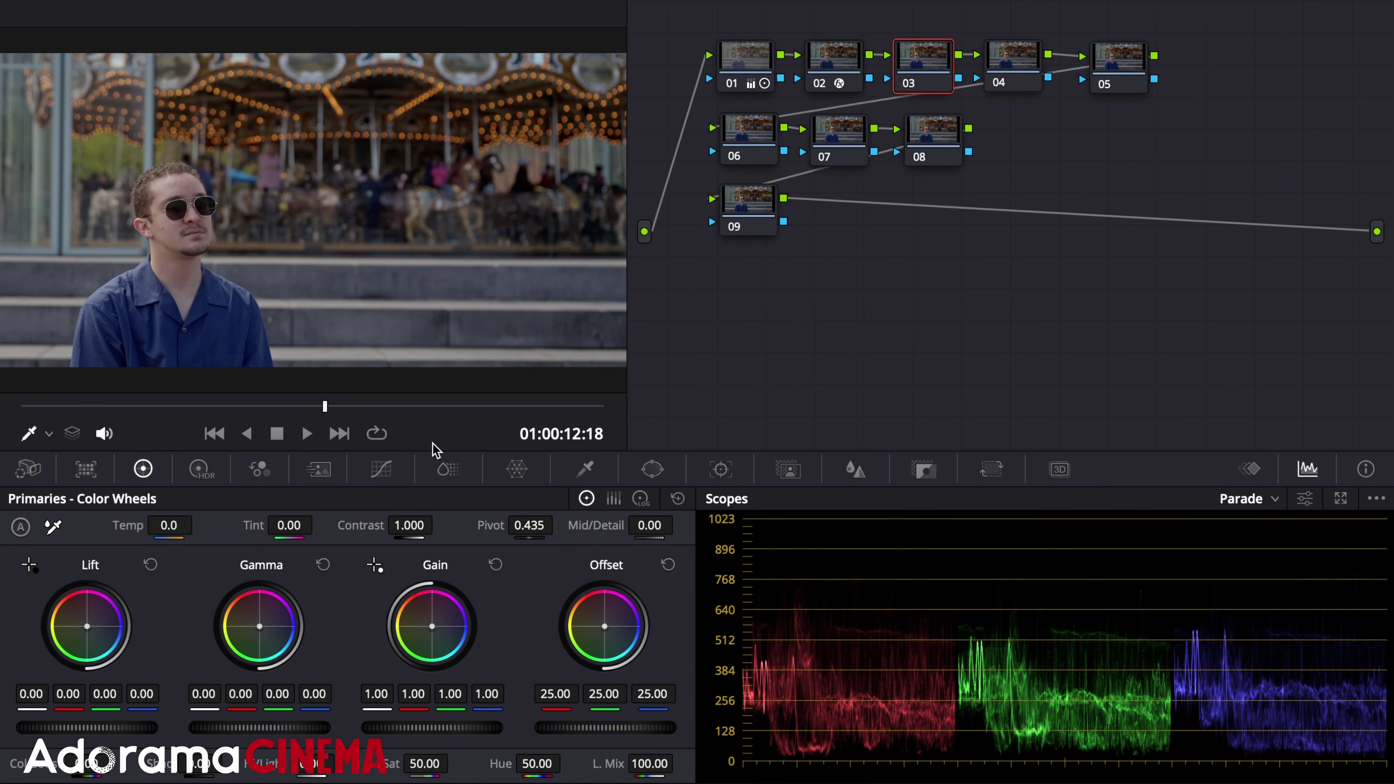
{"action": "left_click", "coordinate": [382, 470]}
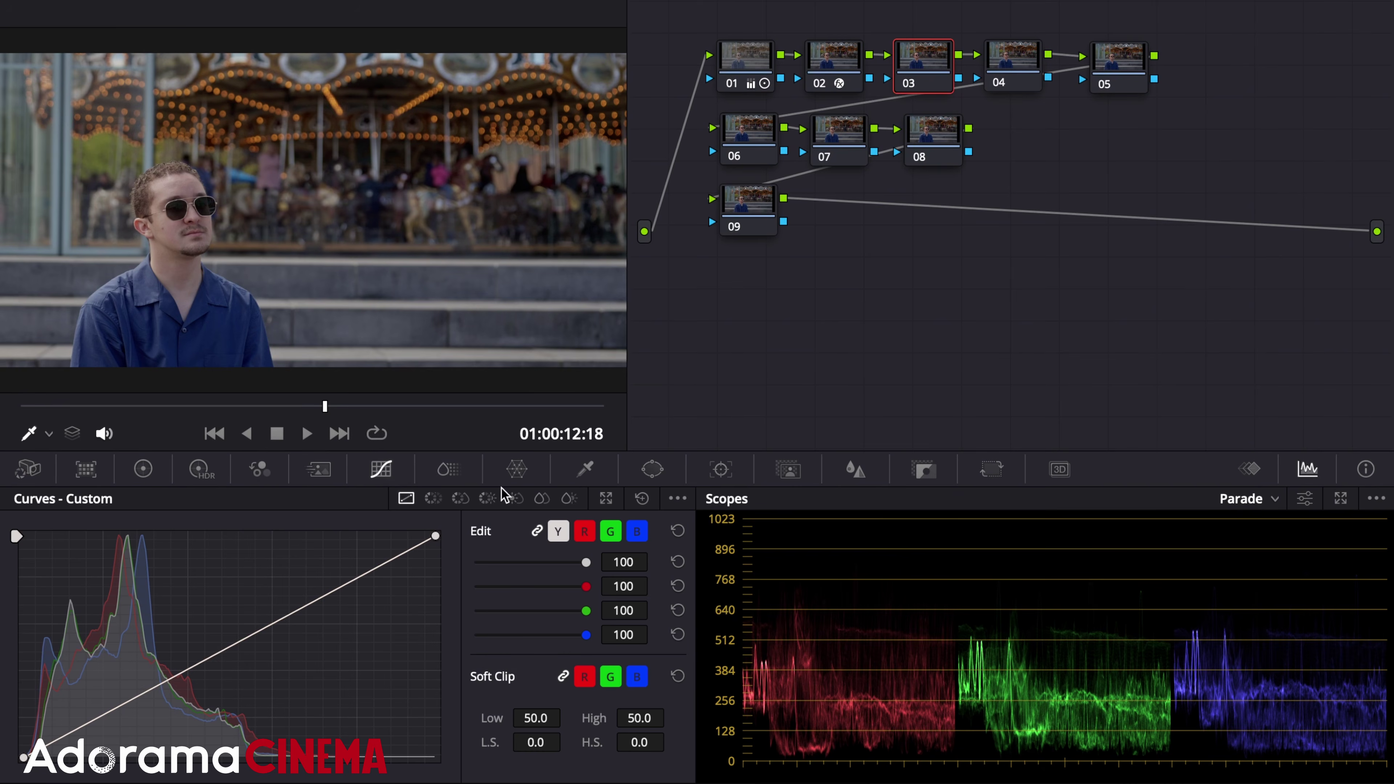
{"action": "left_click", "coordinate": [678, 499]}
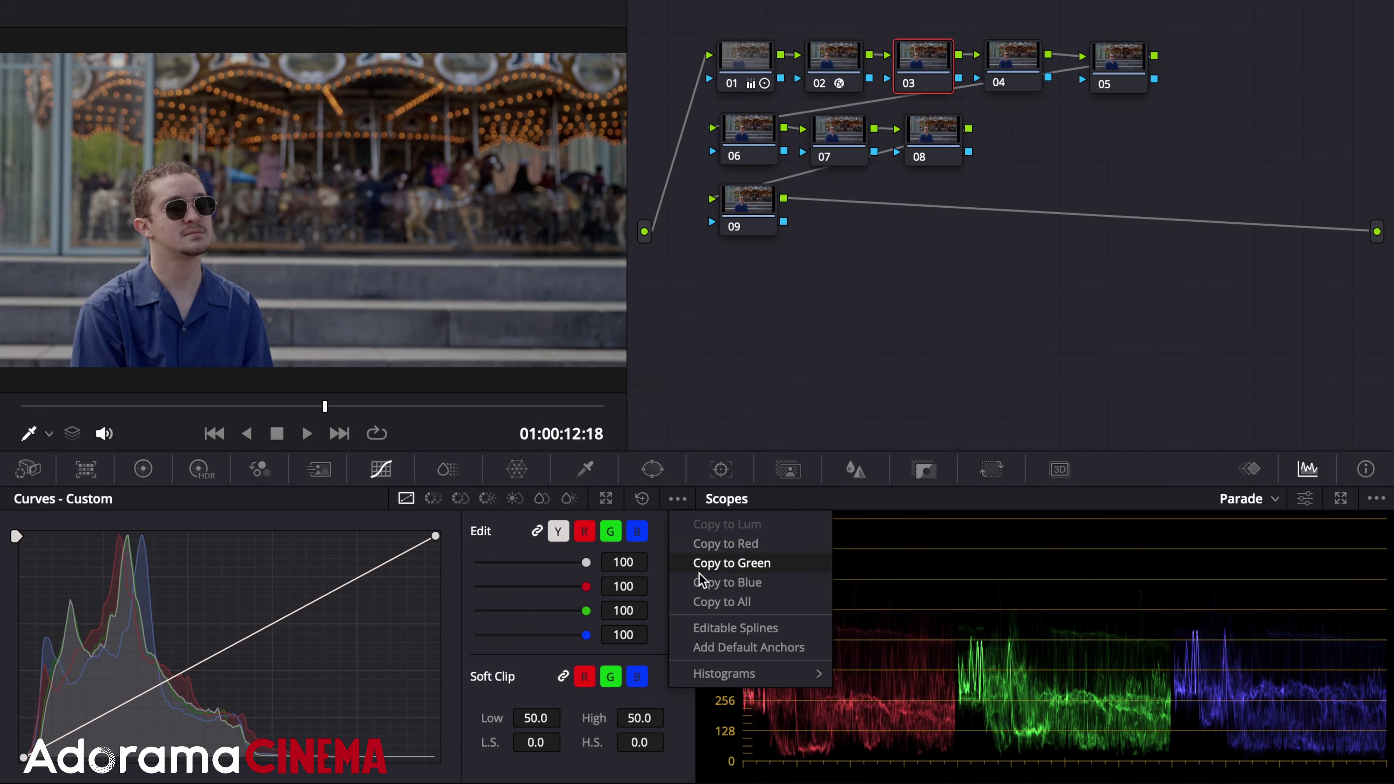
{"action": "left_click", "coordinate": [730, 647]}
{"action": "left_click_drag", "start_coordinate": [436, 536], "coordinate": [393, 562]}
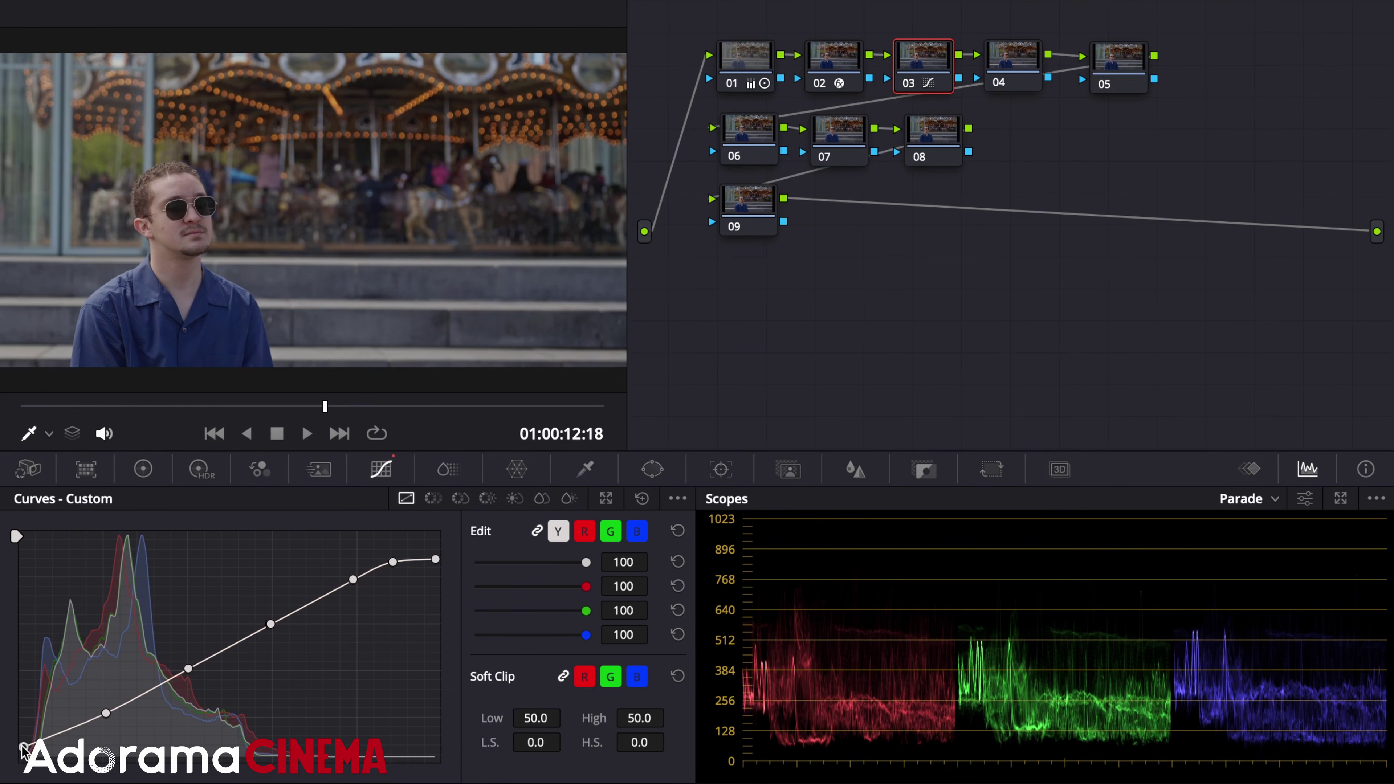
{"action": "left_click_drag", "start_coordinate": [79, 725], "coordinate": [79, 730]}
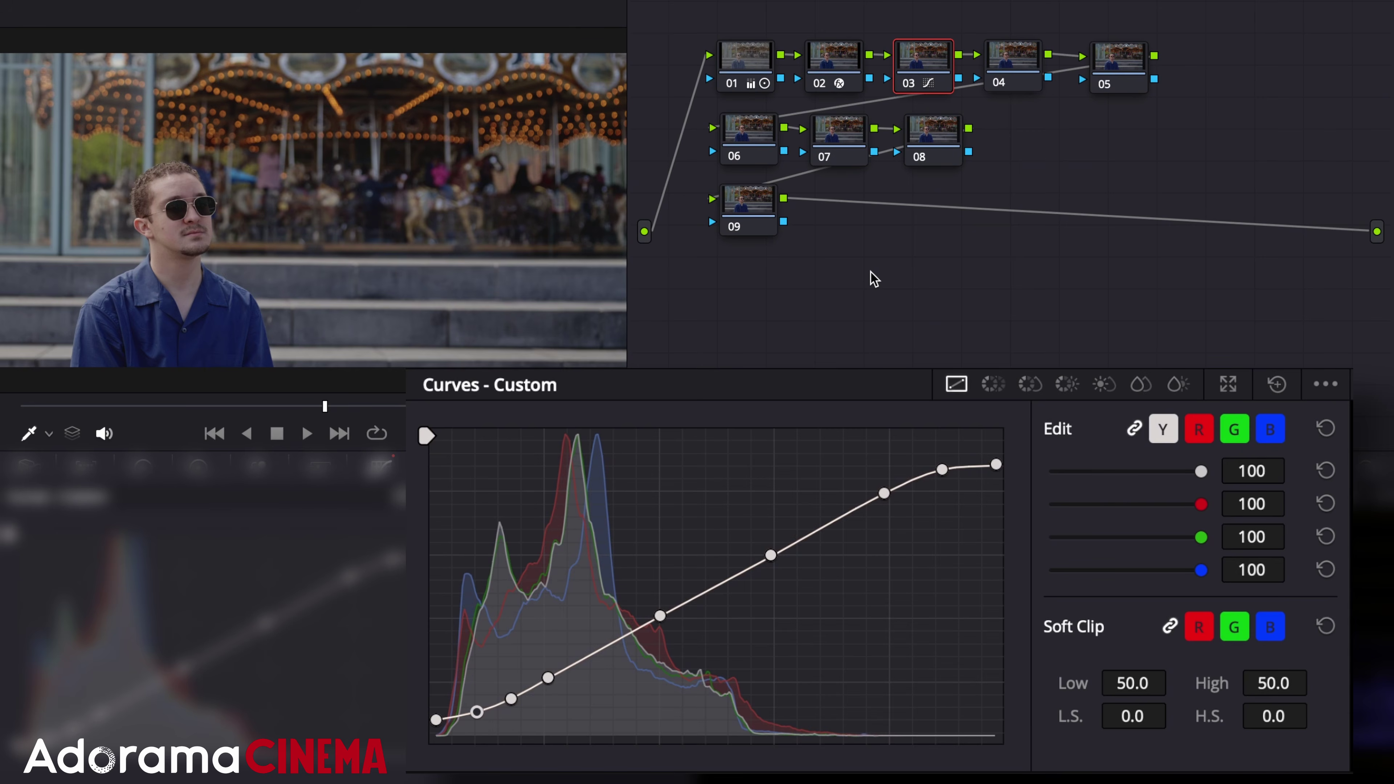
- On node 04, add red, yellow, green, cyan, blue and magenta control points to the hue curves
{"action": "left_click", "coordinate": [1018, 64]}
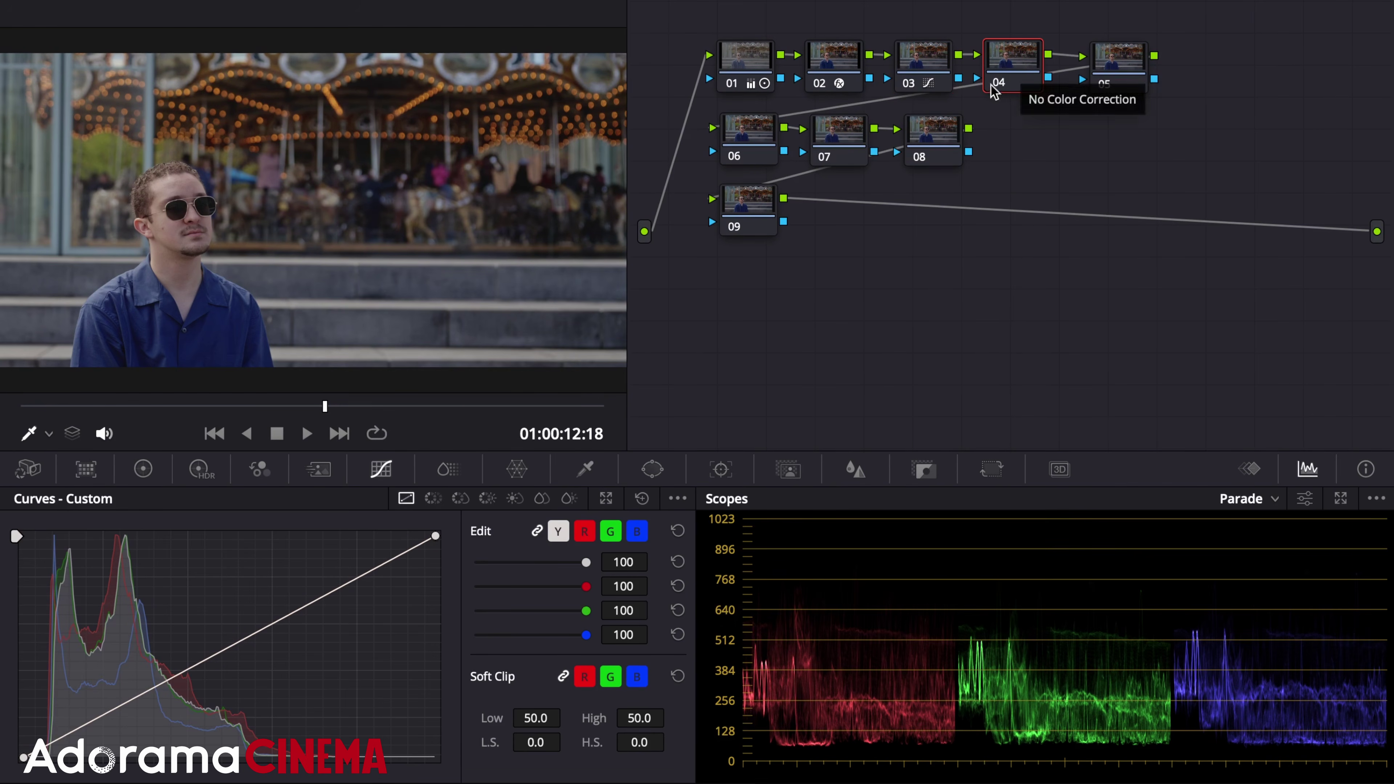
{"action": "left_click", "coordinate": [432, 498]}
{"action": "left_click", "coordinate": [460, 498]}
{"action": "left_click", "coordinate": [487, 498]}
{"action": "left_click", "coordinate": [432, 498]}
{"action": "left_click", "coordinate": [57, 765]}
{"action": "left_click", "coordinate": [85, 765]}
{"action": "left_click", "coordinate": [557, 747]}
{"action": "left_click", "coordinate": [596, 748]}
{"action": "left_click", "coordinate": [633, 748]}
{"action": "left_click", "coordinate": [672, 748]}
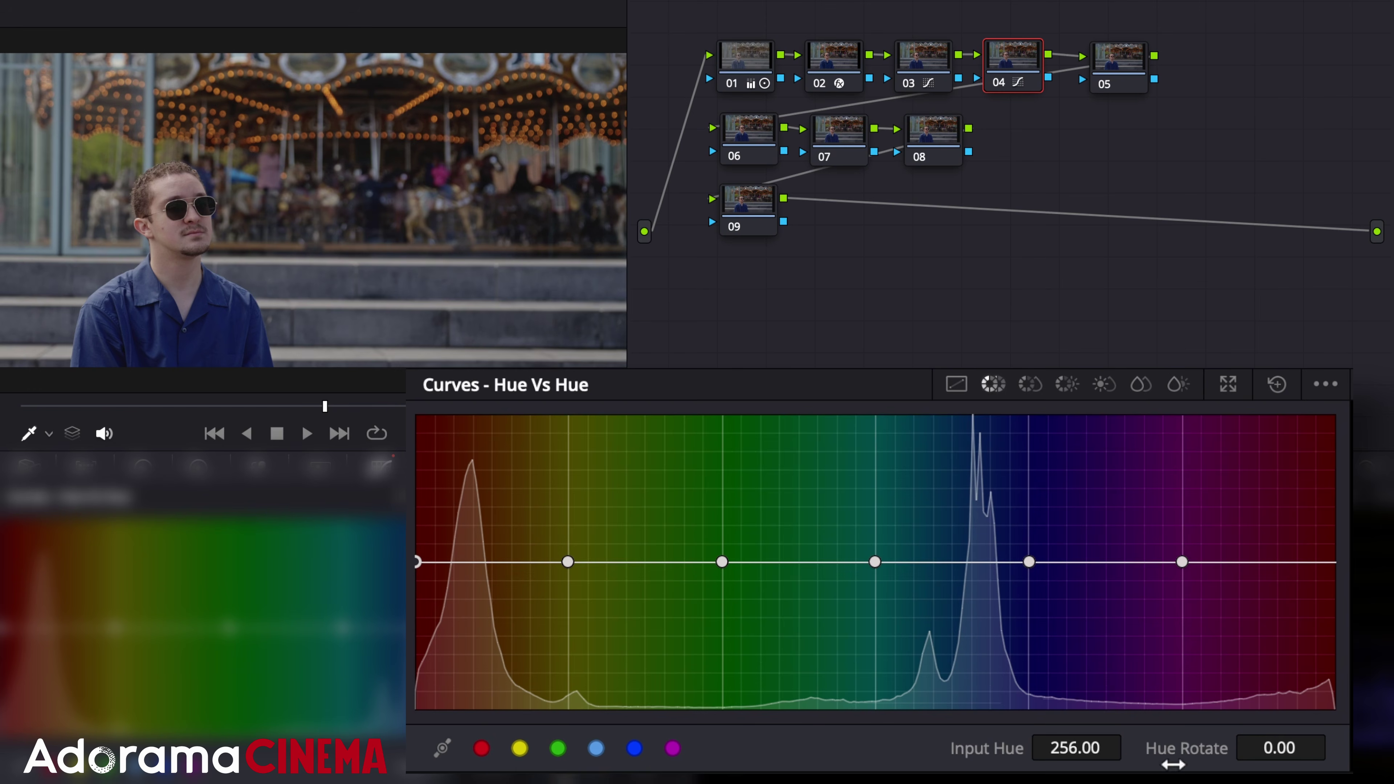
- Slightly rotate the hue of the reds, yellows and blues on node 04's Hue Vs Hue curve
{"action": "left_click_drag", "start_coordinate": [1218, 760], "coordinate": [1196, 762]}
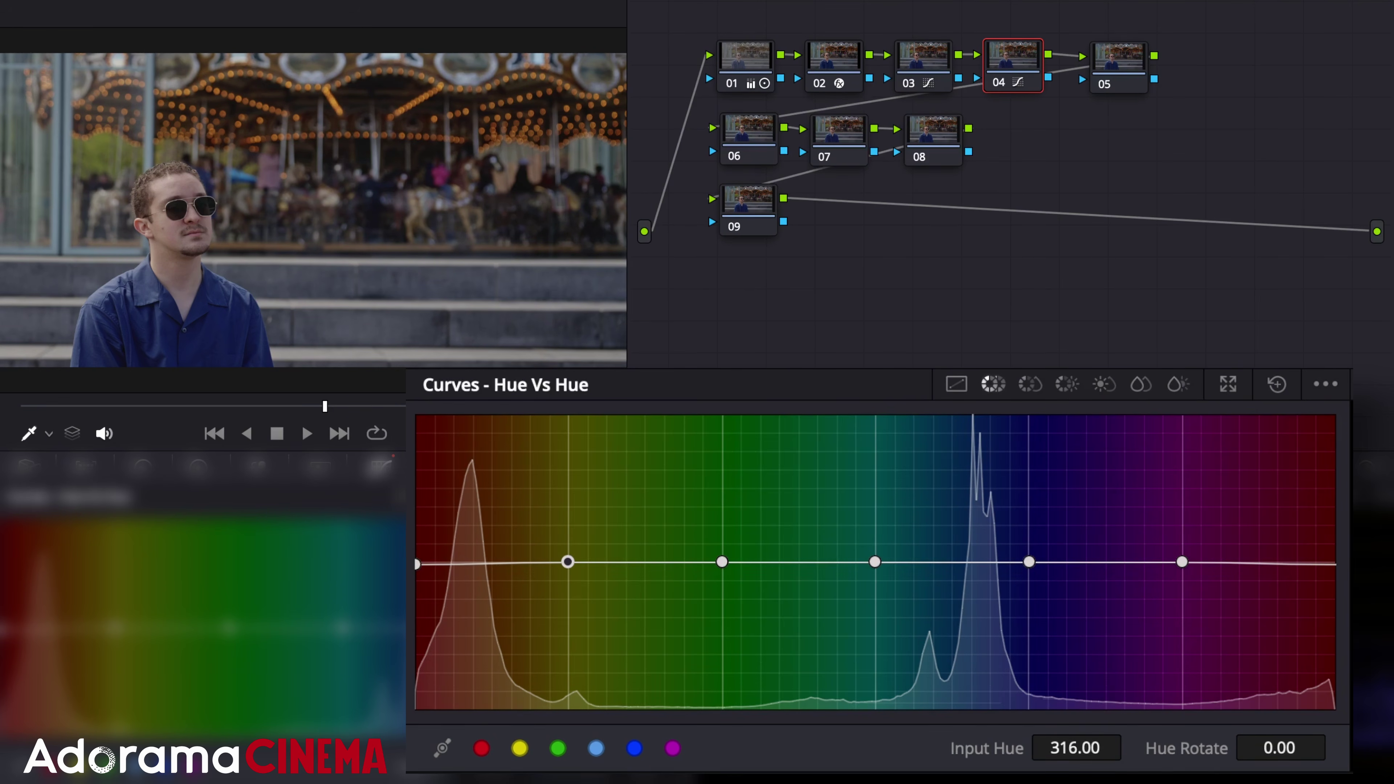
{"action": "mouse_move", "coordinate": [1185, 750]}
{"action": "left_mouse_down"}
{"action": "mouse_move", "coordinate": [1169, 750]}
{"action": "mouse_move", "coordinate": [1185, 750]}
{"action": "left_mouse_up"}
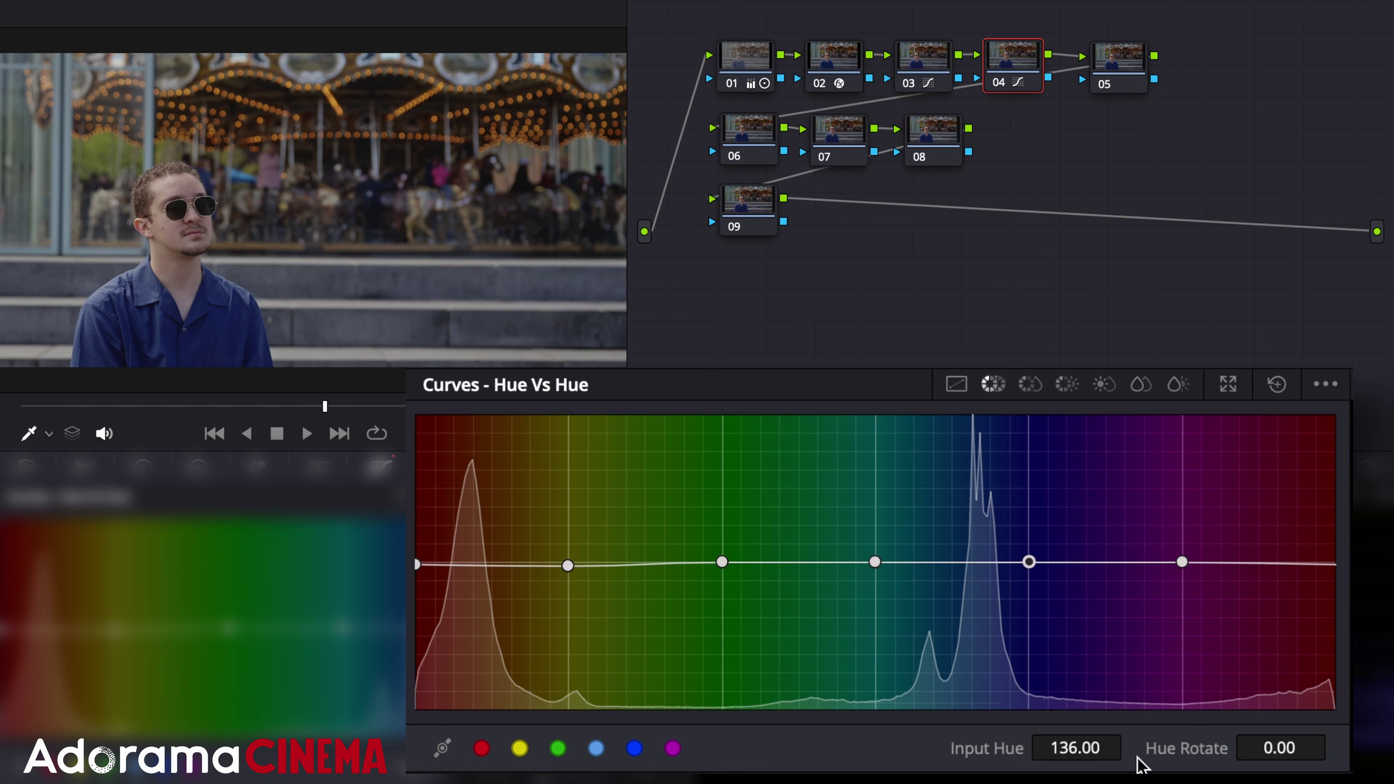
{"action": "mouse_move", "coordinate": [1185, 749]}
{"action": "left_mouse_down"}
{"action": "mouse_move", "coordinate": [1215, 750]}
{"action": "mouse_move", "coordinate": [1199, 757]}
{"action": "left_mouse_up"}
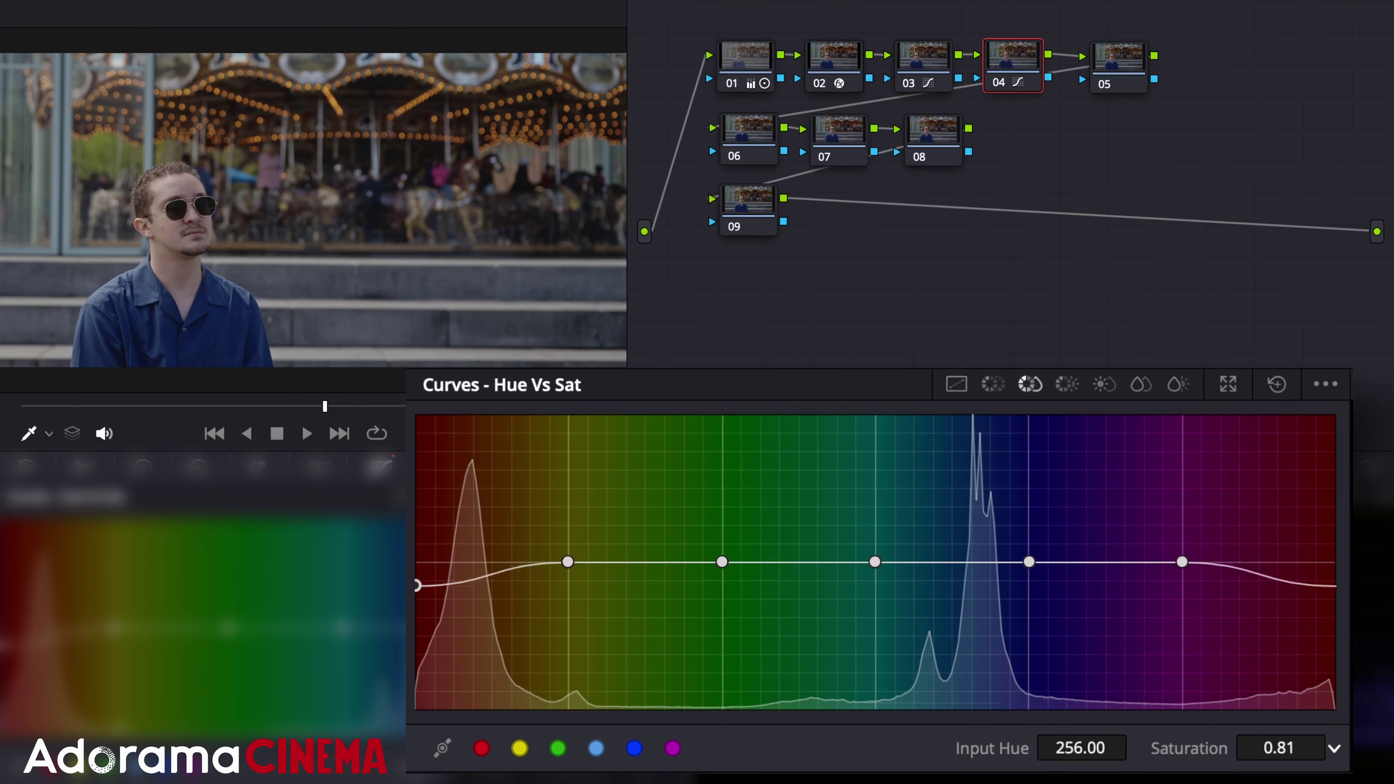
- Reduce the saturation of the reds, yellows and blues on node 04's Hue Vs Sat curve
{"action": "mouse_move", "coordinate": [1189, 747]}
{"action": "left_mouse_down"}
{"action": "mouse_move", "coordinate": [1168, 748]}
{"action": "mouse_move", "coordinate": [1194, 747]}
{"action": "left_mouse_up"}
{"action": "left_click_drag", "start_coordinate": [567, 561], "coordinate": [568, 590]}
{"action": "left_click_drag", "start_coordinate": [1028, 561], "coordinate": [1029, 577]}
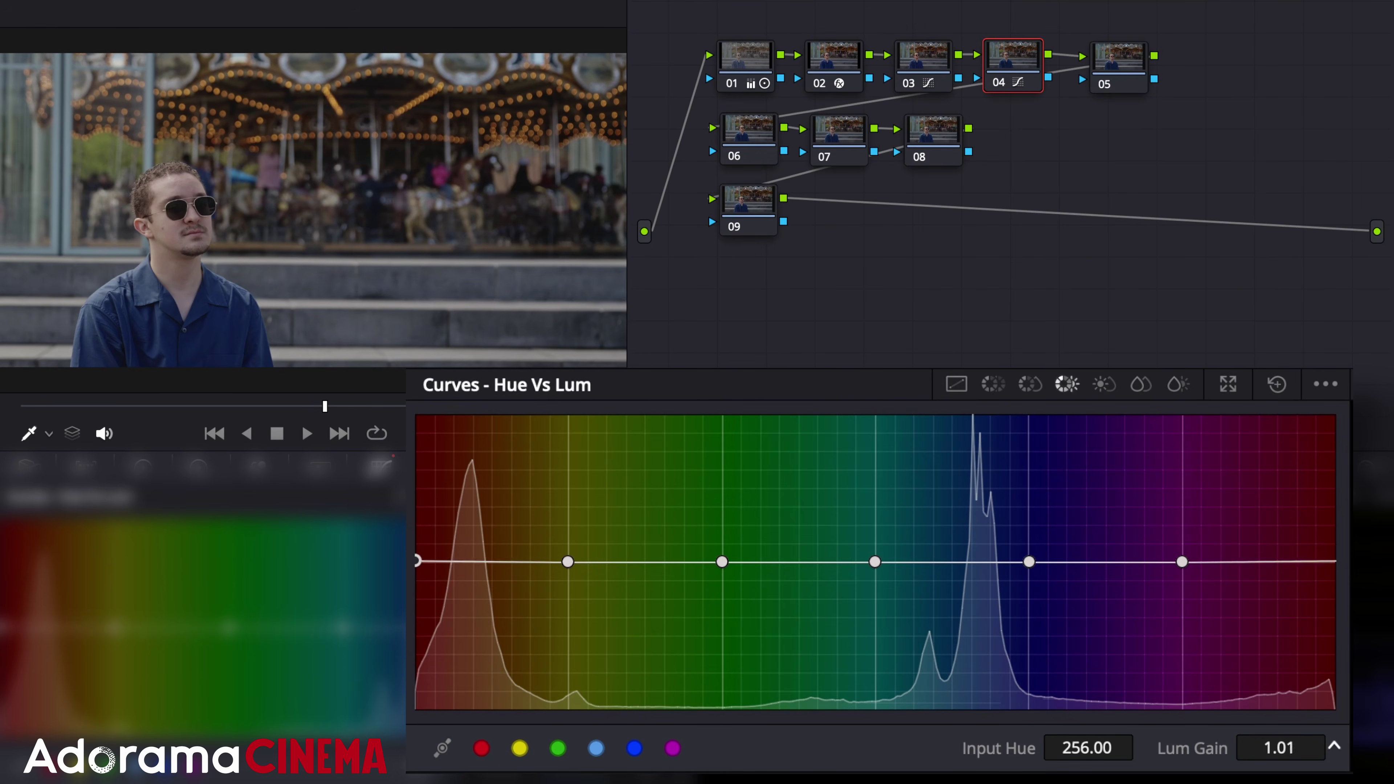
- On node 04's Hue Vs Lum curve, raise the reds to 1.06, darken the yellows and set the blues to 1.03
{"action": "left_click_drag", "start_coordinate": [416, 560], "coordinate": [416, 552]}
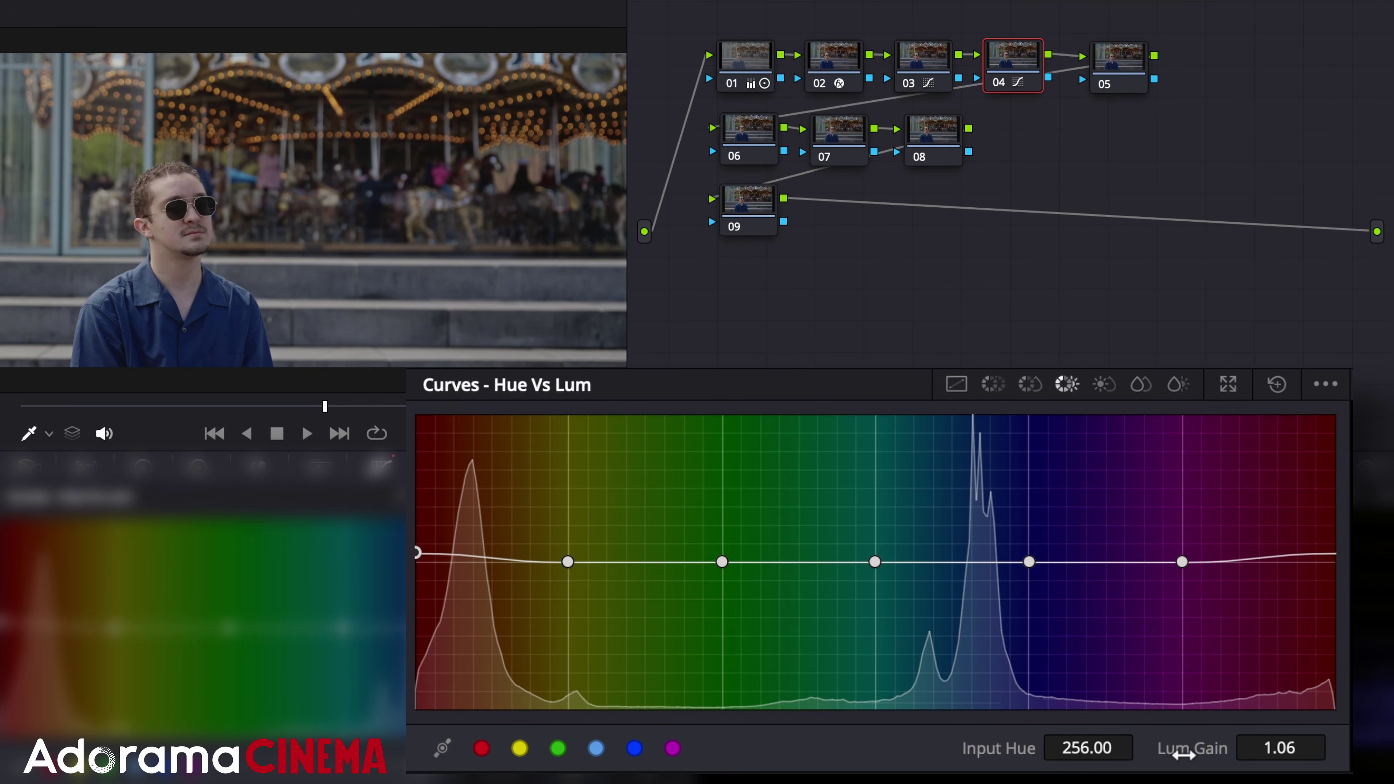
{"action": "left_click_drag", "start_coordinate": [567, 562], "coordinate": [568, 578]}
{"action": "left_click_drag", "start_coordinate": [1166, 755], "coordinate": [1170, 755]}
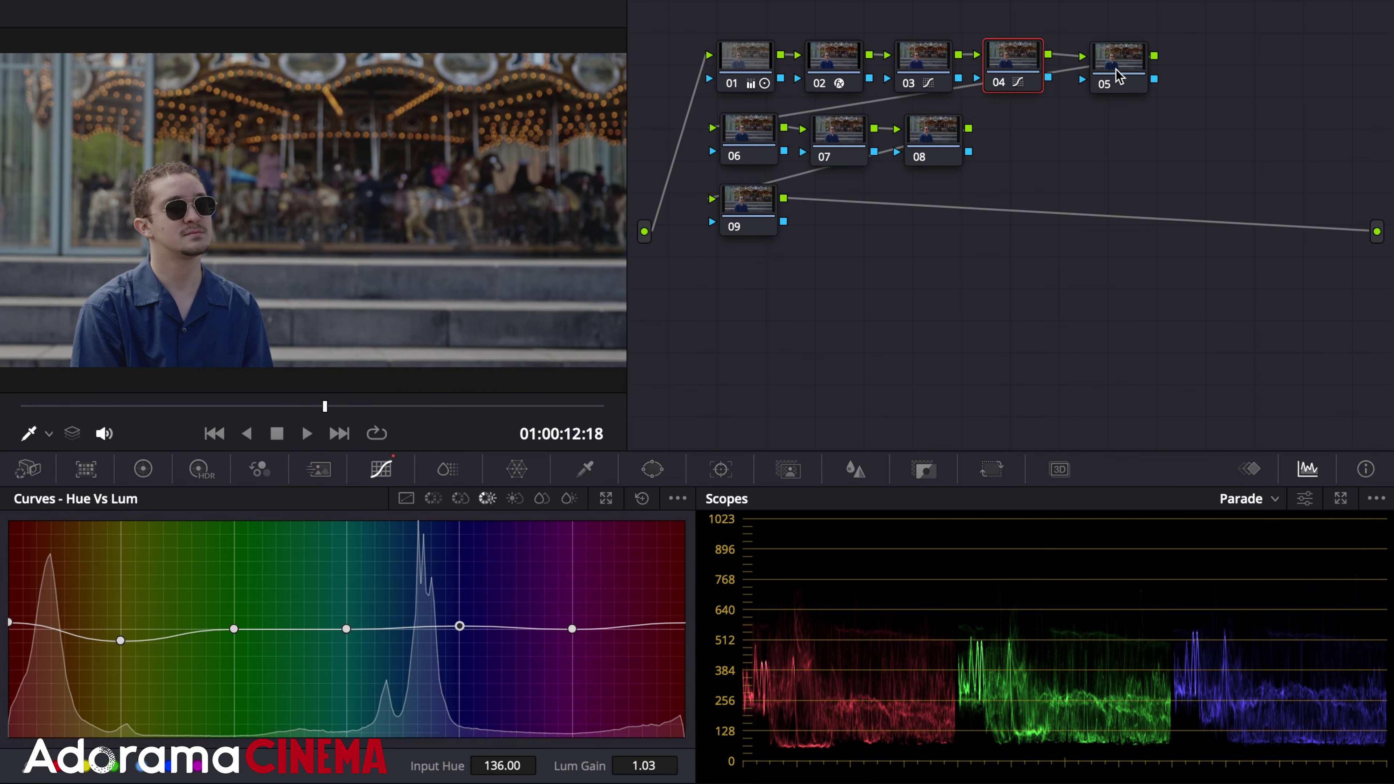
- On node 05, add a rectangular window and stretch it across the full frame width over the carousel lights at the top
{"action": "left_click", "coordinate": [1118, 77]}
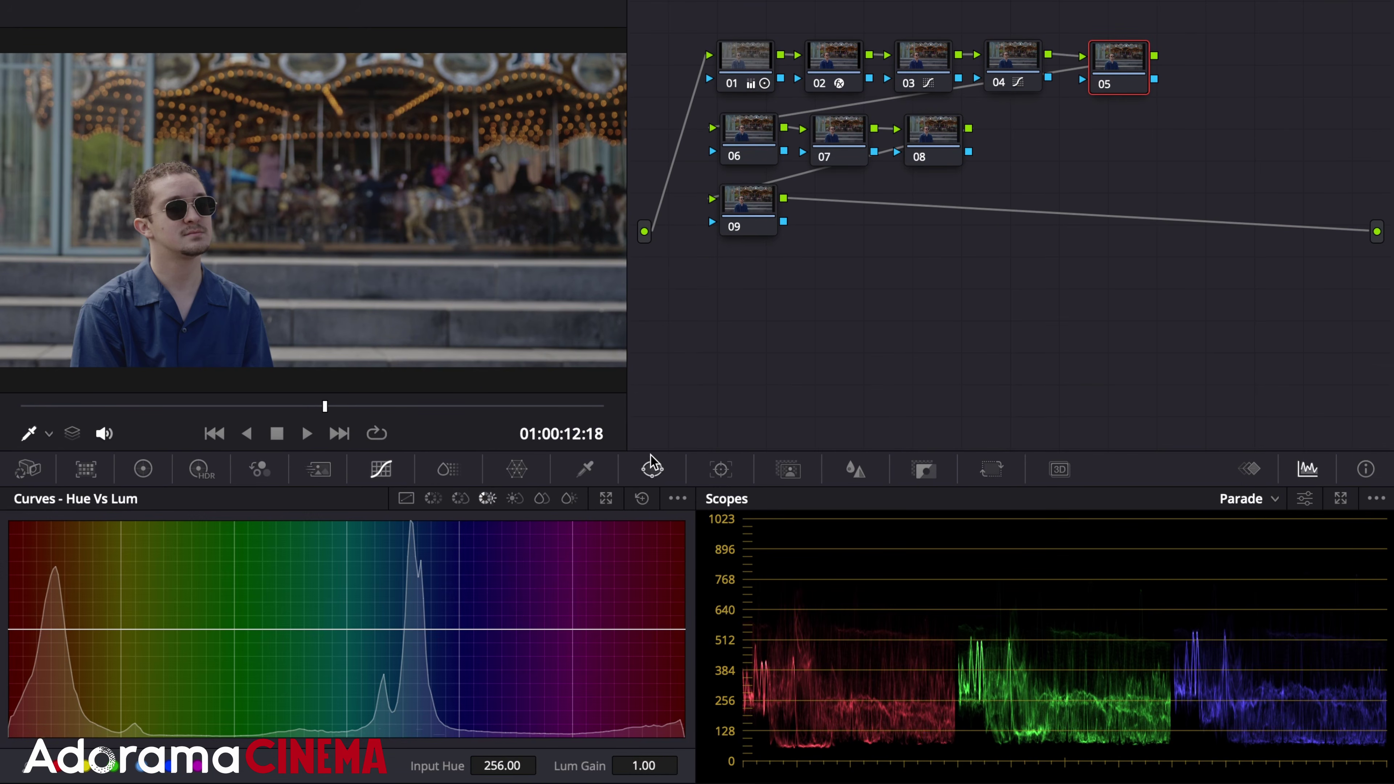
{"action": "left_click", "coordinate": [651, 467]}
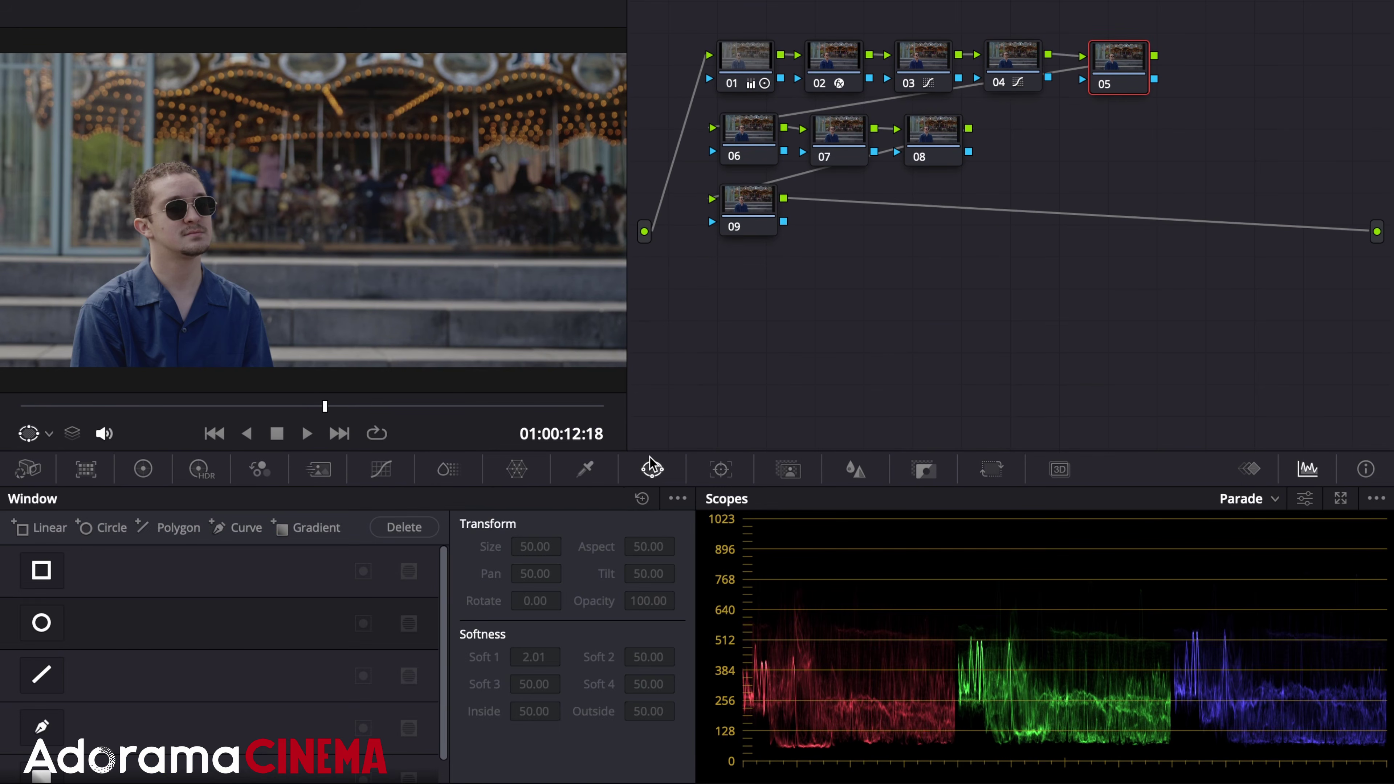
{"action": "left_click", "coordinate": [48, 571]}
{"action": "left_click", "coordinate": [50, 98]}
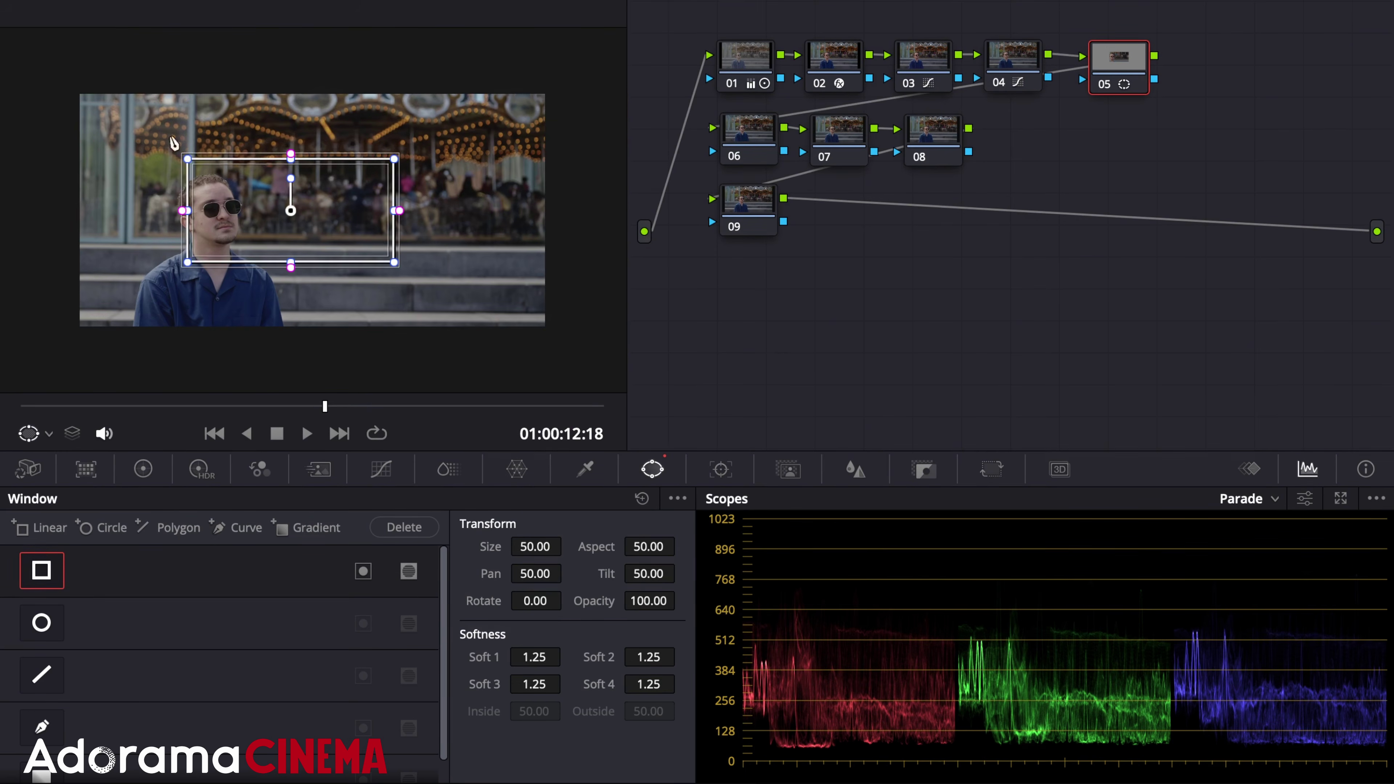
{"action": "left_click_drag", "start_coordinate": [262, 183], "coordinate": [274, 83]}
{"action": "left_click_drag", "start_coordinate": [411, 112], "coordinate": [572, 112]}
{"action": "left_click_drag", "start_coordinate": [206, 114], "coordinate": [48, 112]}
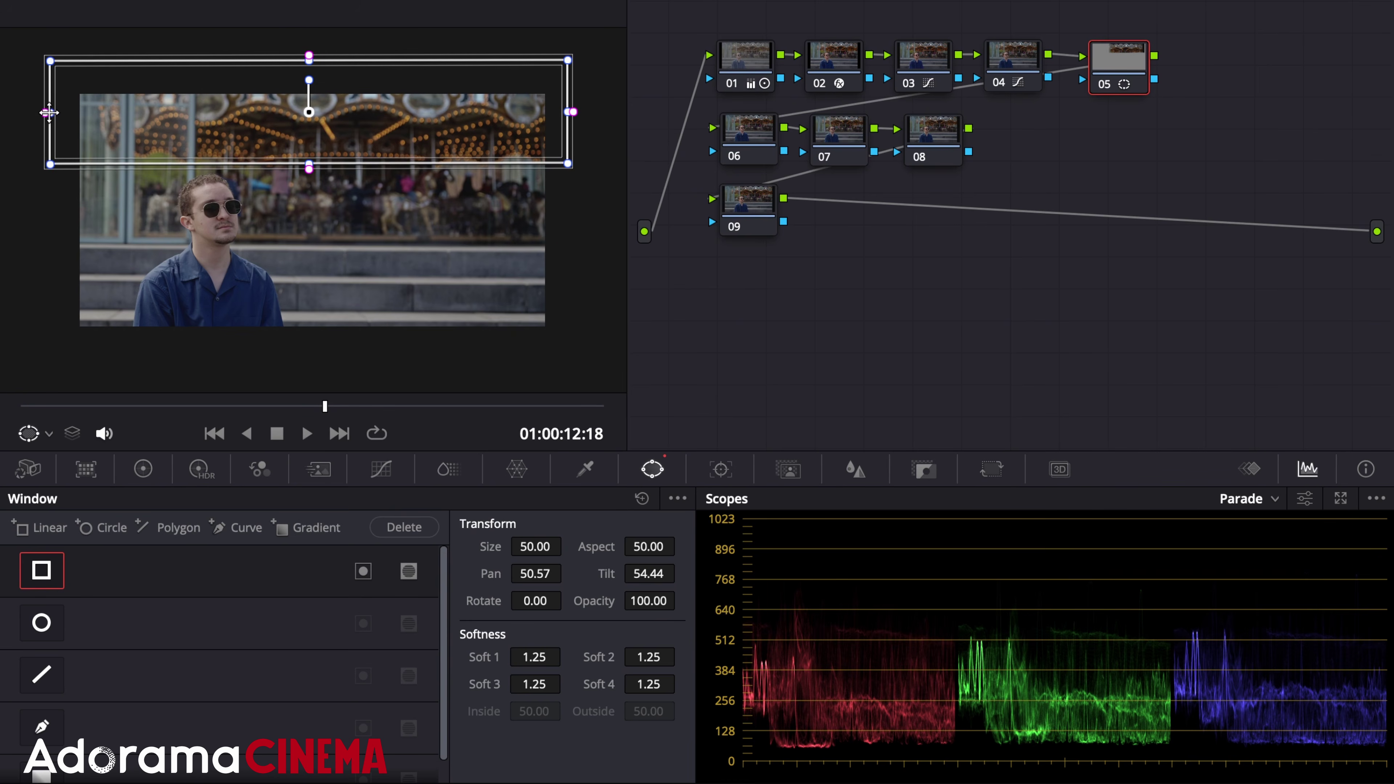
- Sample the warm carousel lights onto node 05's Hue Vs Hue curve and adjust their hue
{"action": "left_click", "coordinate": [41, 1]}
{"action": "left_click", "coordinate": [41, 13]}
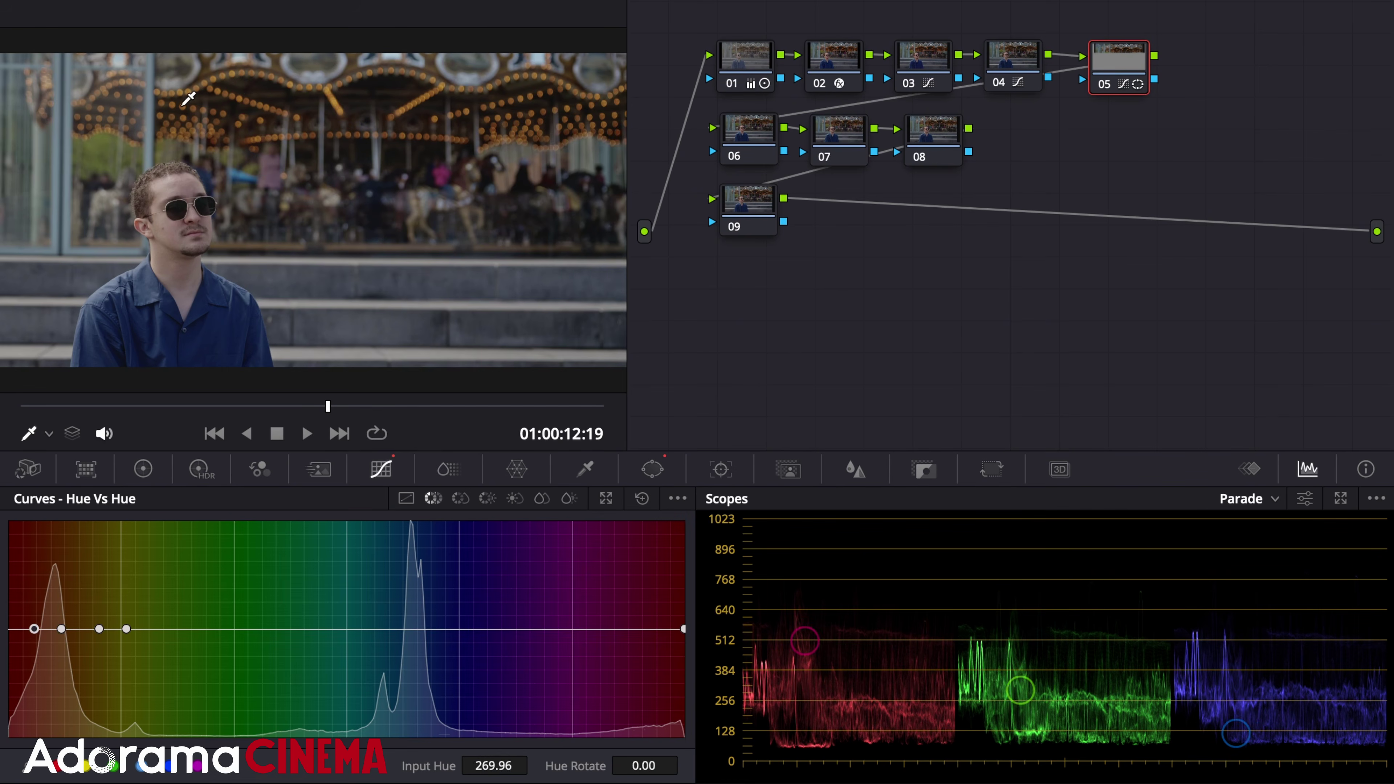
{"action": "left_click_drag", "start_coordinate": [34, 628], "coordinate": [99, 633]}
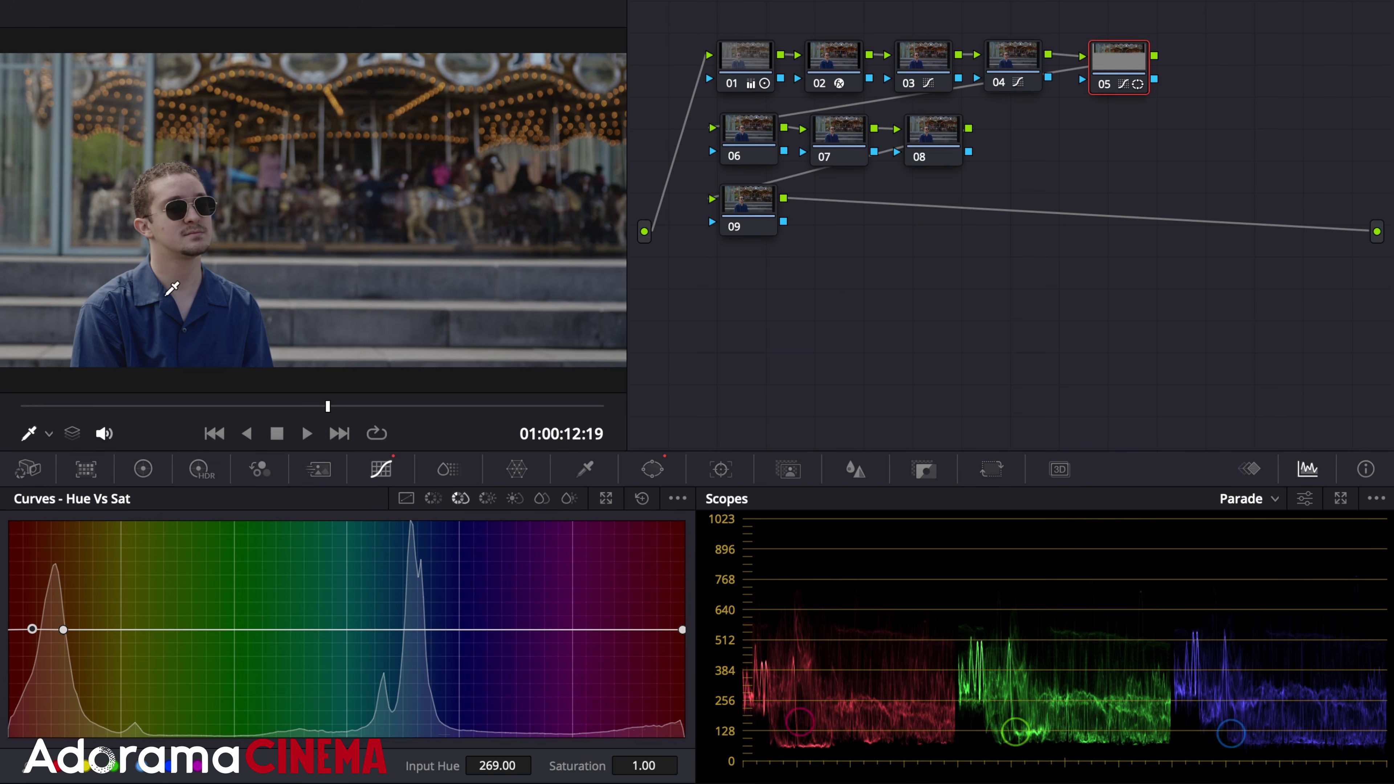
- On node 05, adjust the carousel lights' saturation and luminance on the hue curves, and set the node's tint to -3.50
{"action": "left_click_drag", "start_coordinate": [571, 763], "coordinate": [587, 763]}
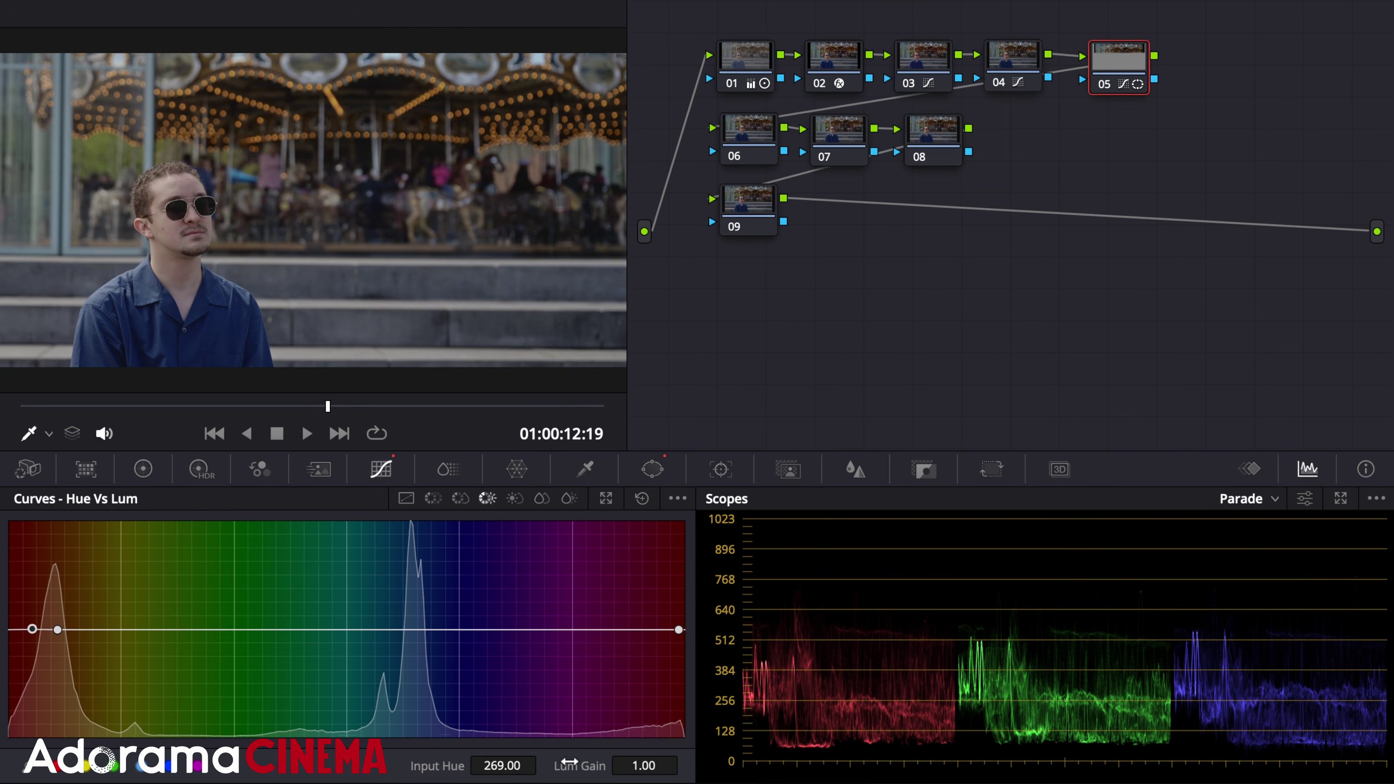
{"action": "left_click_drag", "start_coordinate": [579, 765], "coordinate": [601, 766]}
{"action": "left_click", "coordinate": [143, 468]}
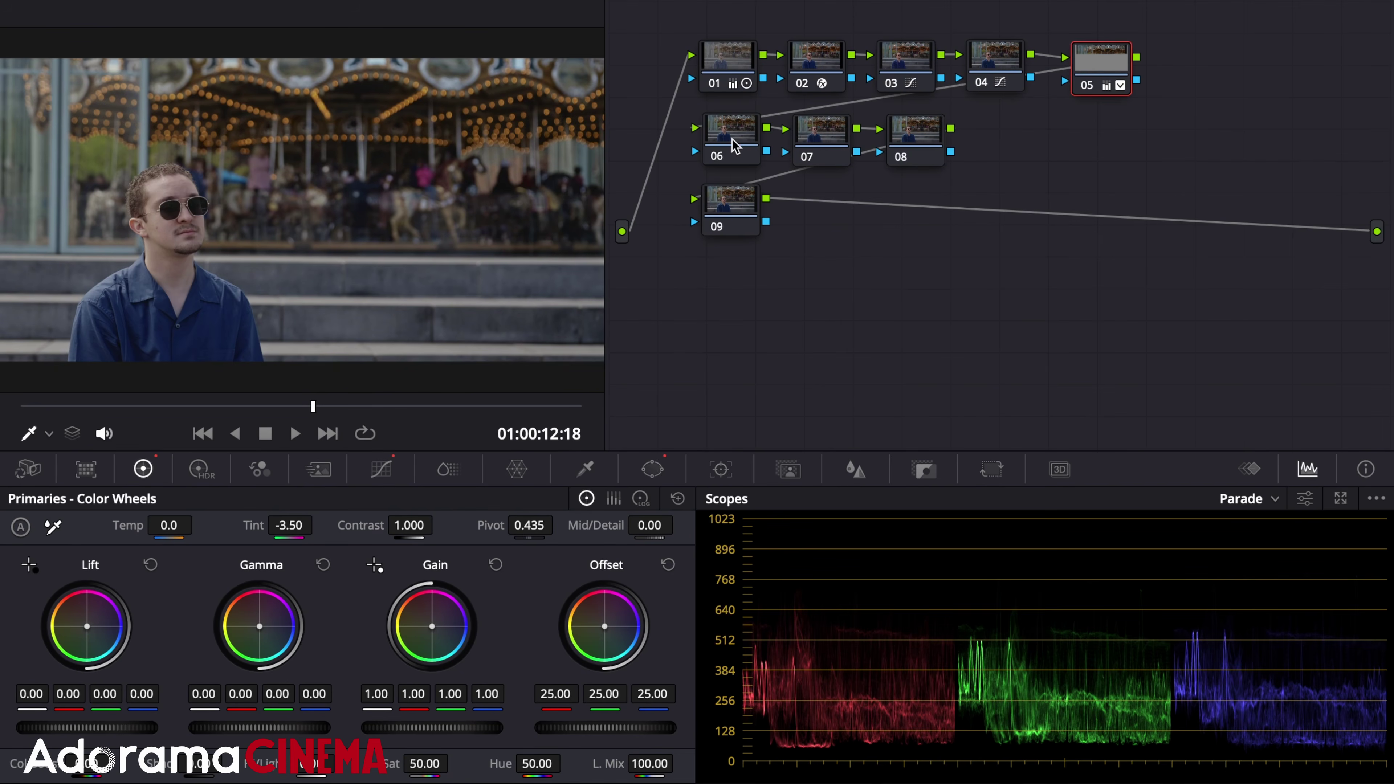
- On node 06, set the lift's red to -0.03 and the gamma to 0.03 red, -0.01 green and -0.04 blue
{"action": "left_click", "coordinate": [734, 146]}
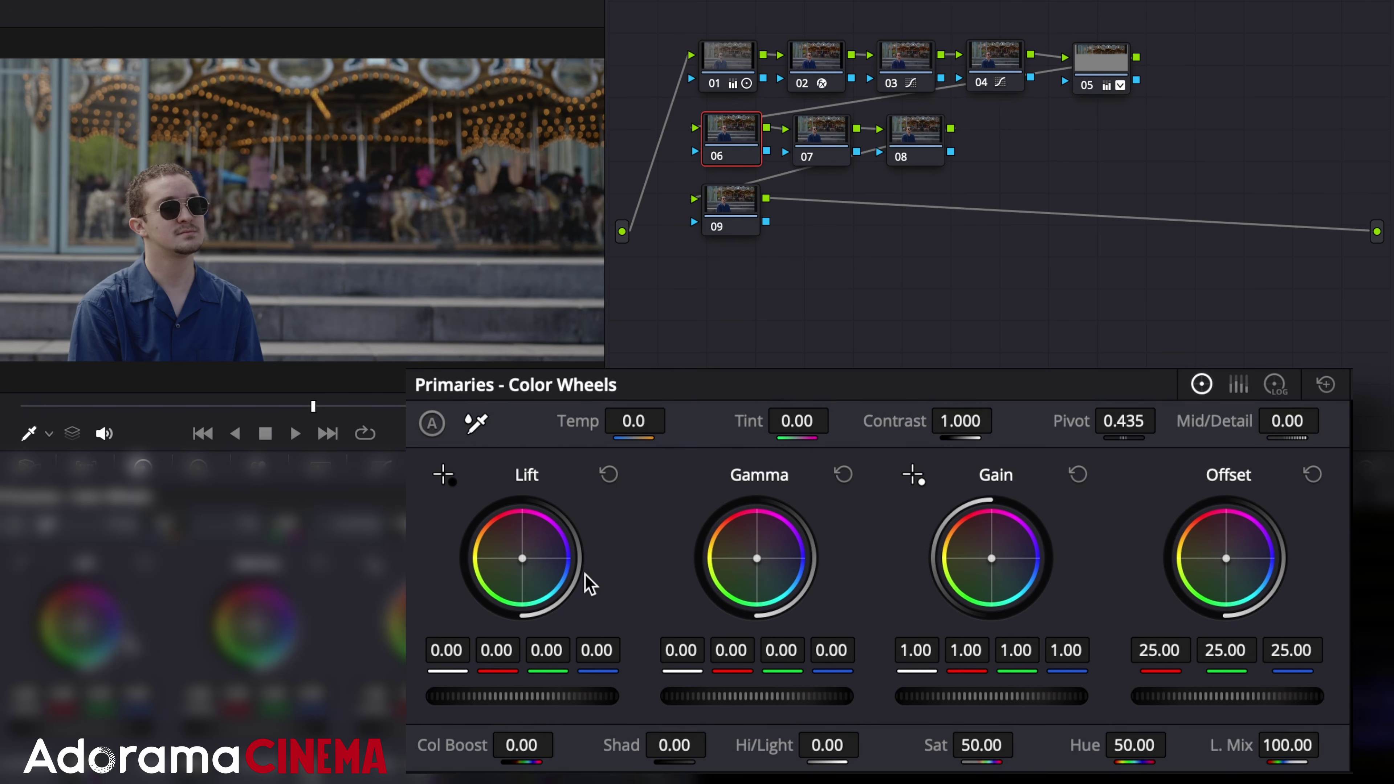
{"action": "left_click_drag", "start_coordinate": [493, 642], "coordinate": [487, 642]}
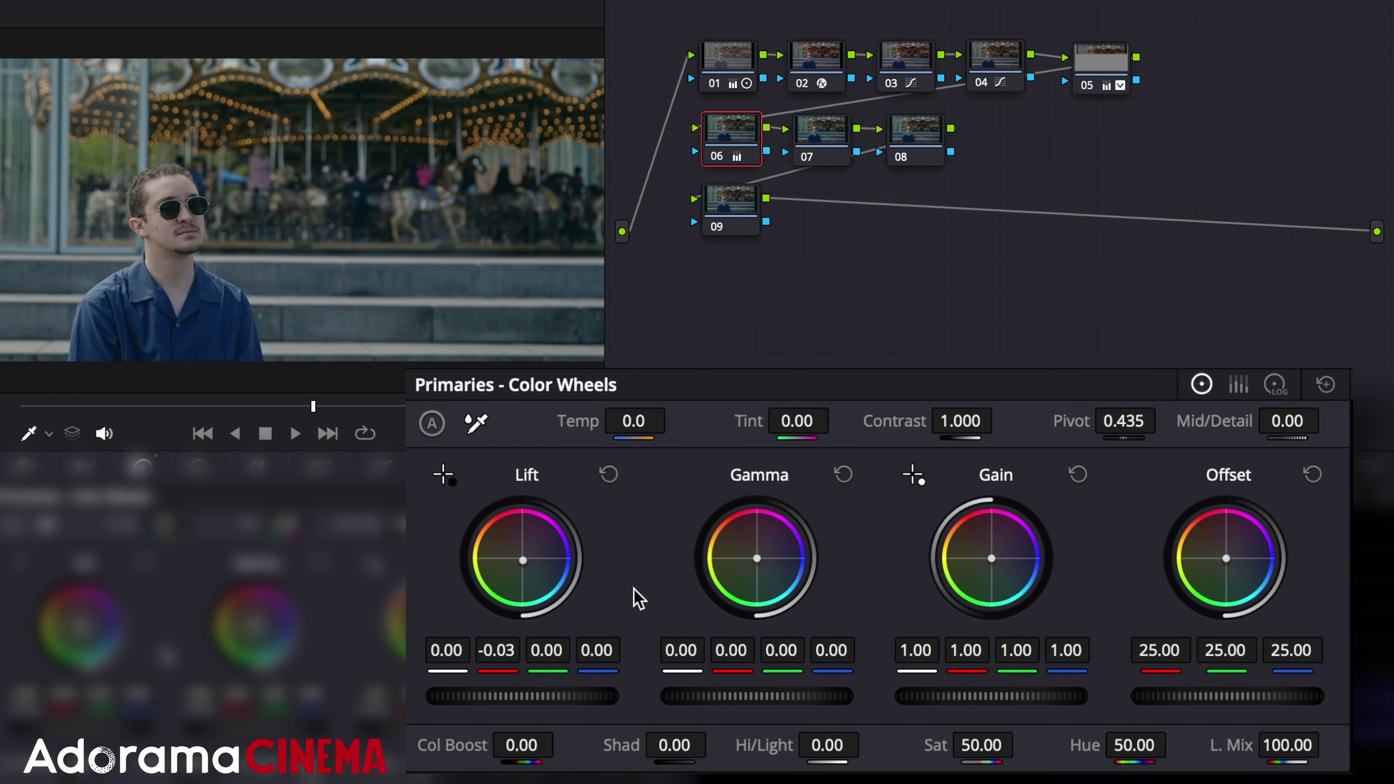
{"action": "left_click_drag", "start_coordinate": [755, 558], "coordinate": [751, 552]}
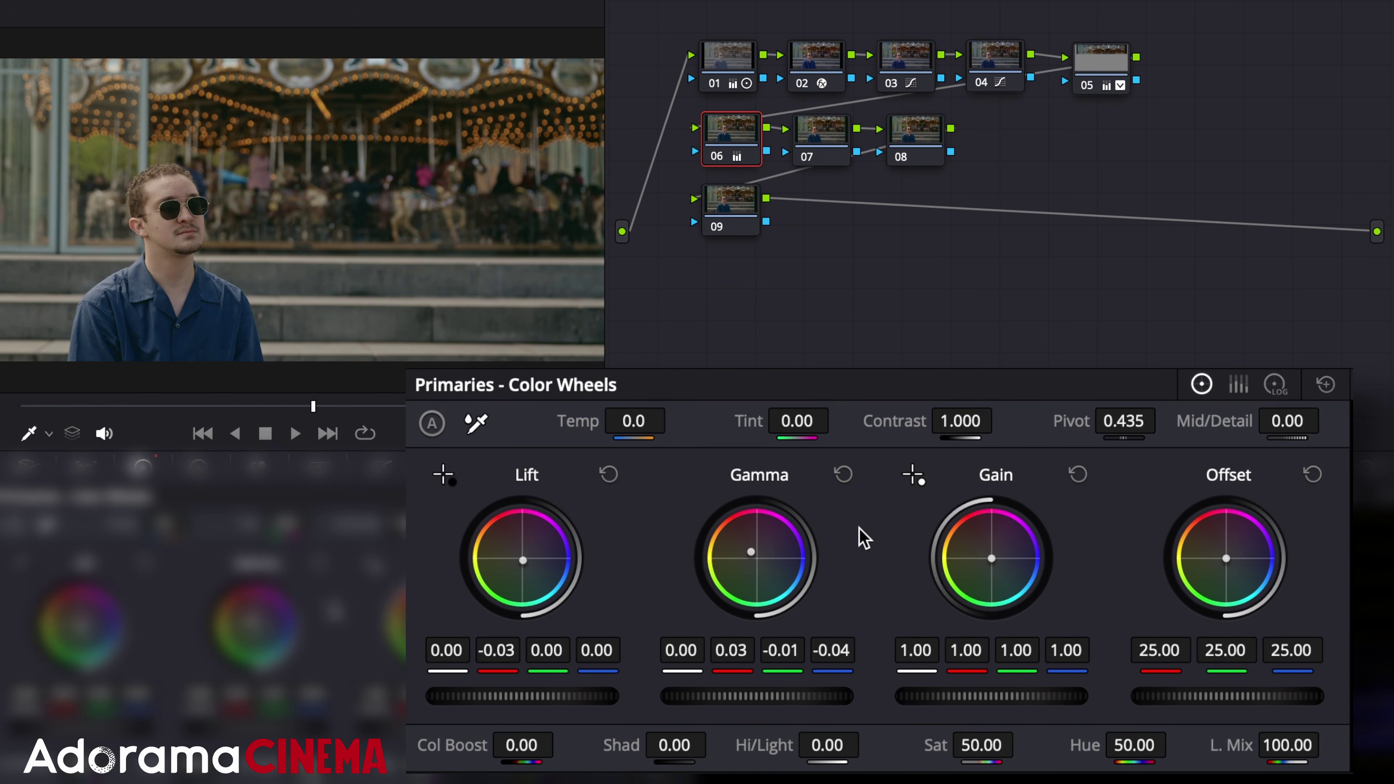
- Set node 06's log shadow green to -0.02, midtone red to 0.02 and midtone blue to -0.02, and nudge the primary gain's color balance slightly
{"action": "left_click", "coordinate": [1276, 385]}
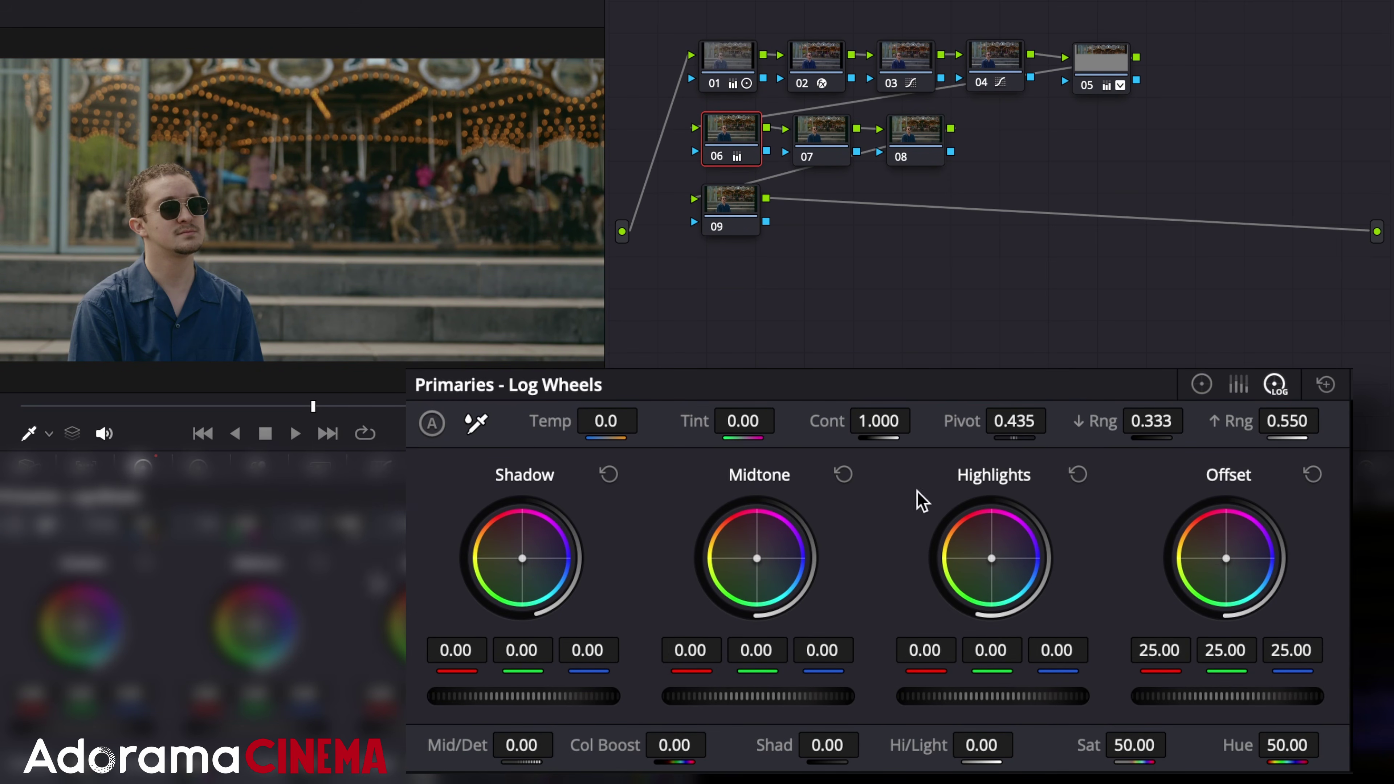
{"action": "left_click_drag", "start_coordinate": [539, 643], "coordinate": [535, 642]}
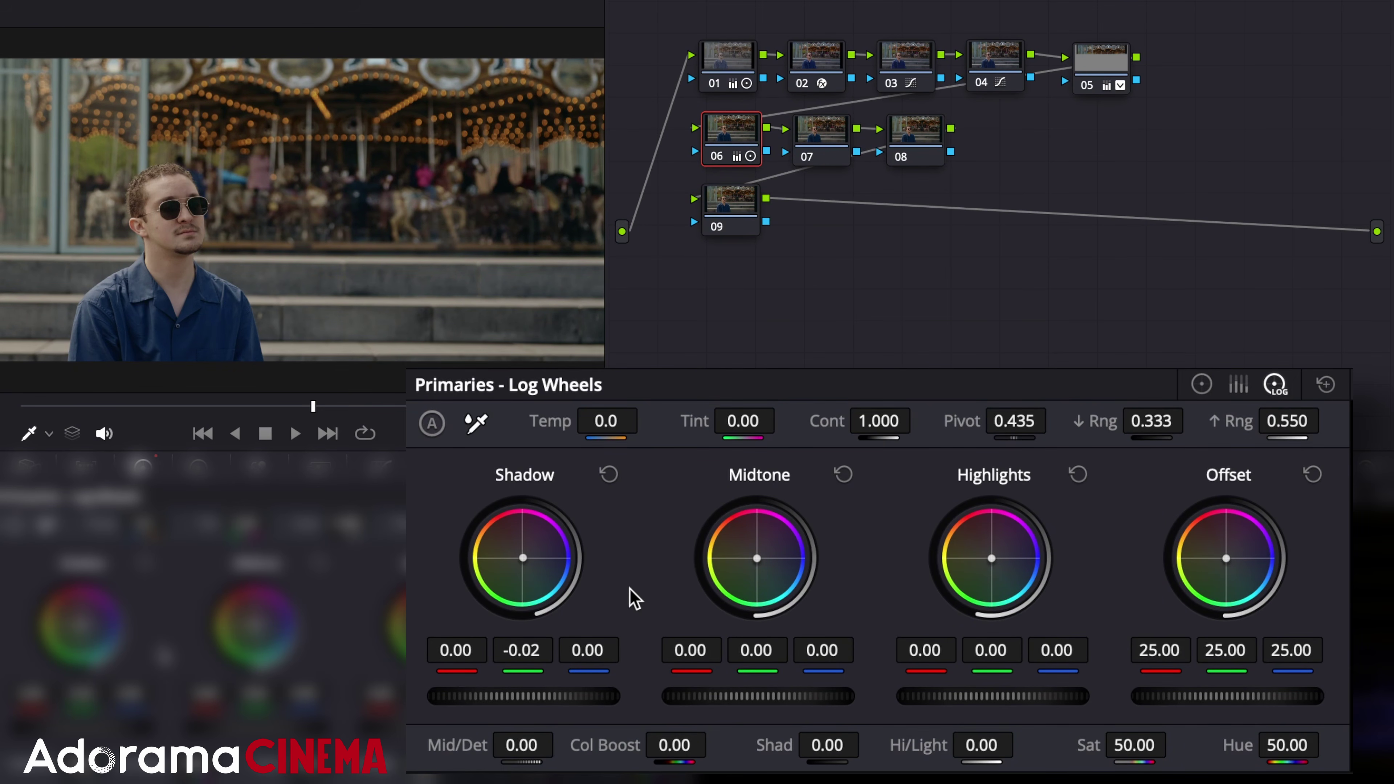
{"action": "left_click_drag", "start_coordinate": [755, 556], "coordinate": [752, 558]}
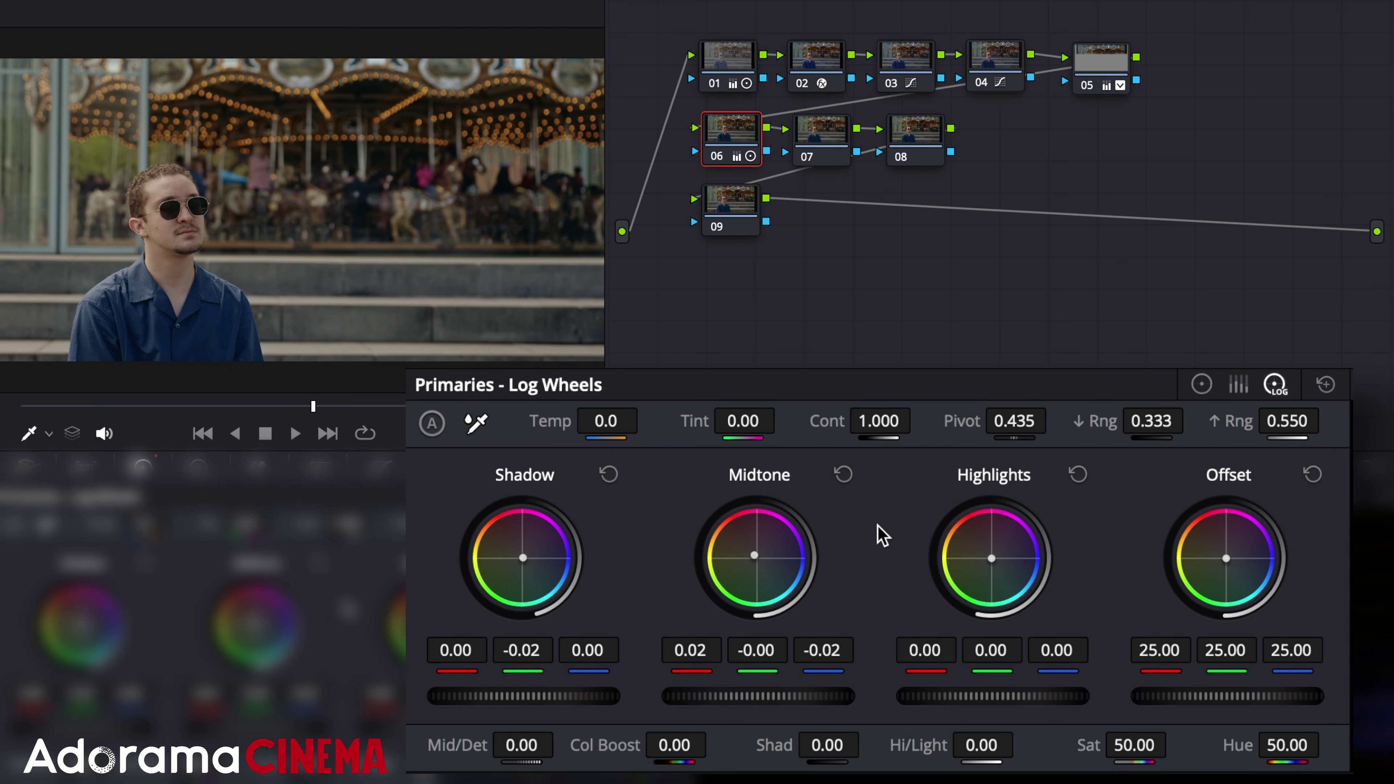
{"action": "left_click", "coordinate": [1204, 386]}
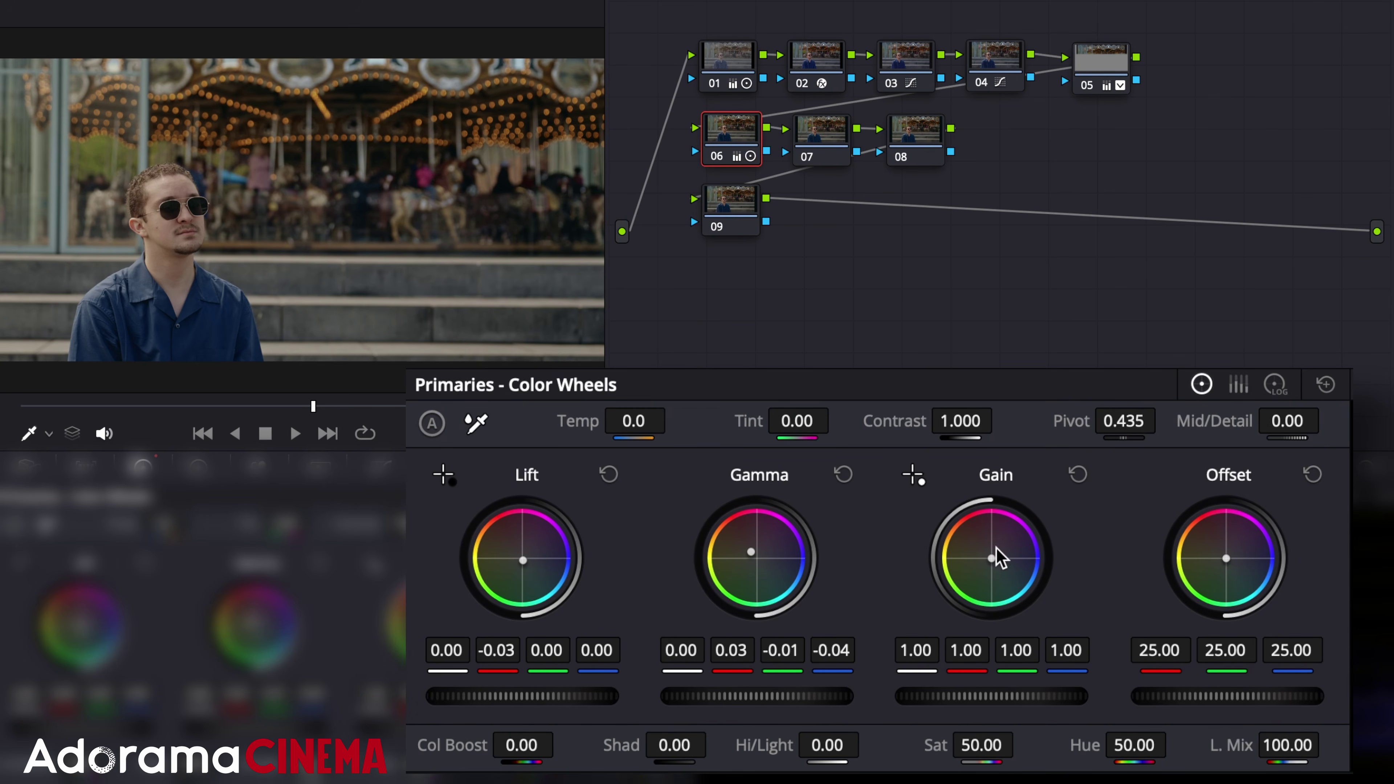
{"action": "left_click_drag", "start_coordinate": [992, 557], "coordinate": [993, 555]}
- On node 07, turn on editable splines for the custom curve, raise the upper midtones and pull down the lower tones for contrast
{"action": "left_click", "coordinate": [817, 137]}
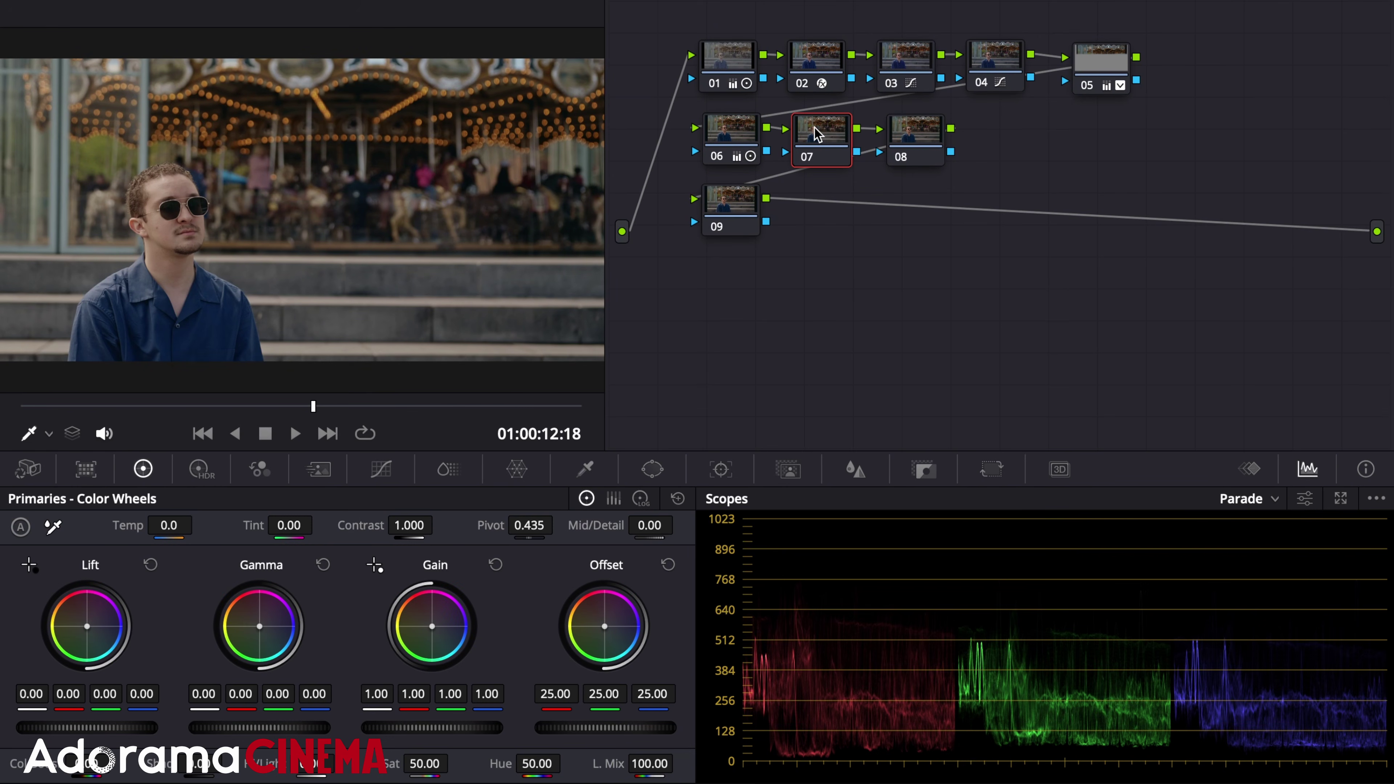
{"action": "left_click", "coordinate": [382, 470]}
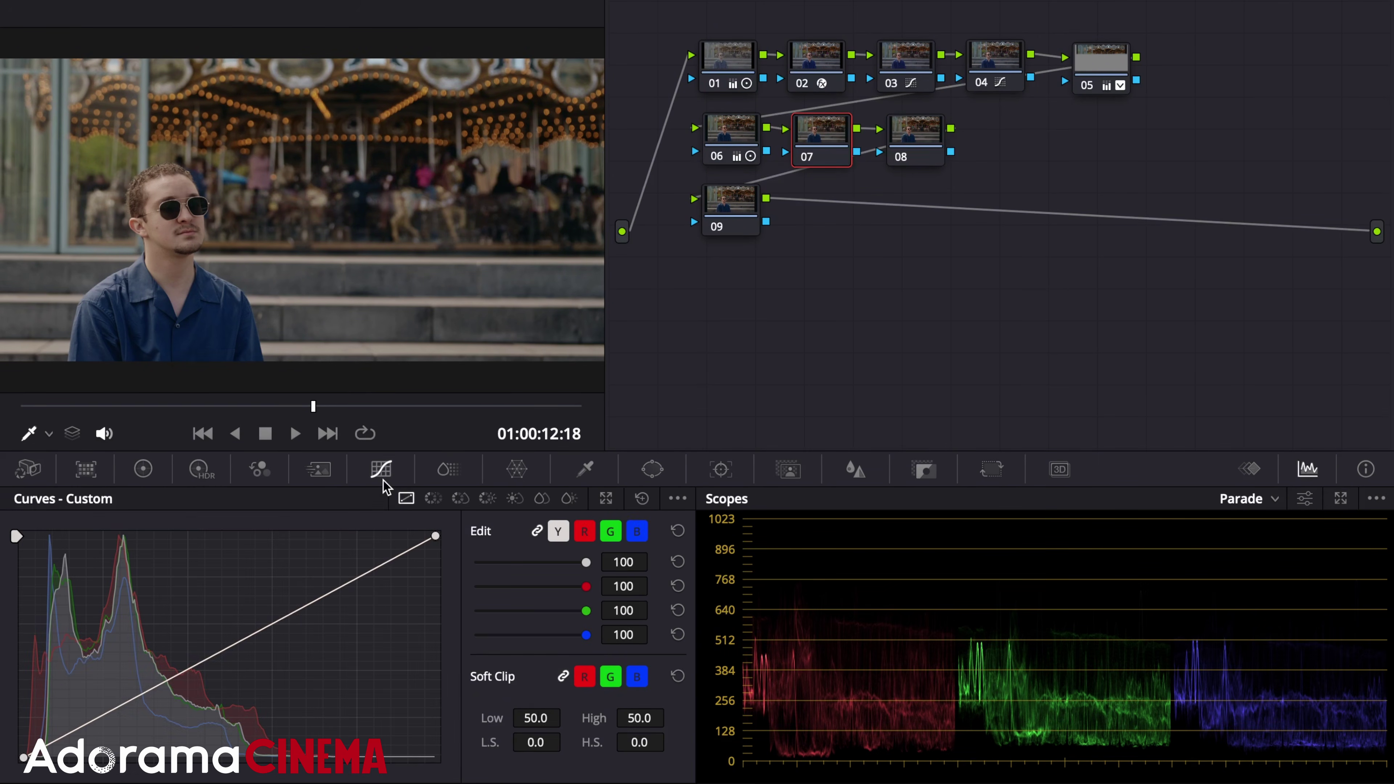
{"action": "left_click", "coordinate": [677, 498]}
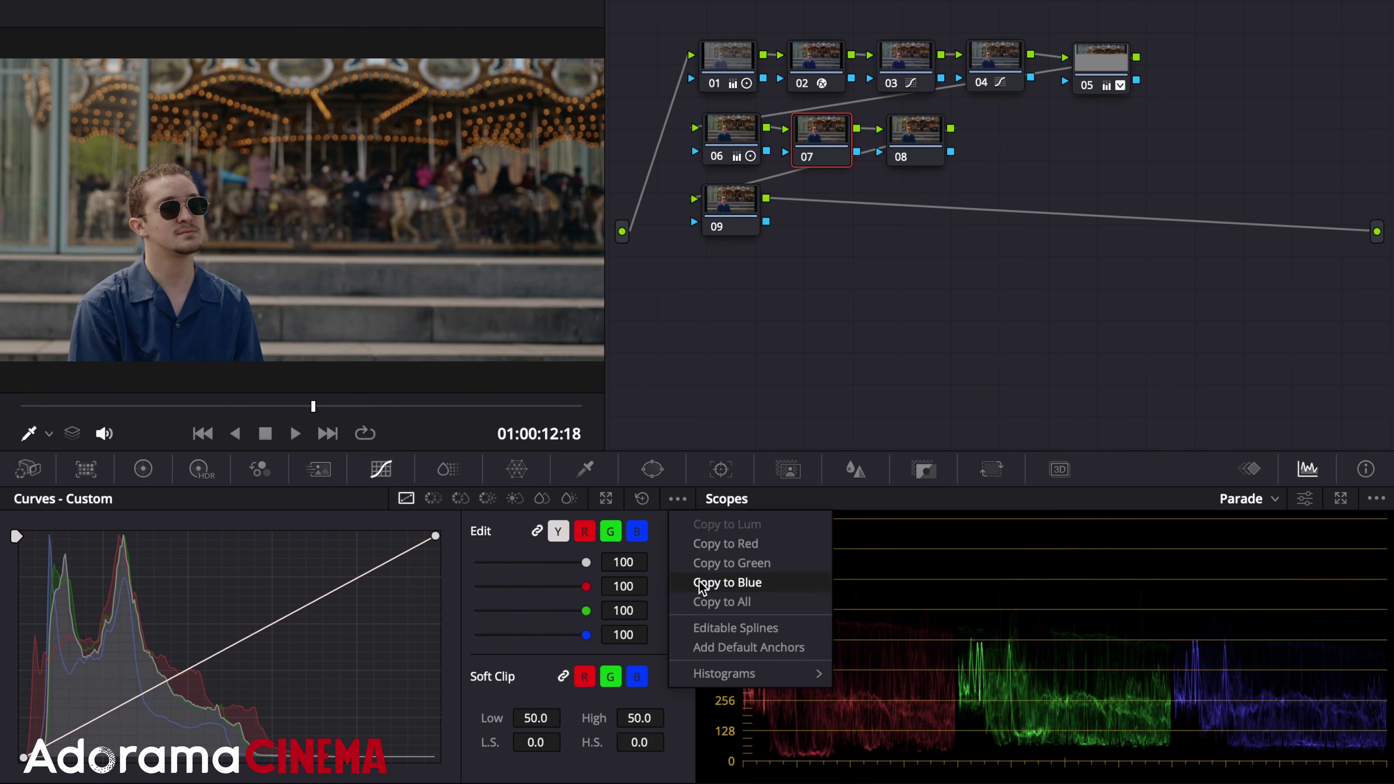
{"action": "left_click", "coordinate": [713, 625]}
{"action": "left_click_drag", "start_coordinate": [289, 608], "coordinate": [261, 573]}
{"action": "mouse_move", "coordinate": [159, 682]}
{"action": "left_mouse_down"}
{"action": "mouse_move", "coordinate": [141, 708]}
{"action": "mouse_move", "coordinate": [163, 693]}
{"action": "left_mouse_up"}
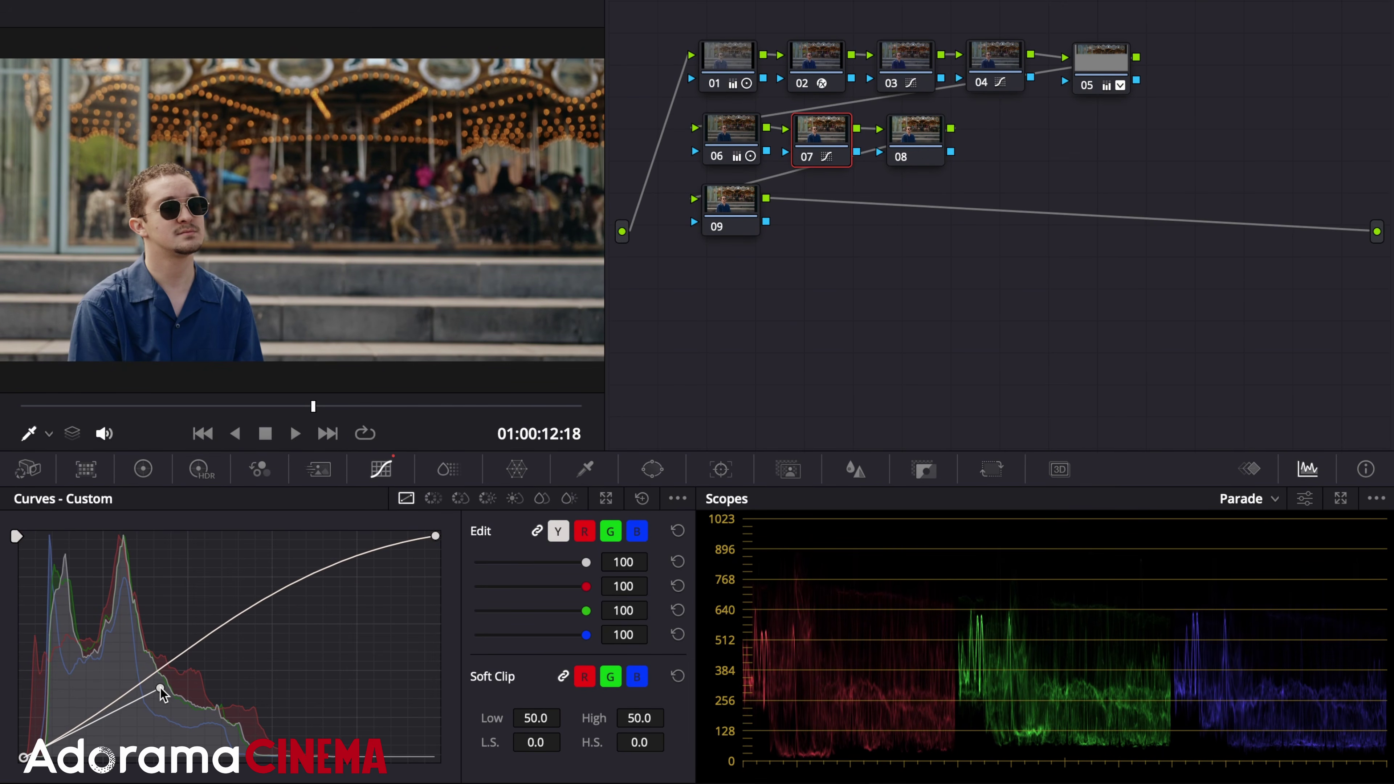
- On node 08, use ColorSlice to set the Skin center to -0.15 and raise the skin density slightly
{"action": "left_click", "coordinate": [913, 144]}
{"action": "left_click", "coordinate": [446, 478]}
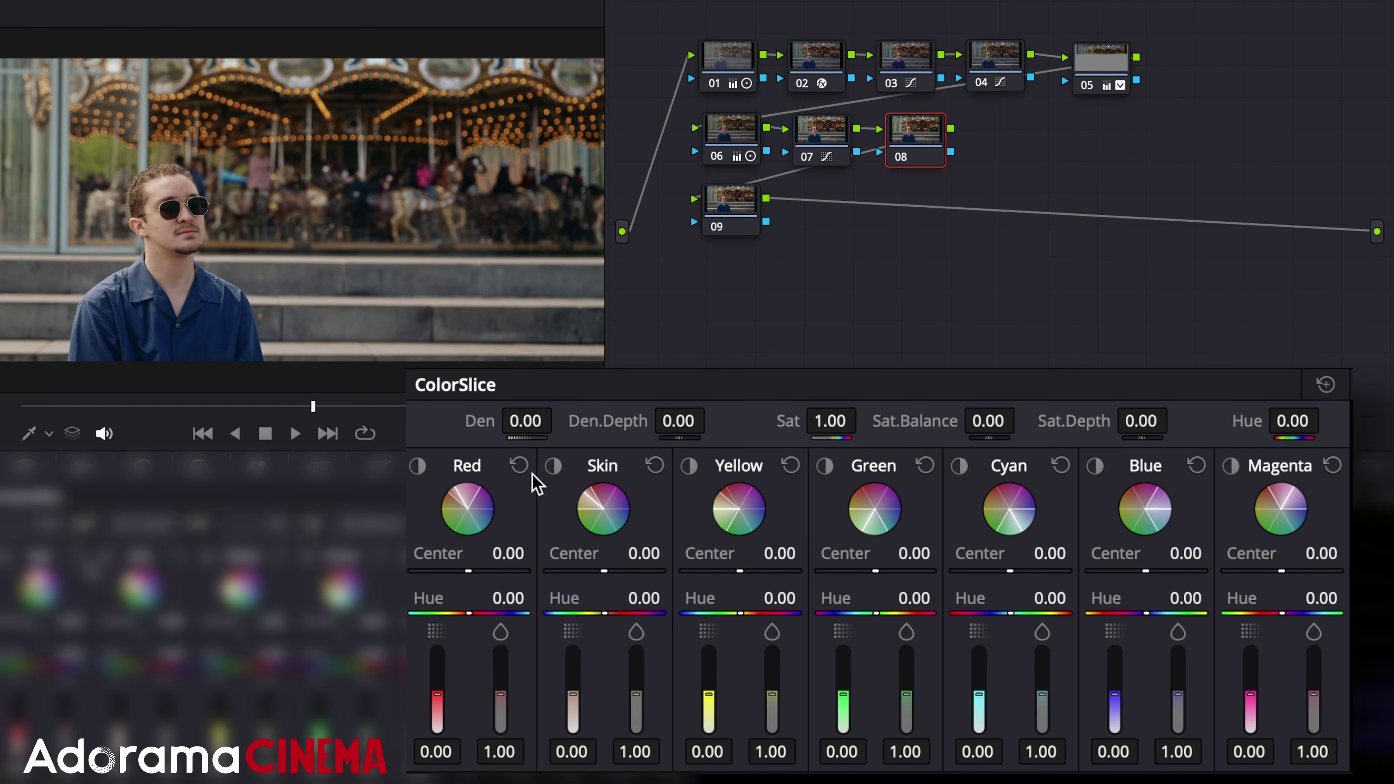
{"action": "left_click", "coordinate": [553, 466]}
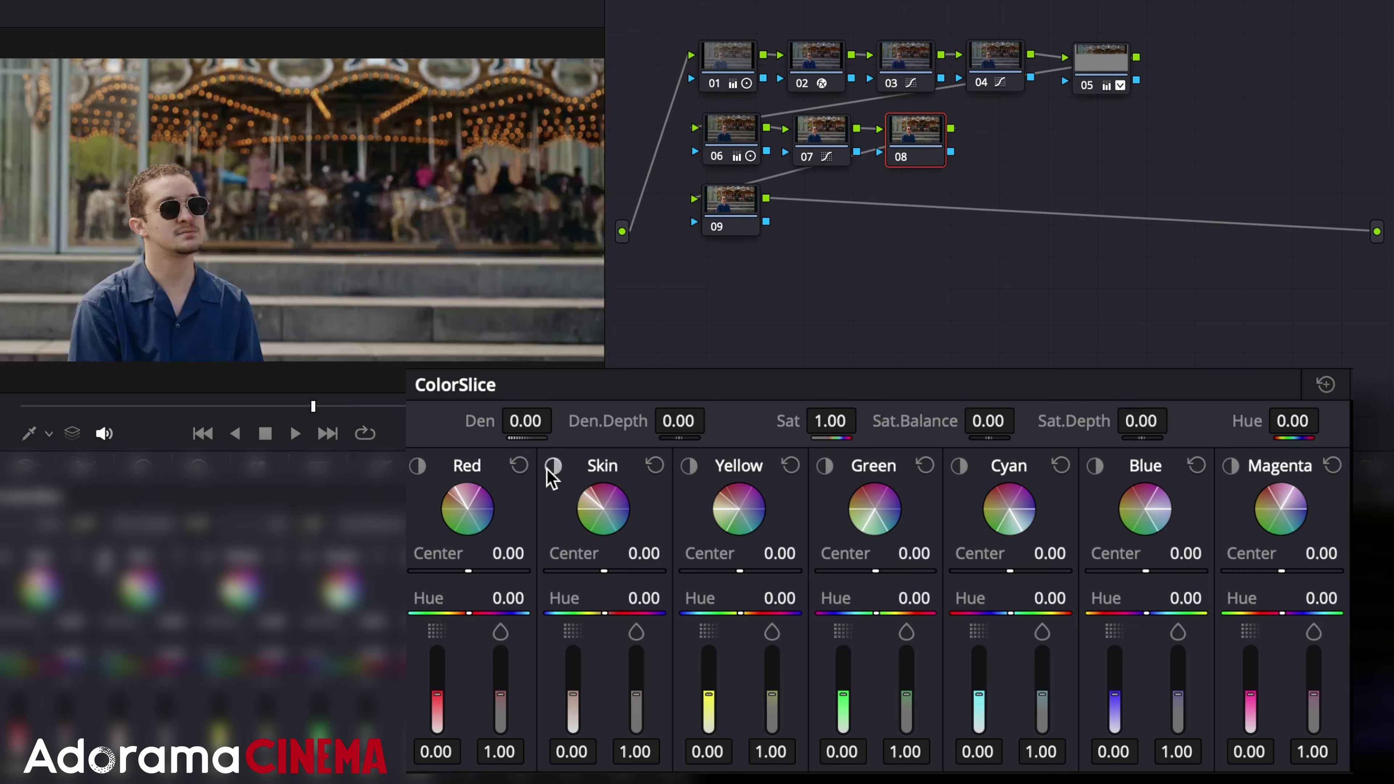
{"action": "left_click_drag", "start_coordinate": [603, 571], "coordinate": [601, 571]}
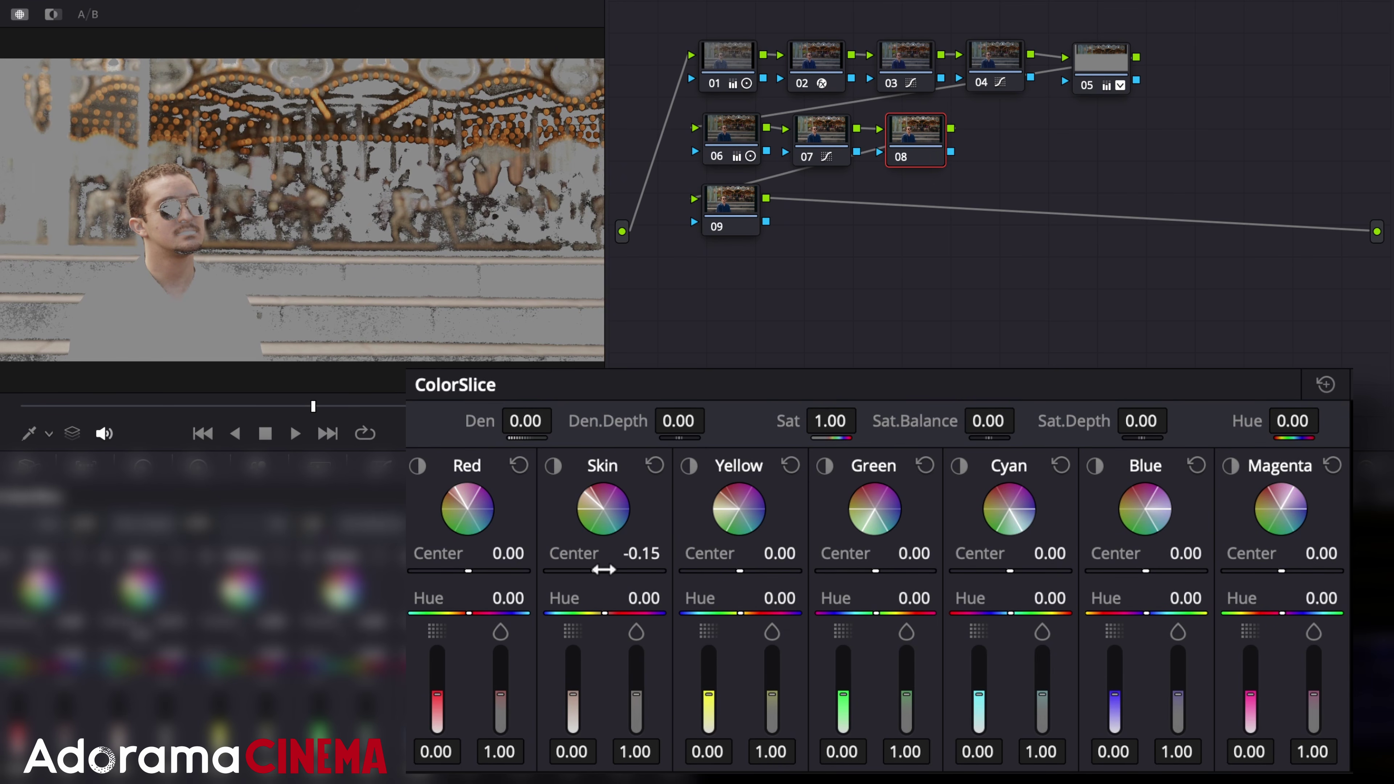
{"action": "left_click_drag", "start_coordinate": [573, 694], "coordinate": [573, 693]}
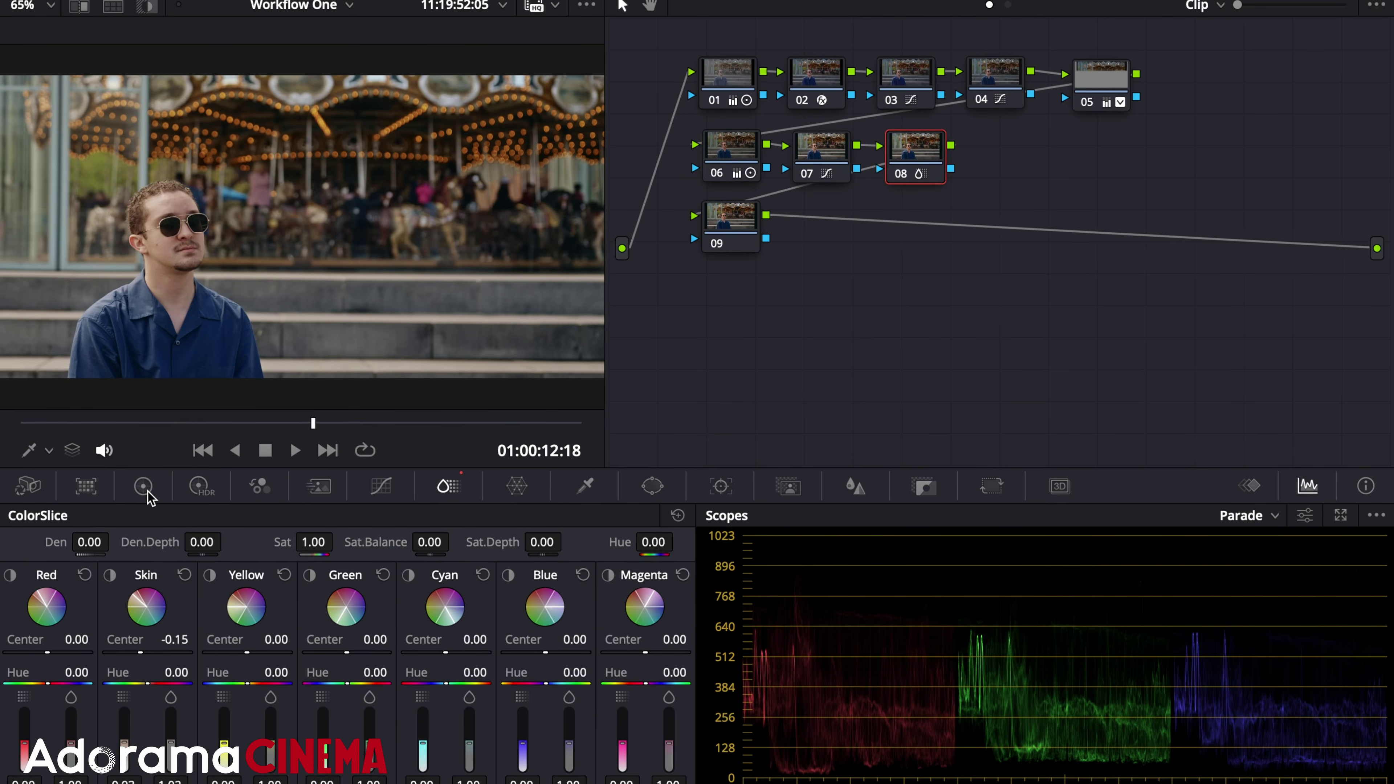
- Find the Glow effect in the effects library and apply it to node 09
{"action": "left_click", "coordinate": [734, 219]}
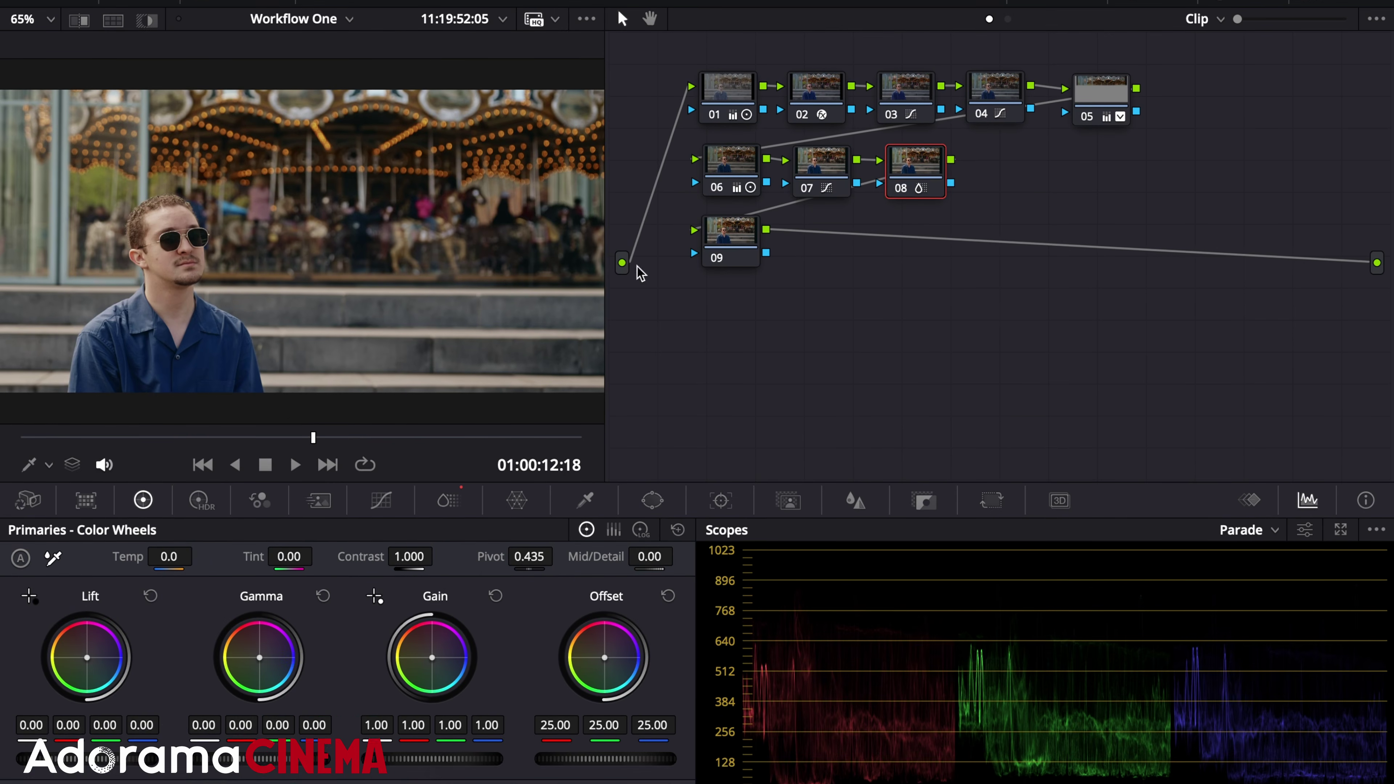
{"action": "left_click", "coordinate": [1234, 6]}
{"action": "scroll", "coordinate": [1236, 235], "scroll_direction": "down", "scroll_amount": 8}
{"action": "scroll", "coordinate": [1234, 236], "scroll_direction": "down", "scroll_amount": 5}
{"action": "left_click_drag", "start_coordinate": [1207, 134], "coordinate": [650, 264]}
- Set the Glow's global blend to 0.357 and its composite type to Softlight
{"action": "scroll", "coordinate": [1050, 301], "scroll_direction": "down", "scroll_amount": 5}
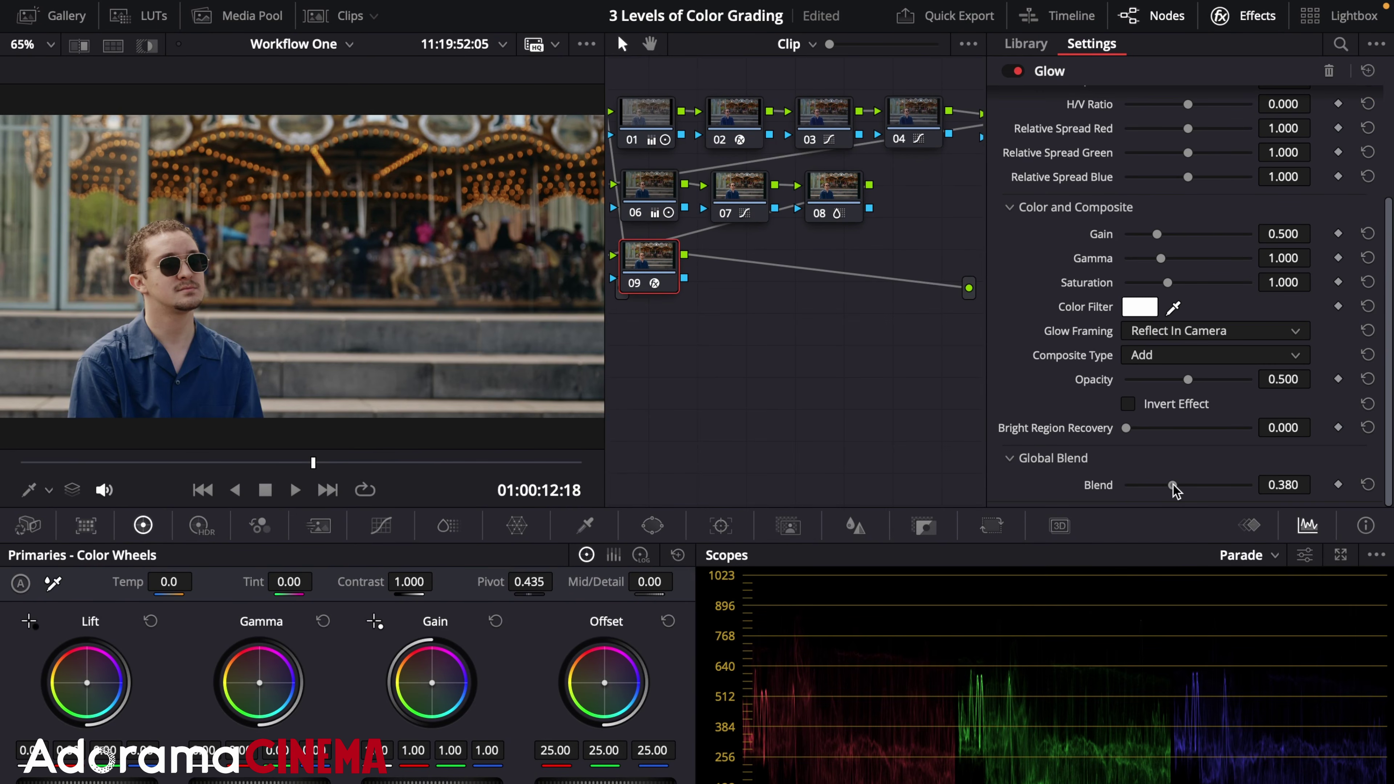
{"action": "left_click_drag", "start_coordinate": [1172, 490], "coordinate": [1169, 486]}
{"action": "left_click", "coordinate": [1176, 355]}
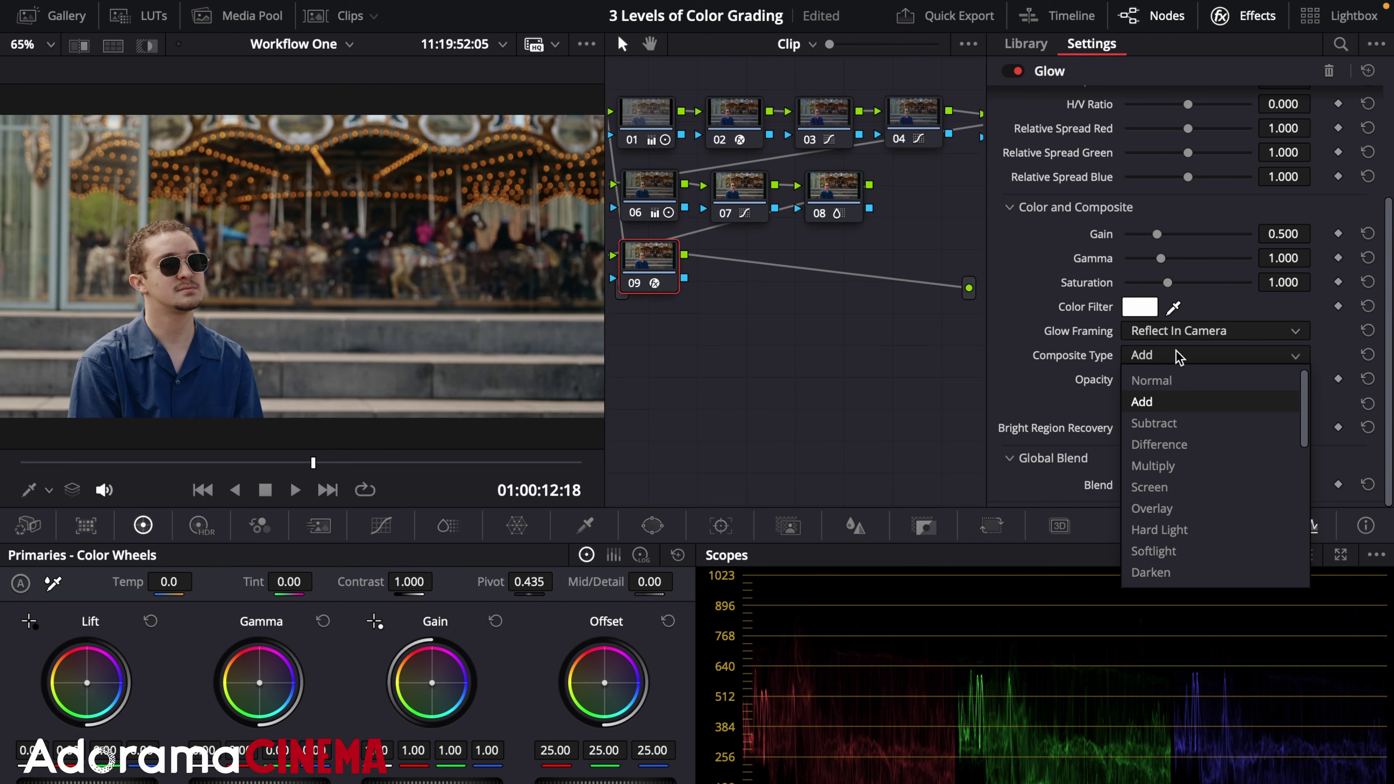
{"action": "left_click", "coordinate": [1154, 548]}
- Set the Glow's shine threshold to 0.163, spread to 0.140 and gain to 0.233, and lower its gamma
{"action": "scroll", "coordinate": [1172, 189], "scroll_direction": "up", "scroll_amount": 5}
{"action": "left_click_drag", "start_coordinate": [1165, 129], "coordinate": [1146, 130]}
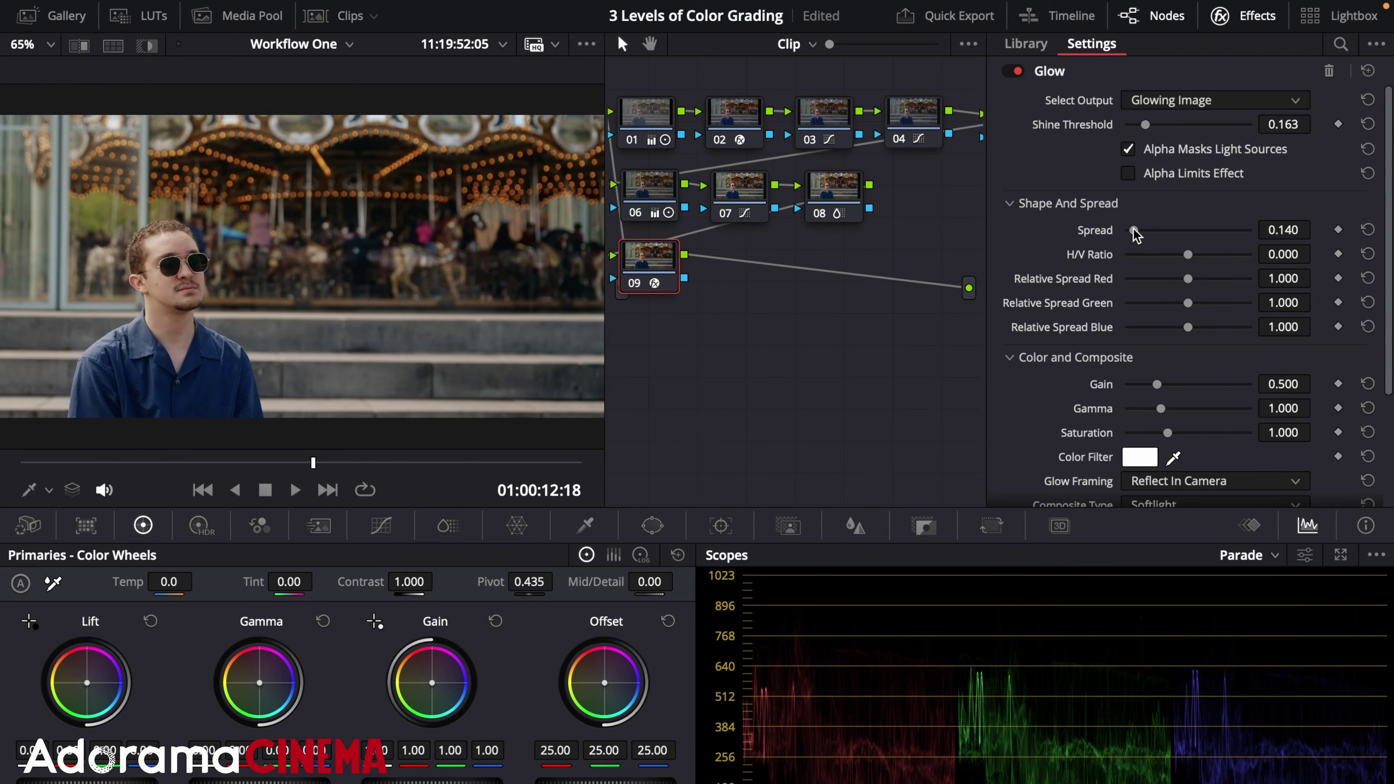
{"action": "scroll", "coordinate": [1134, 233], "scroll_direction": "down", "scroll_amount": 5}
{"action": "left_click", "coordinate": [1139, 234]}
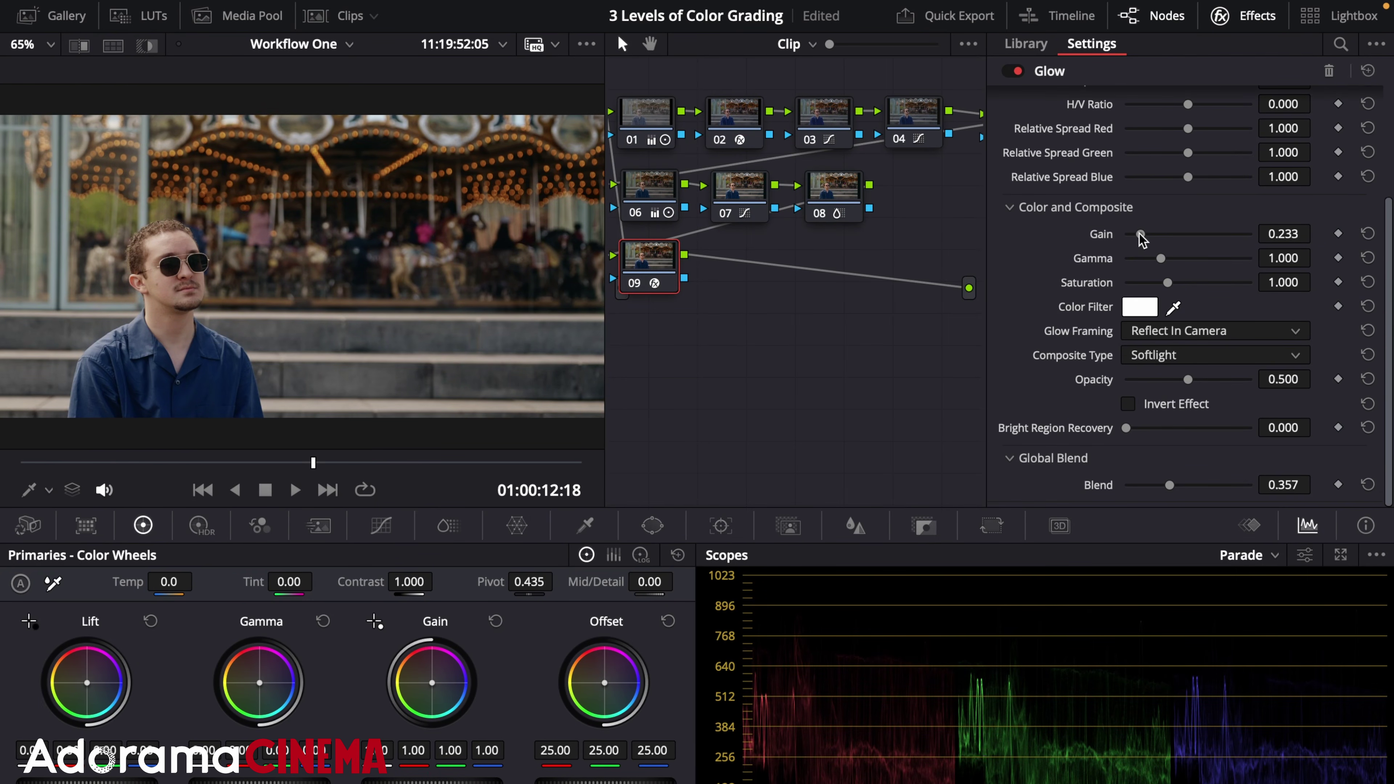
{"action": "left_click", "coordinate": [1148, 259]}
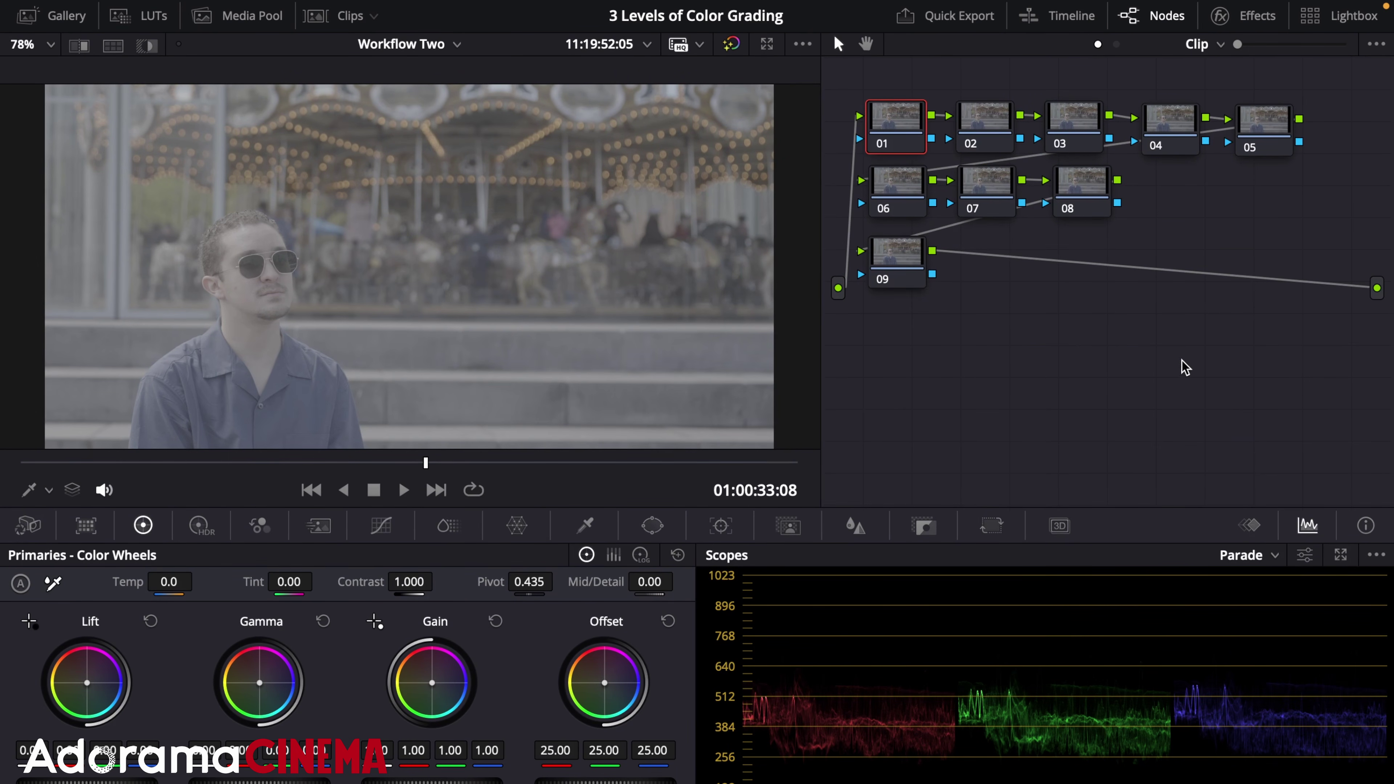
- Apply a conversion LUT to node 02 of the Workflow Two clip
{"action": "left_click", "coordinate": [977, 135]}
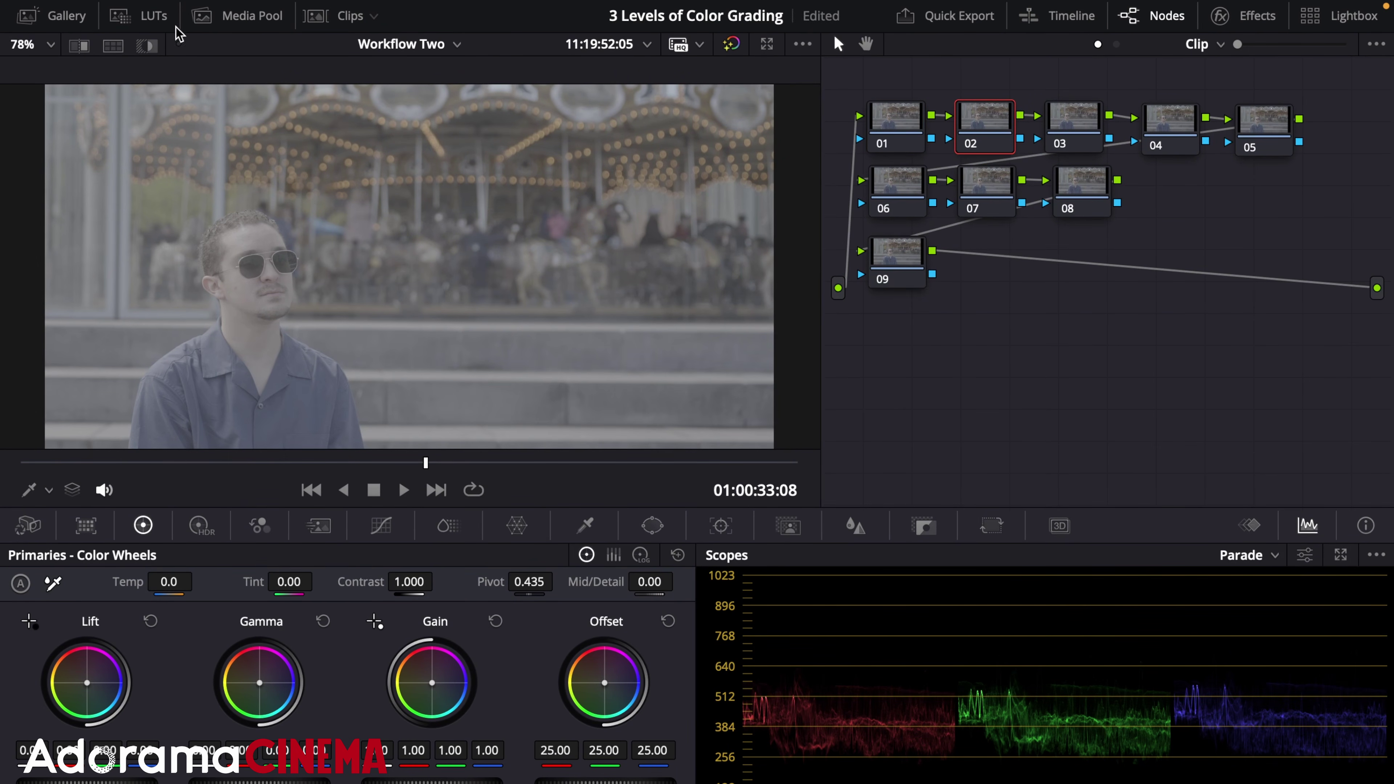
{"action": "left_click", "coordinate": [144, 15]}
{"action": "double_click", "coordinate": [225, 336]}
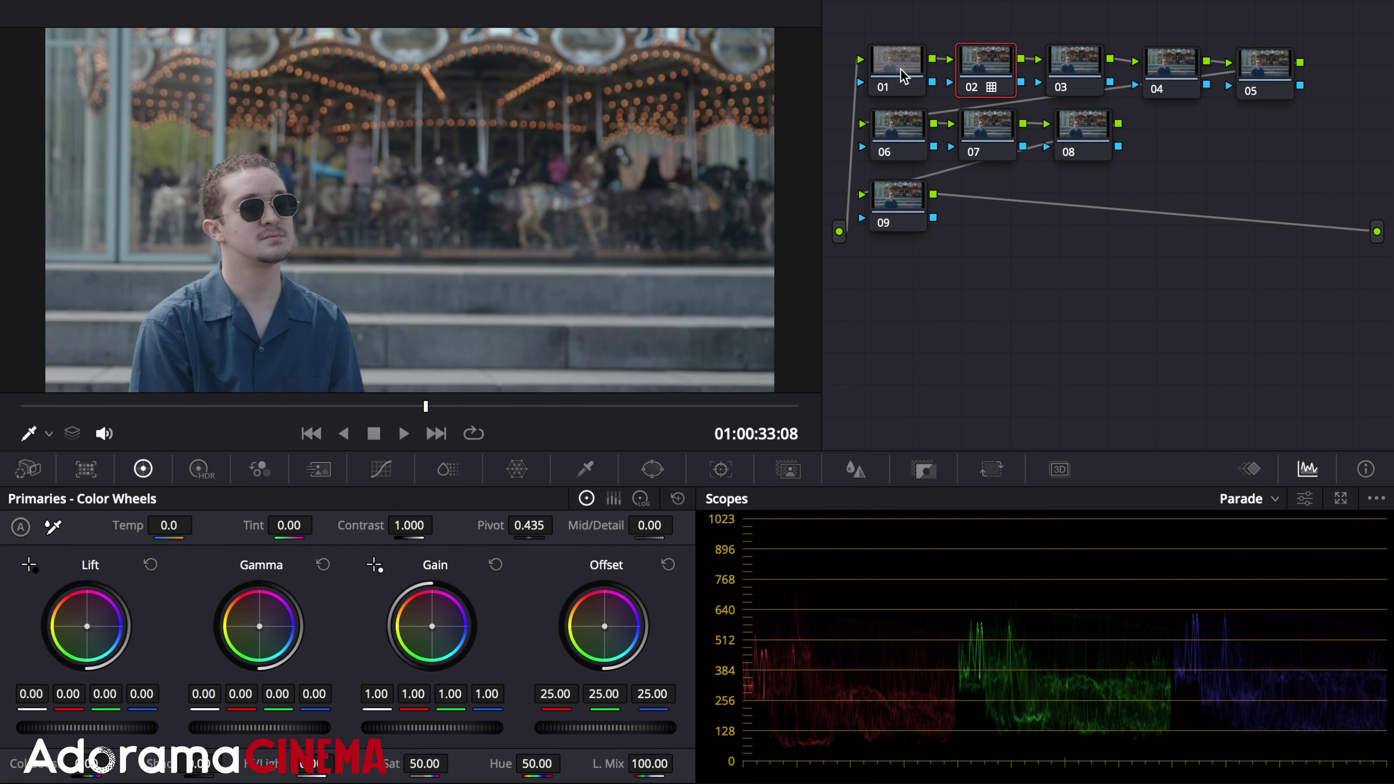
- On node 01, set the offset to 24.35, highlights to -100, contrast to 1.116 and pivot to 0.313
{"action": "left_click", "coordinate": [903, 76]}
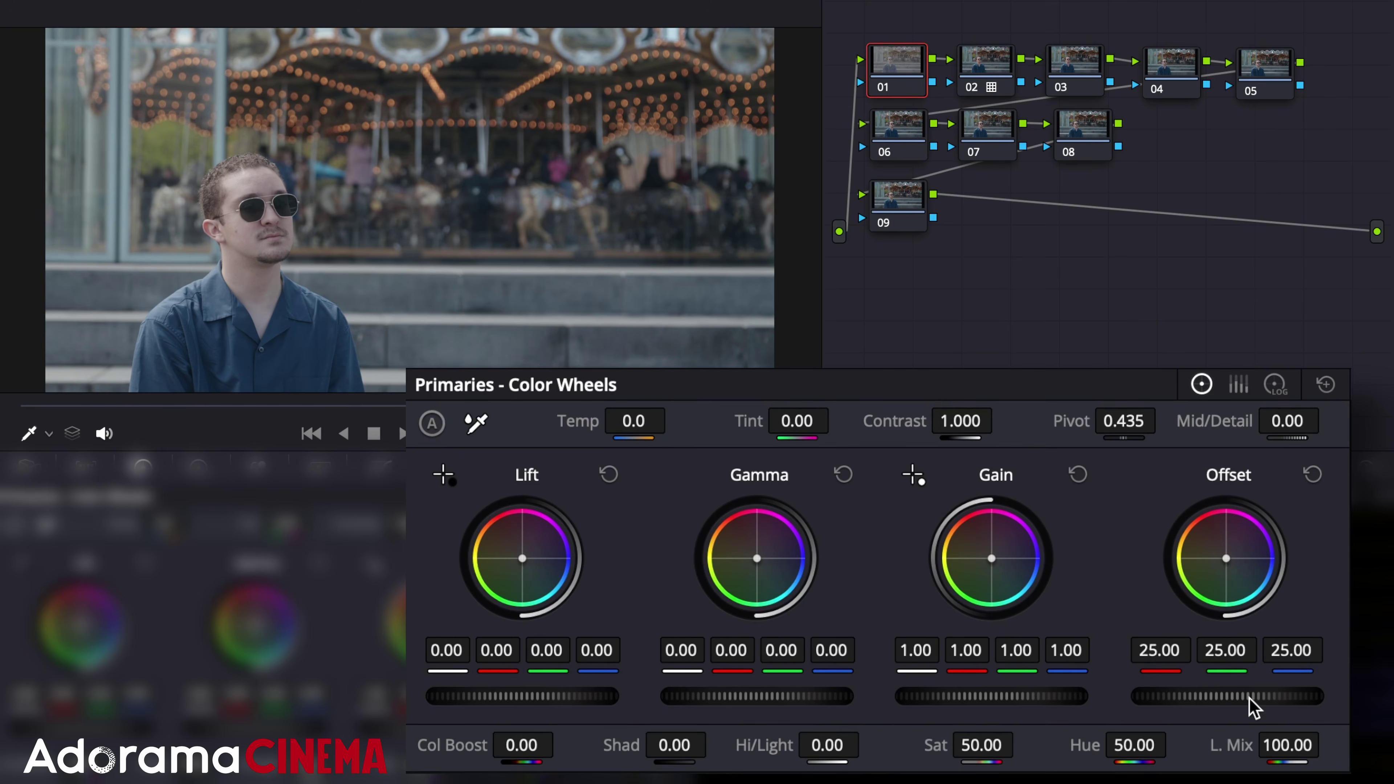
{"action": "left_click_drag", "start_coordinate": [1248, 696], "coordinate": [1223, 696]}
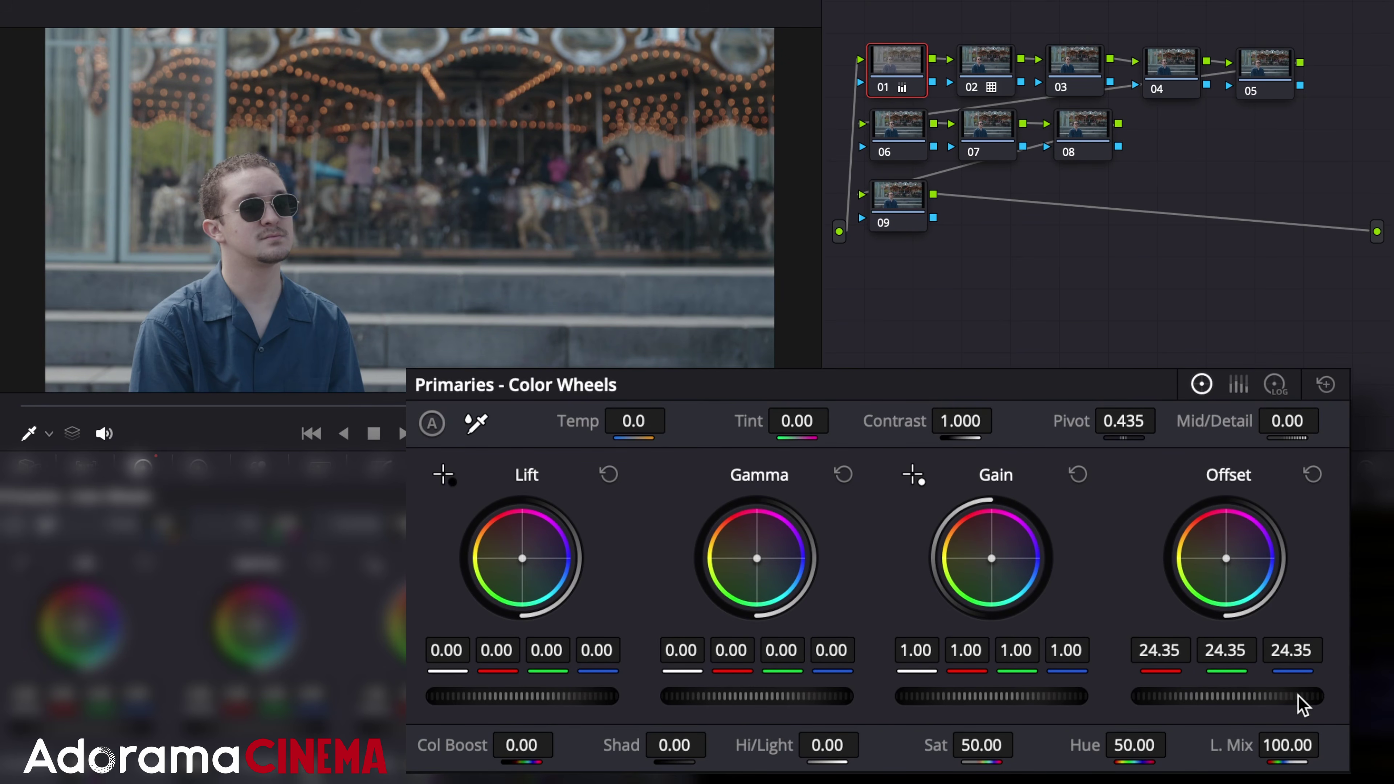
{"action": "left_click_drag", "start_coordinate": [776, 744], "coordinate": [771, 749]}
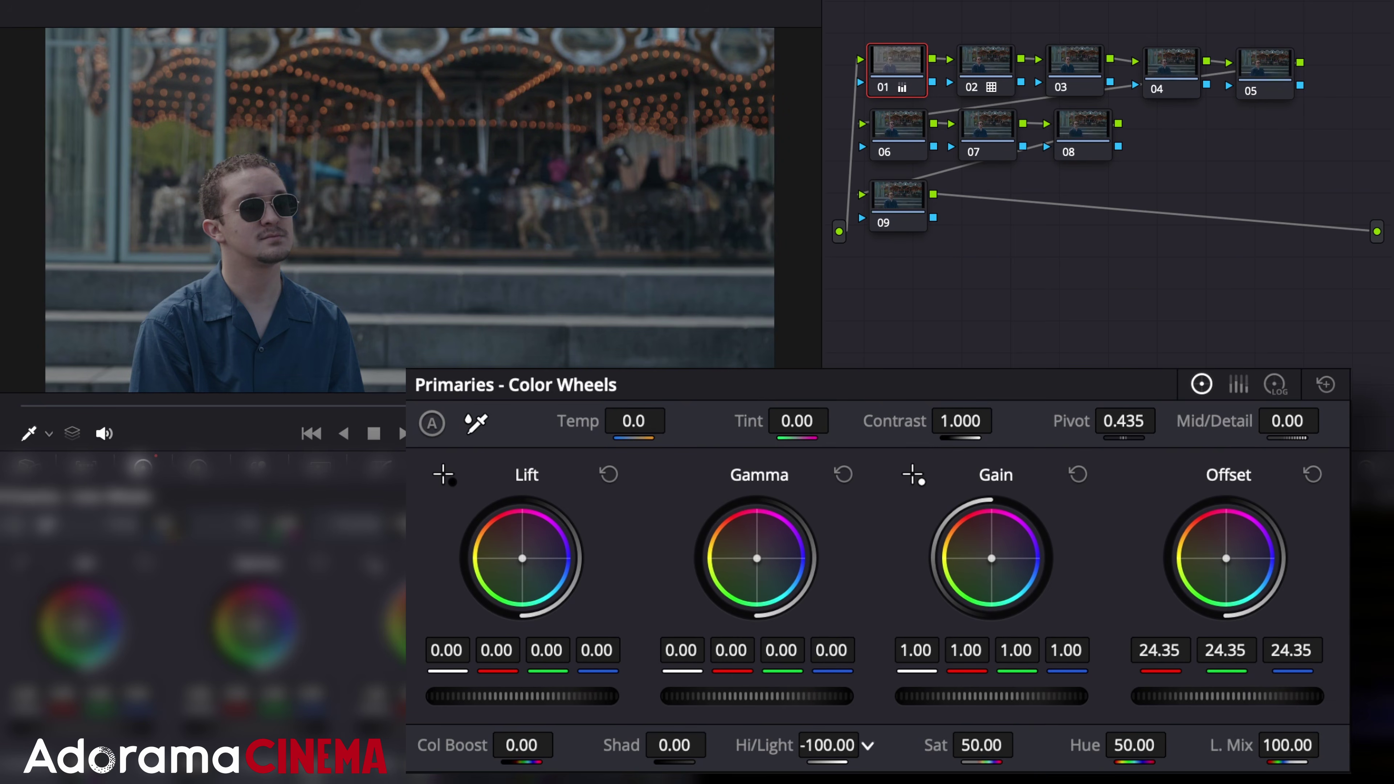
{"action": "left_click_drag", "start_coordinate": [900, 424], "coordinate": [890, 427]}
{"action": "left_click_drag", "start_coordinate": [1070, 420], "coordinate": [1052, 421]}
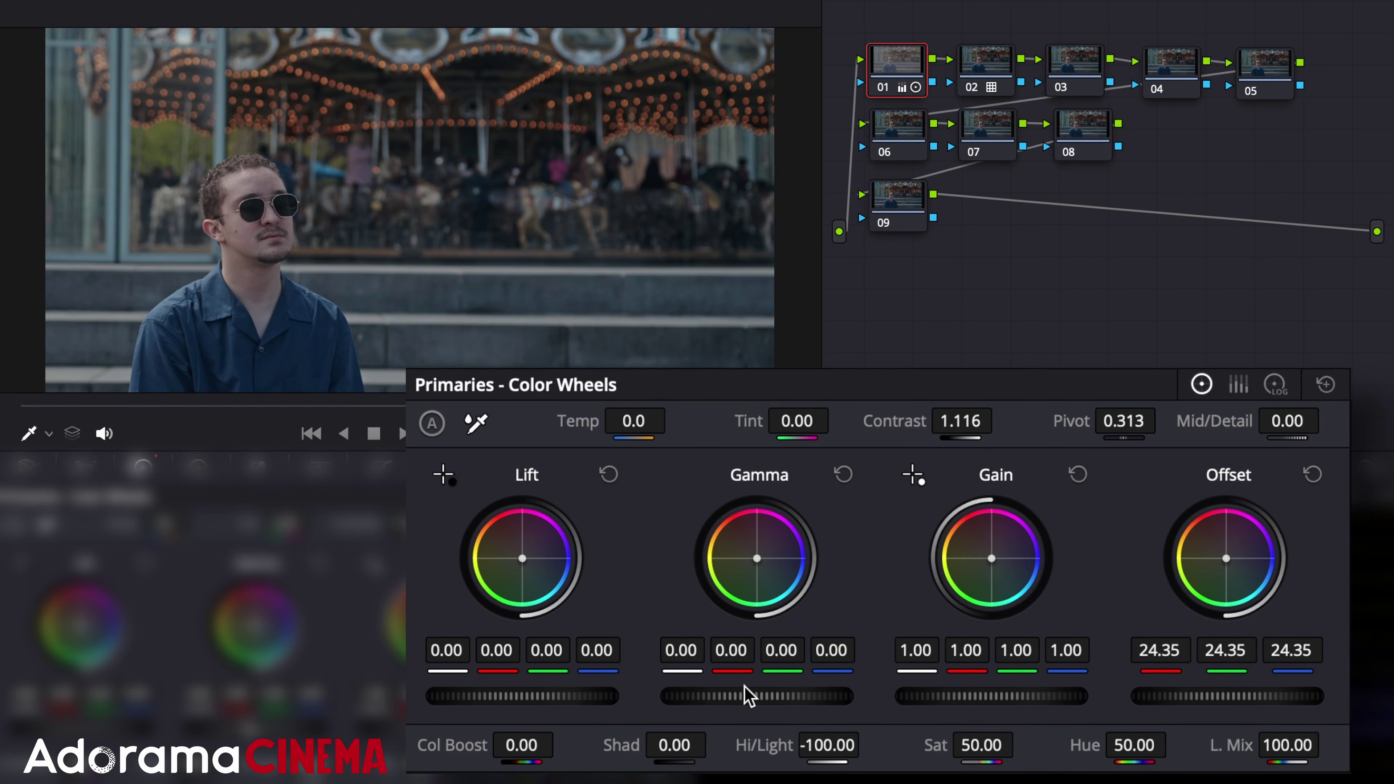
- Set node 01's master gamma to 0.02, master lift to -0.01 and shadows to -1.50
{"action": "left_click_drag", "start_coordinate": [752, 696], "coordinate": [765, 696]}
{"action": "left_click_drag", "start_coordinate": [609, 696], "coordinate": [600, 696]}
{"action": "left_click_drag", "start_coordinate": [621, 745], "coordinate": [610, 745]}
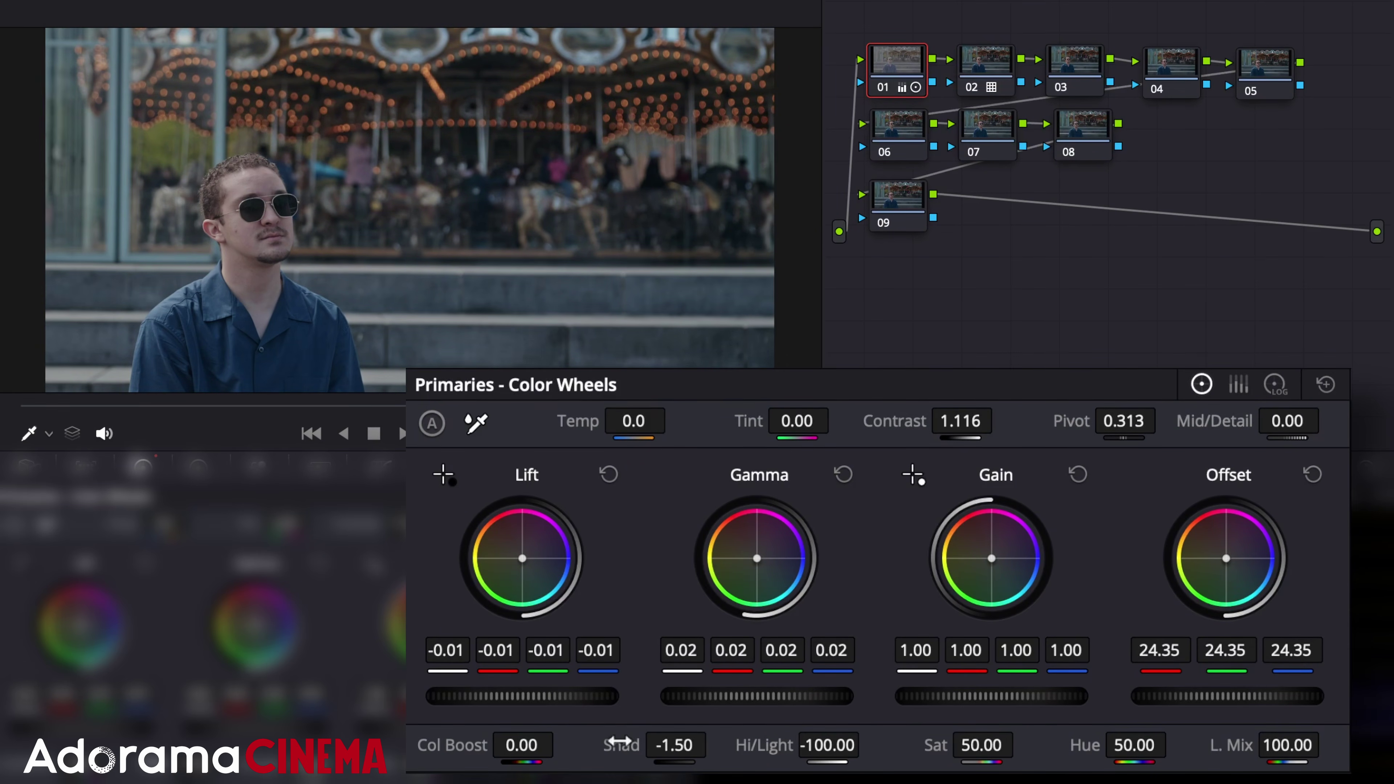
- Set node 01's temperature to 140, tint to 2.00, color boost to 1.50 and midtone detail to -10
{"action": "left_click_drag", "start_coordinate": [577, 420], "coordinate": [735, 423]}
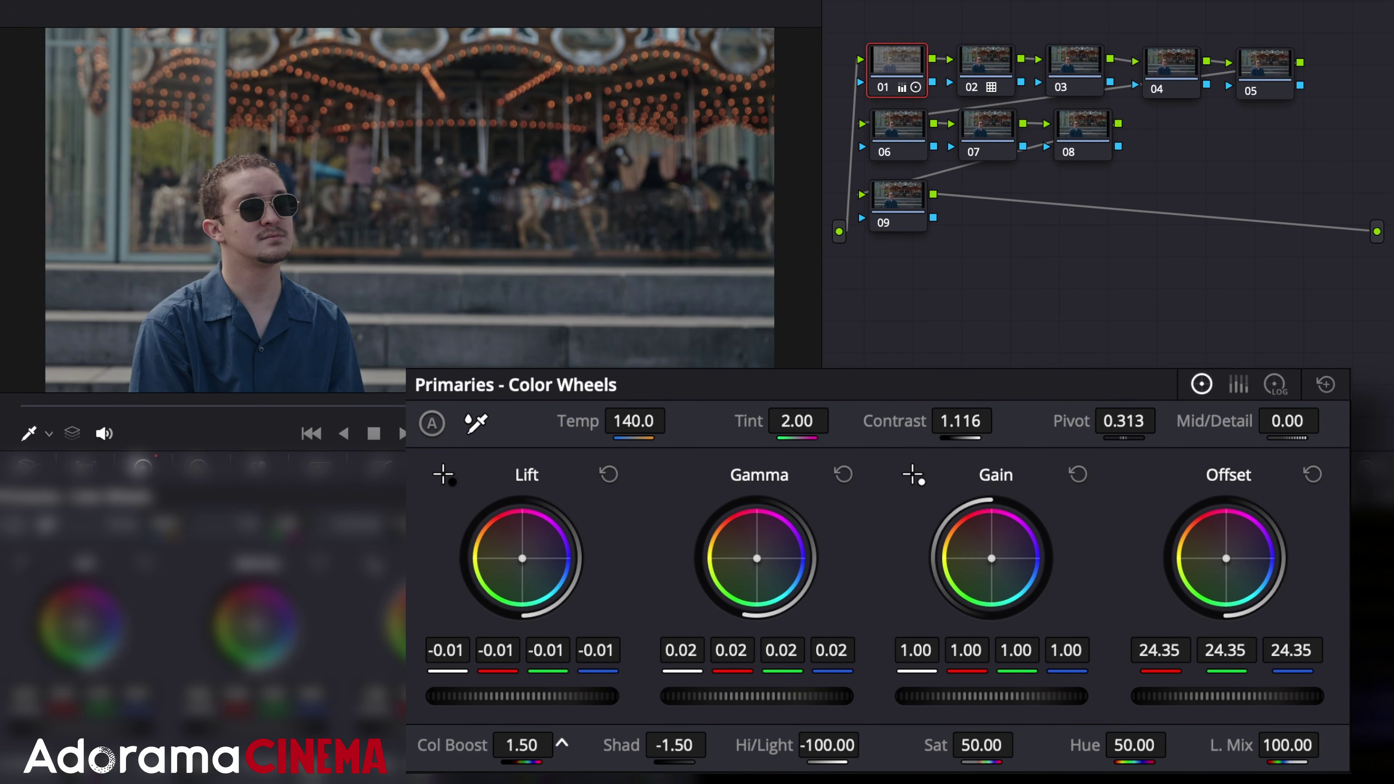
{"action": "left_click", "coordinate": [1289, 421]}
{"action": "double_click", "coordinate": [1291, 421]}
{"action": "type", "text": "-10"}
{"action": "key", "text": "Return"}
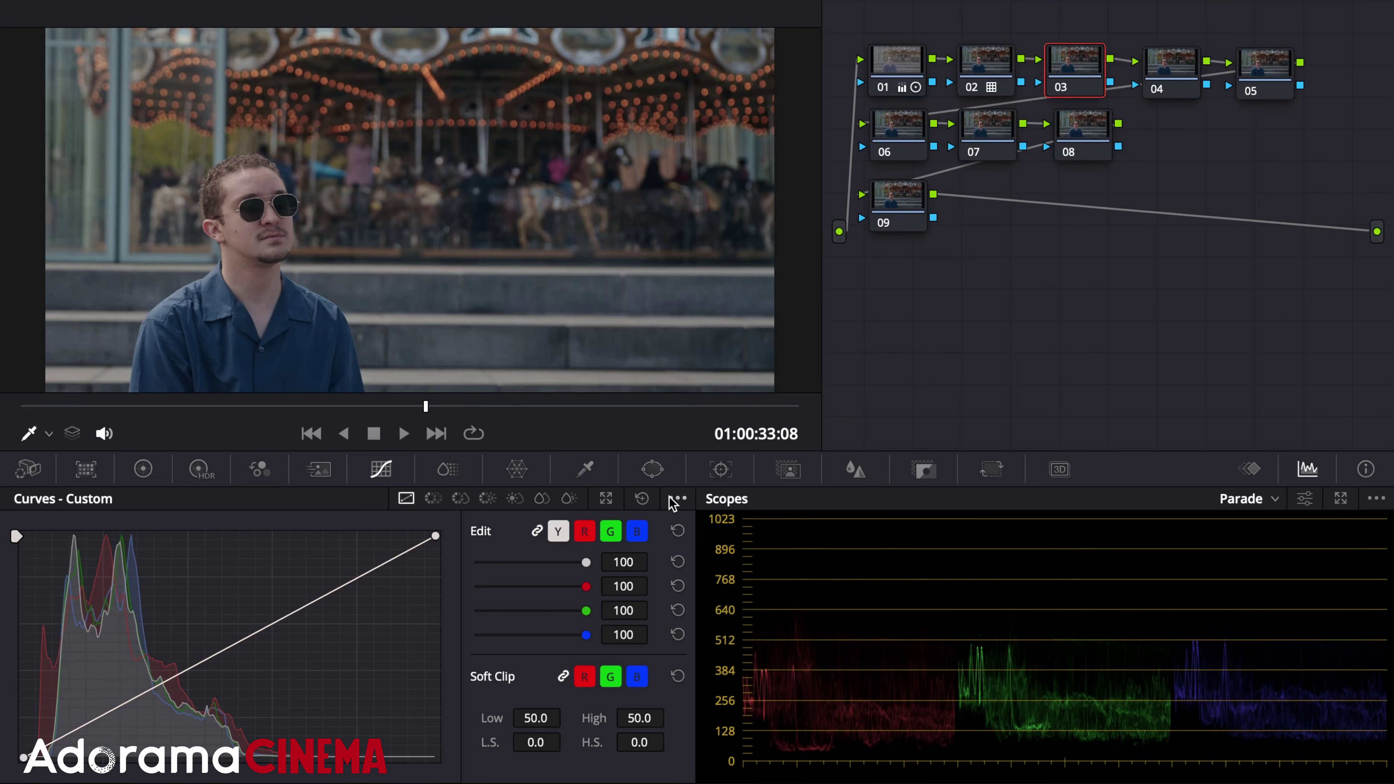
- On node 03, add the default anchors to the custom curve and adjust the contrast
{"action": "left_click", "coordinate": [677, 499]}
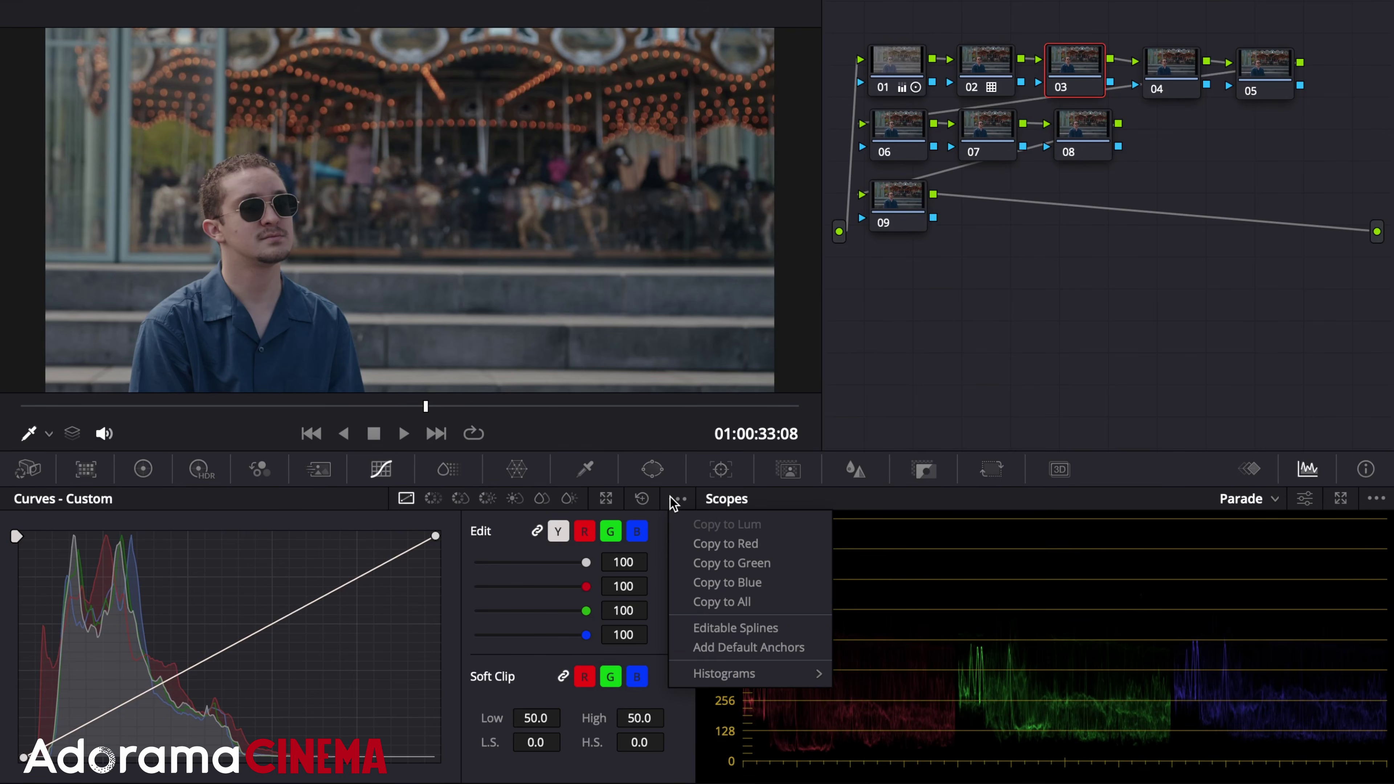
{"action": "left_click", "coordinate": [703, 647]}
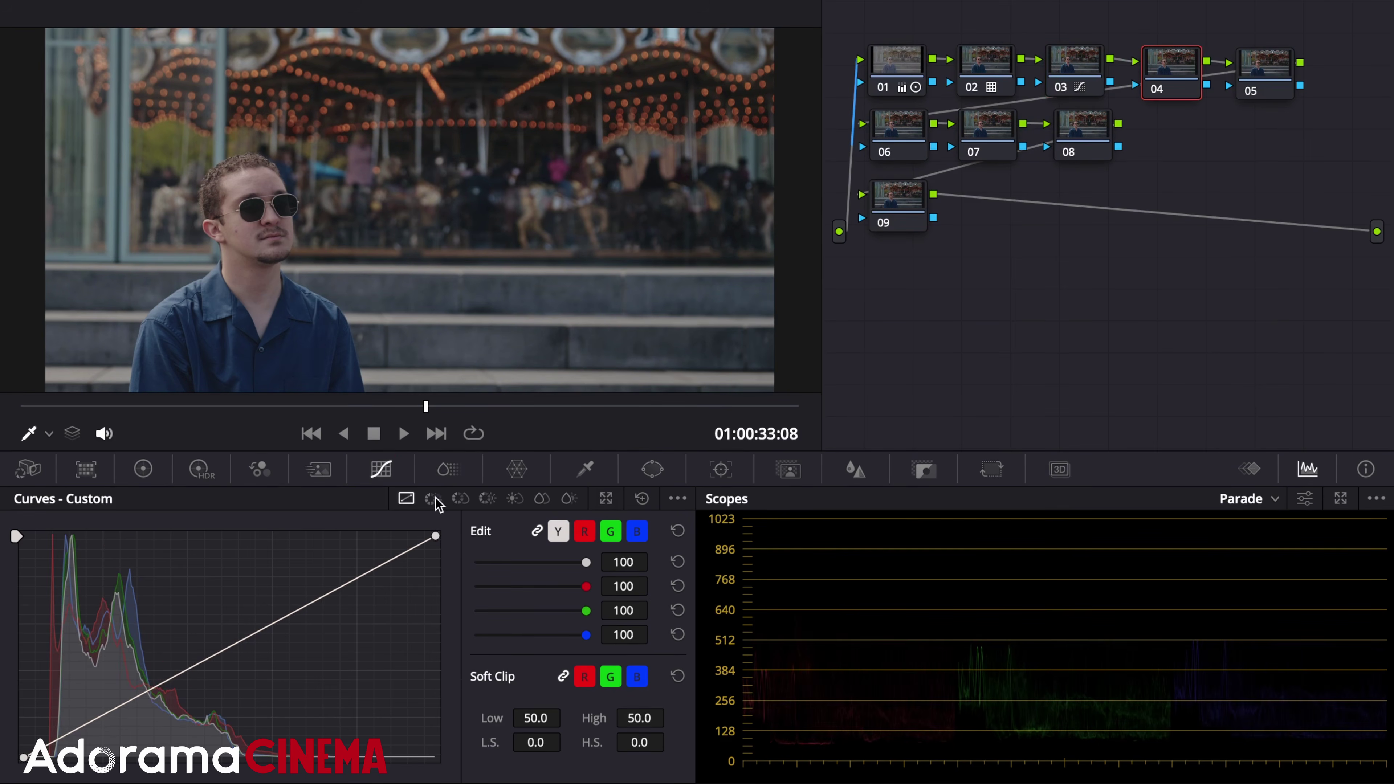
- Add red and blue anchor points to node 04's Hue Vs Sat and Hue Vs Lum curves
{"action": "left_click", "coordinate": [433, 498]}
{"action": "left_click", "coordinate": [1029, 384]}
{"action": "left_click", "coordinate": [481, 747]}
{"action": "left_click", "coordinate": [634, 748]}
{"action": "left_click", "coordinate": [1066, 384]}
{"action": "left_click", "coordinate": [481, 747]}
{"action": "left_click", "coordinate": [634, 748]}
- On node 04, set the blue point's Hue Rotate to -0.70 and adjust the saturation of the red, blue and magenta points
{"action": "left_click", "coordinate": [990, 386]}
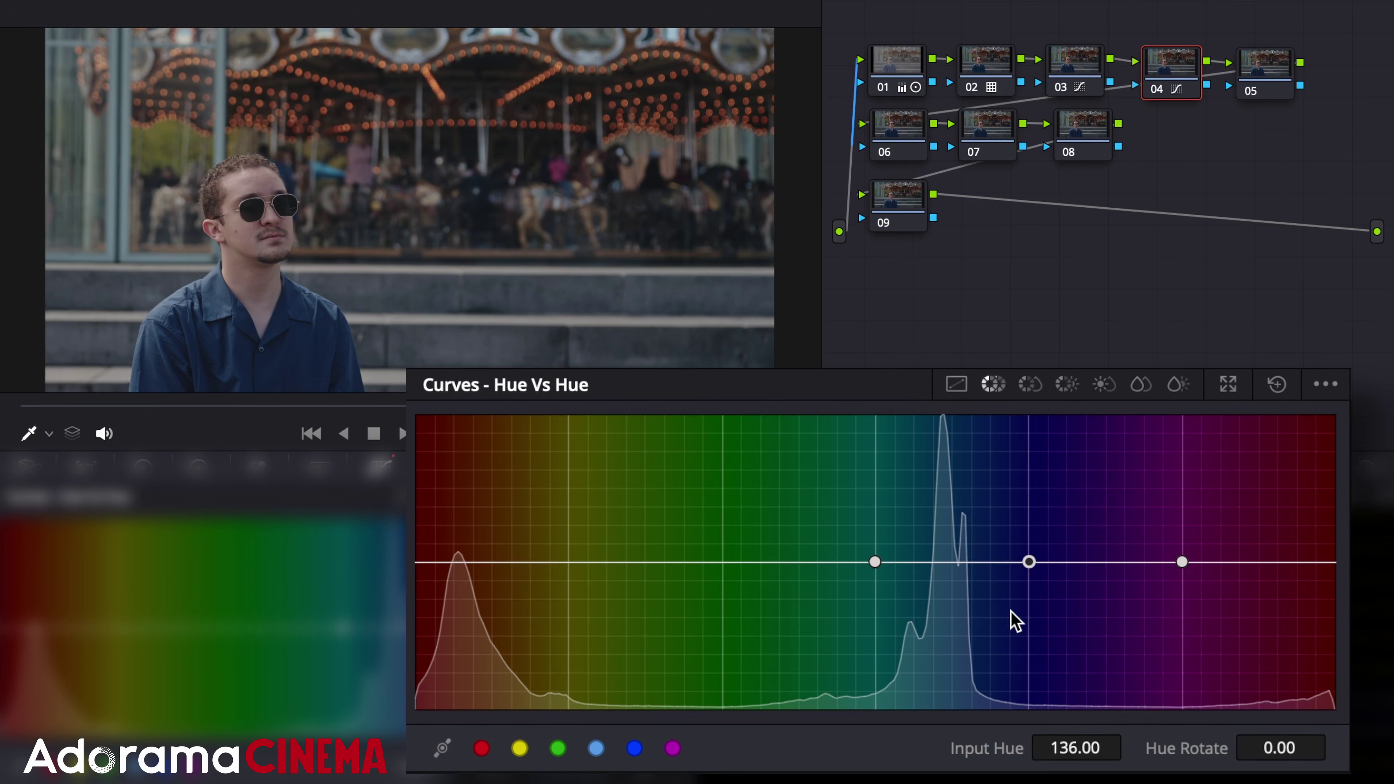
{"action": "left_click_drag", "start_coordinate": [1171, 736], "coordinate": [1168, 736]}
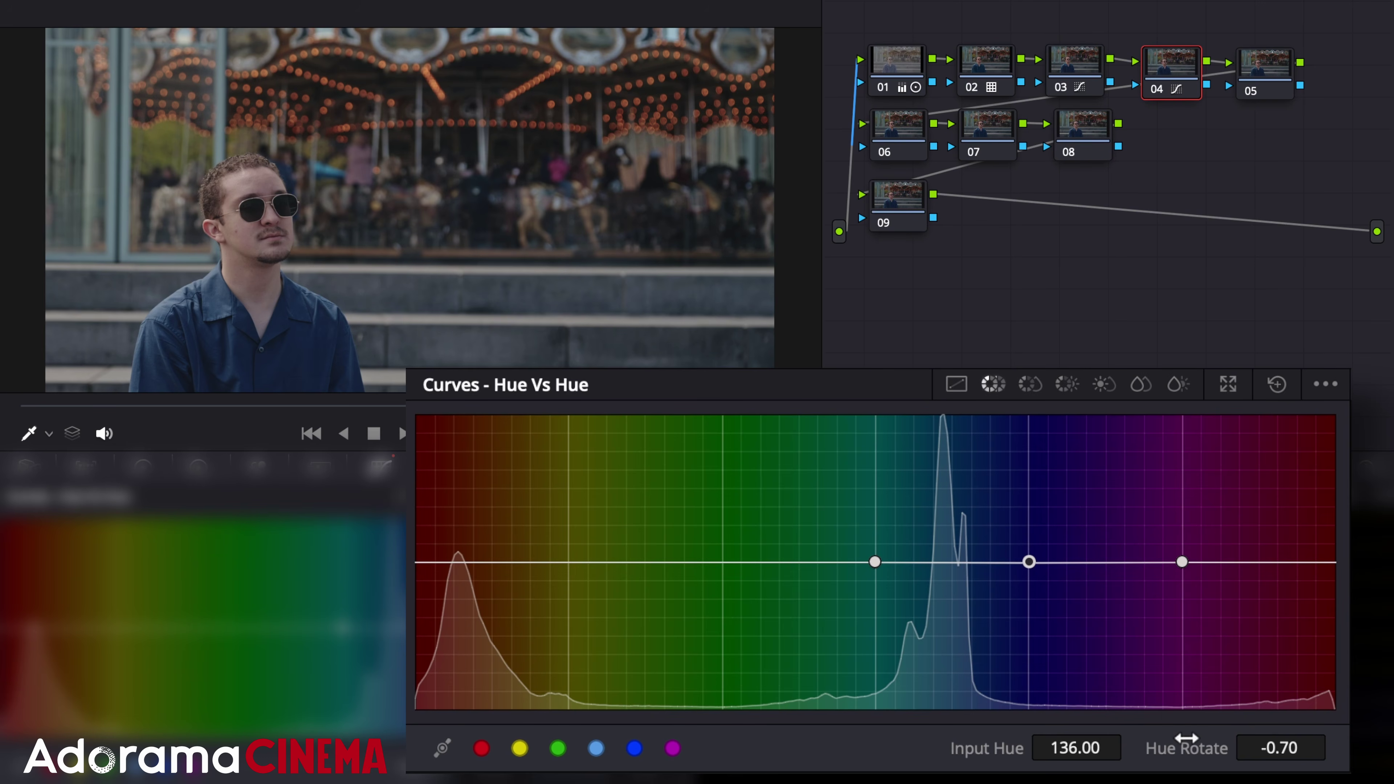
{"action": "left_click", "coordinate": [1031, 391]}
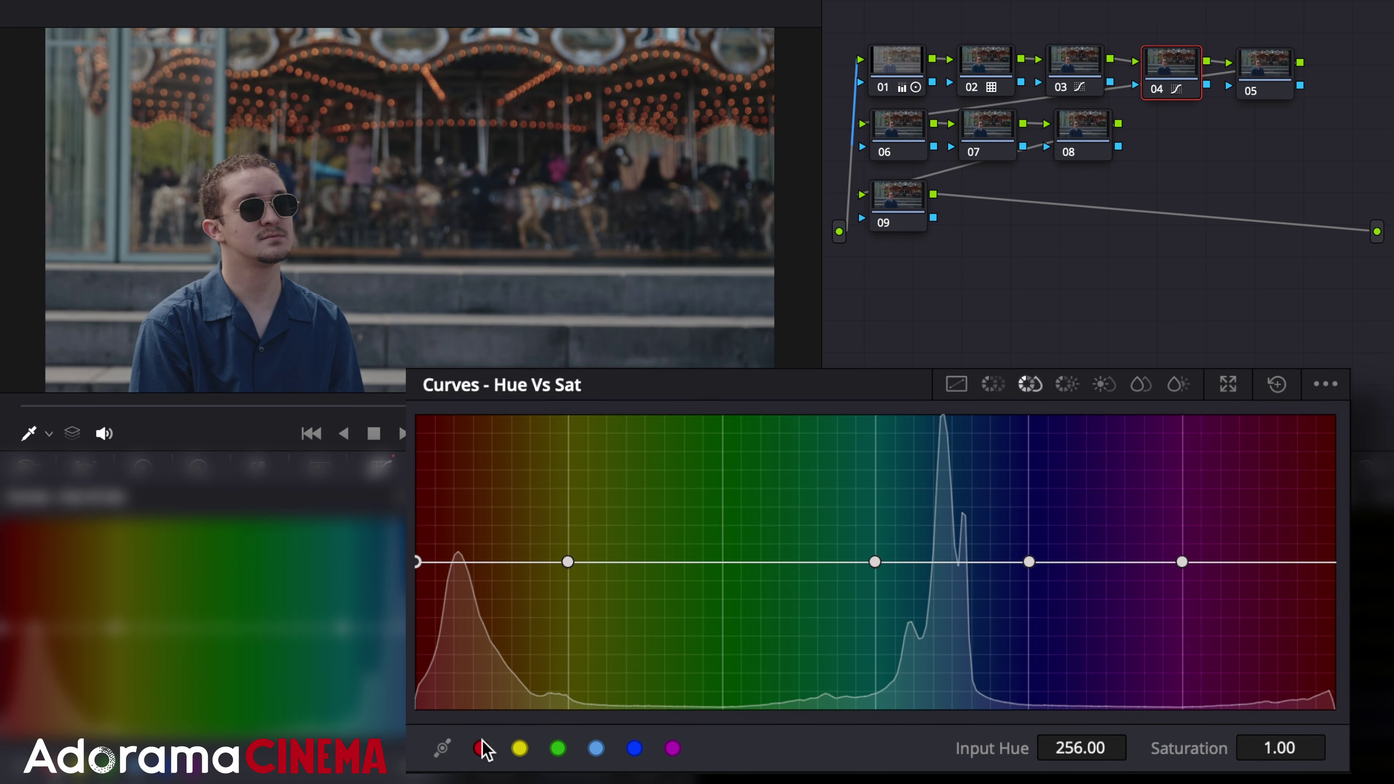
{"action": "left_click_drag", "start_coordinate": [1272, 747], "coordinate": [1174, 750]}
{"action": "left_click_drag", "start_coordinate": [1029, 561], "coordinate": [1029, 570]}
{"action": "left_click_drag", "start_coordinate": [1182, 562], "coordinate": [1182, 587]}
- On node 04's Hue Vs Lum curve, set the red point's Lum Gain to 1.06 and adjust the blue point's luminance
{"action": "left_click", "coordinate": [1067, 384]}
{"action": "left_click_drag", "start_coordinate": [417, 561], "coordinate": [417, 552]}
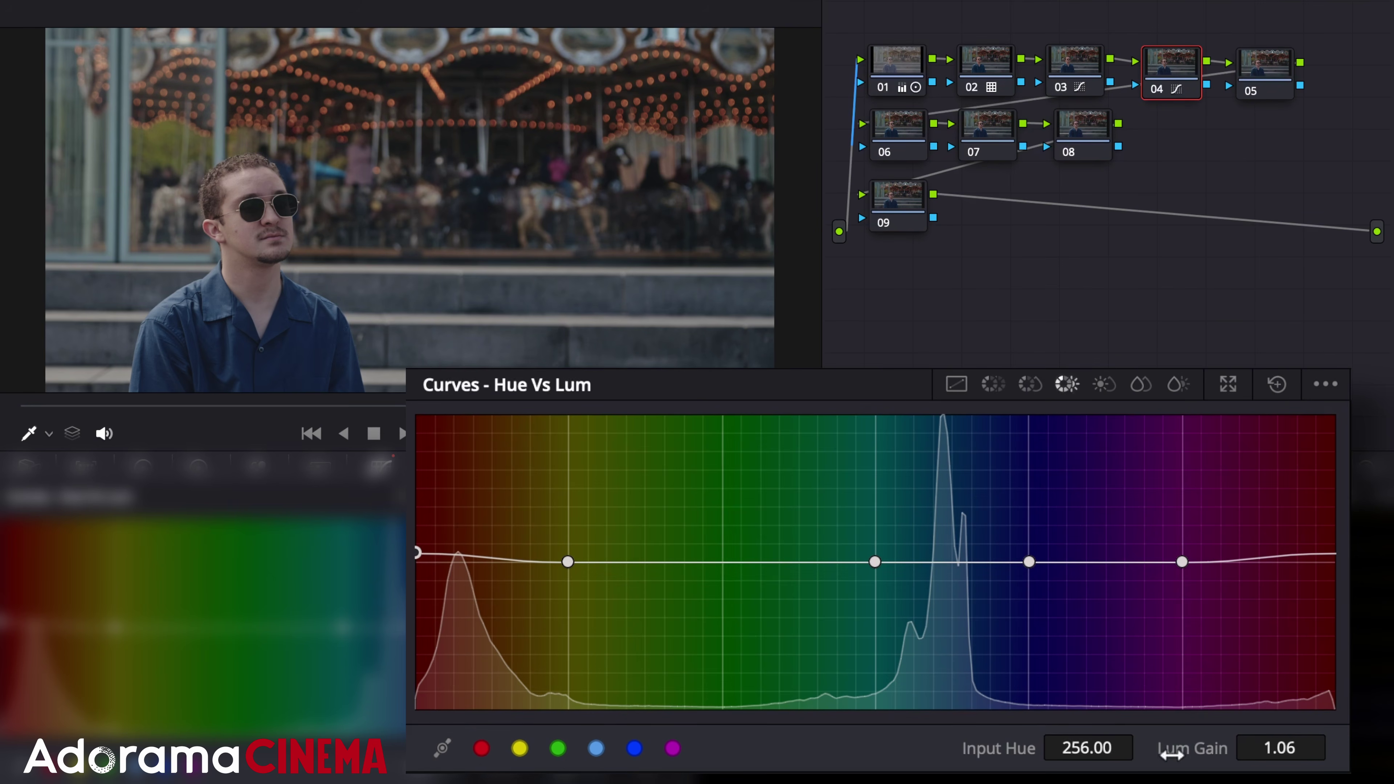
{"action": "left_click", "coordinate": [1029, 562]}
{"action": "left_click_drag", "start_coordinate": [1172, 755], "coordinate": [1165, 757]}
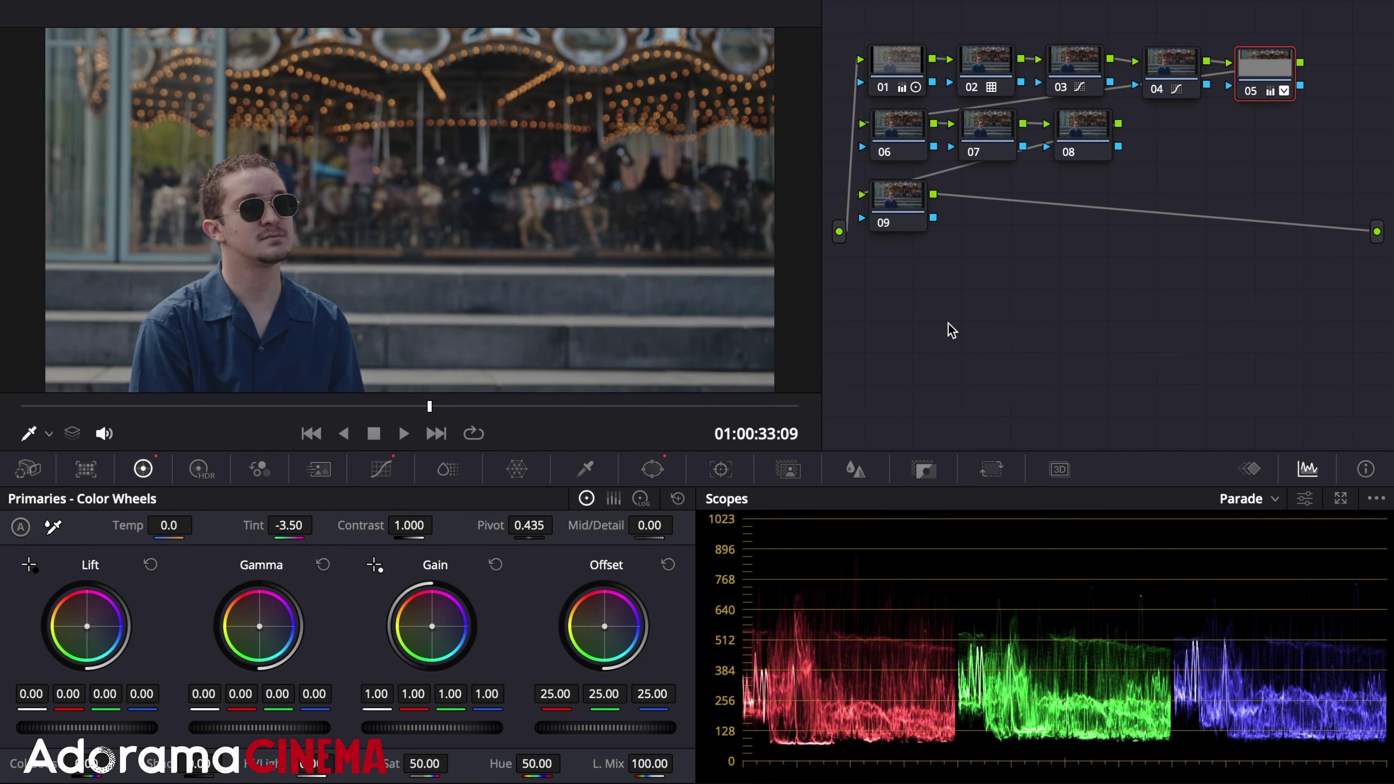
- Review node 05's linear window and its Hue Vs Hue, Hue Vs Sat and Hue Vs Lum curves
{"action": "left_click", "coordinate": [653, 467]}
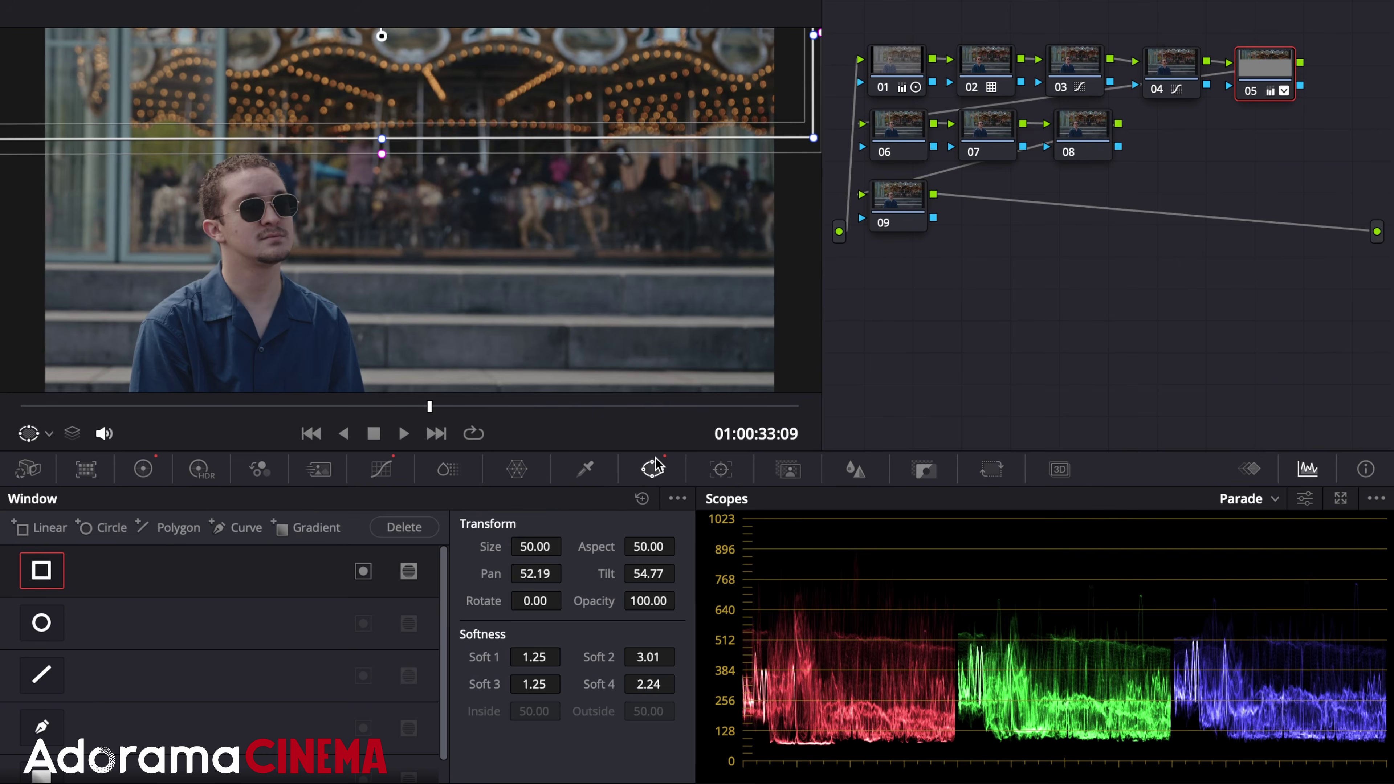
{"action": "left_click", "coordinate": [380, 468]}
{"action": "left_click", "coordinate": [432, 498]}
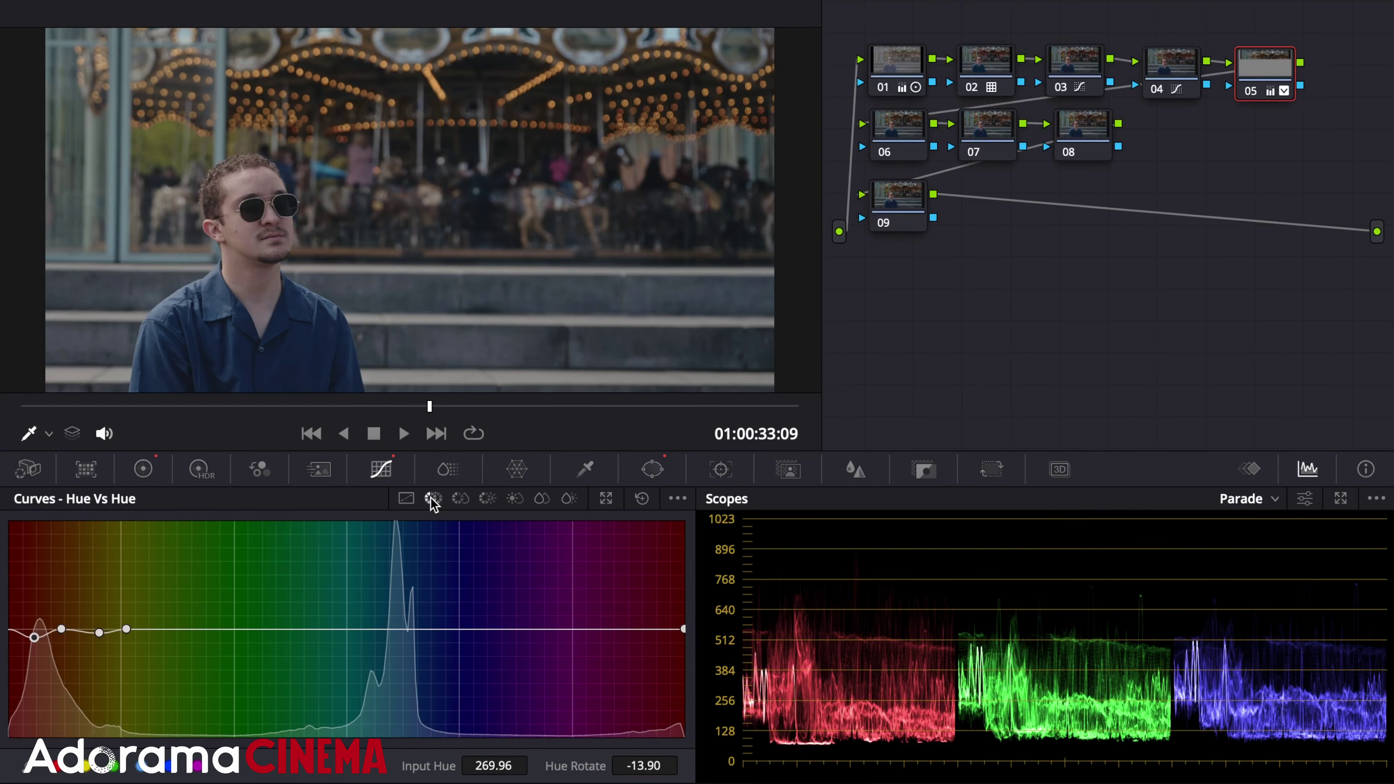
{"action": "left_click", "coordinate": [459, 497]}
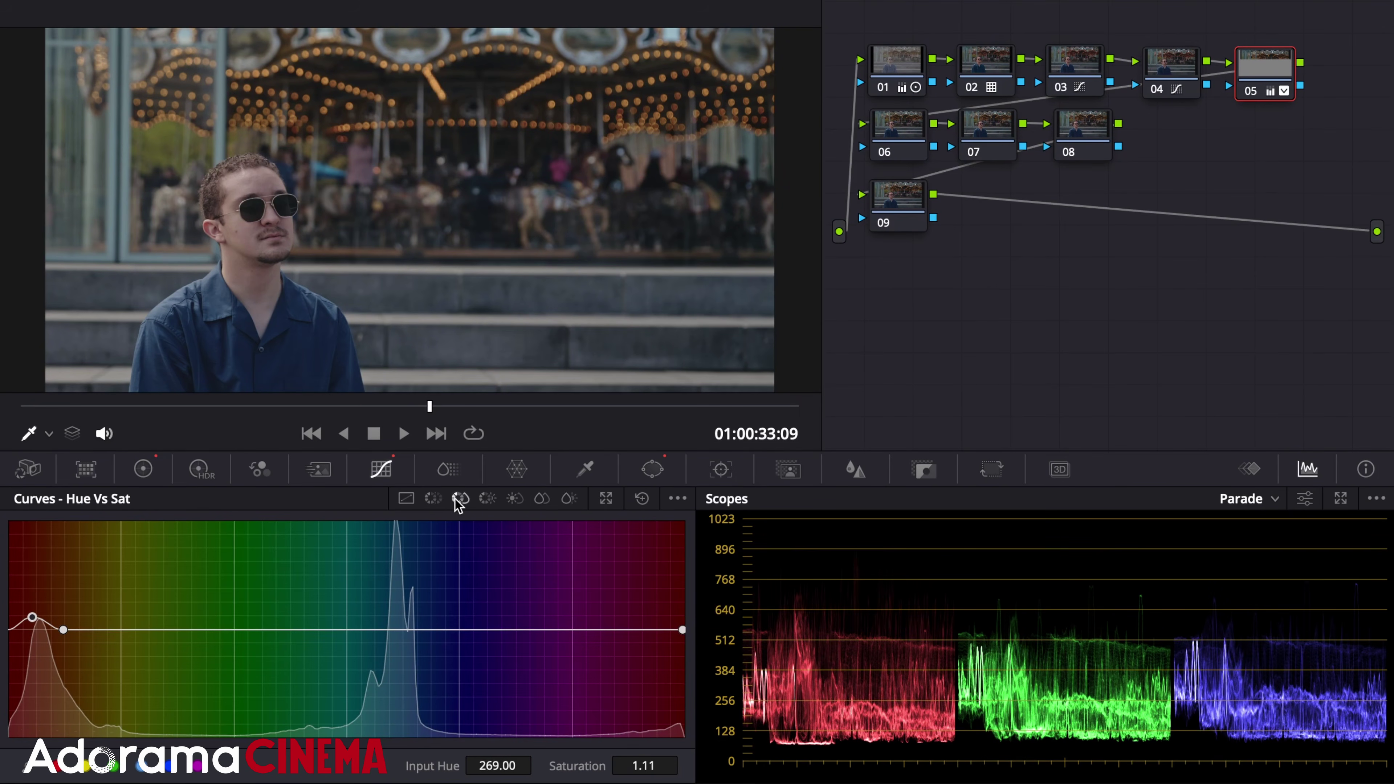
{"action": "left_click", "coordinate": [487, 498]}
{"action": "key", "text": "Left"}
- On node 06, set the red lift to -0.02 and the gamma to red 0.03, green -0.01, blue -0.03
{"action": "left_click", "coordinate": [143, 468]}
{"action": "left_click", "coordinate": [890, 143]}
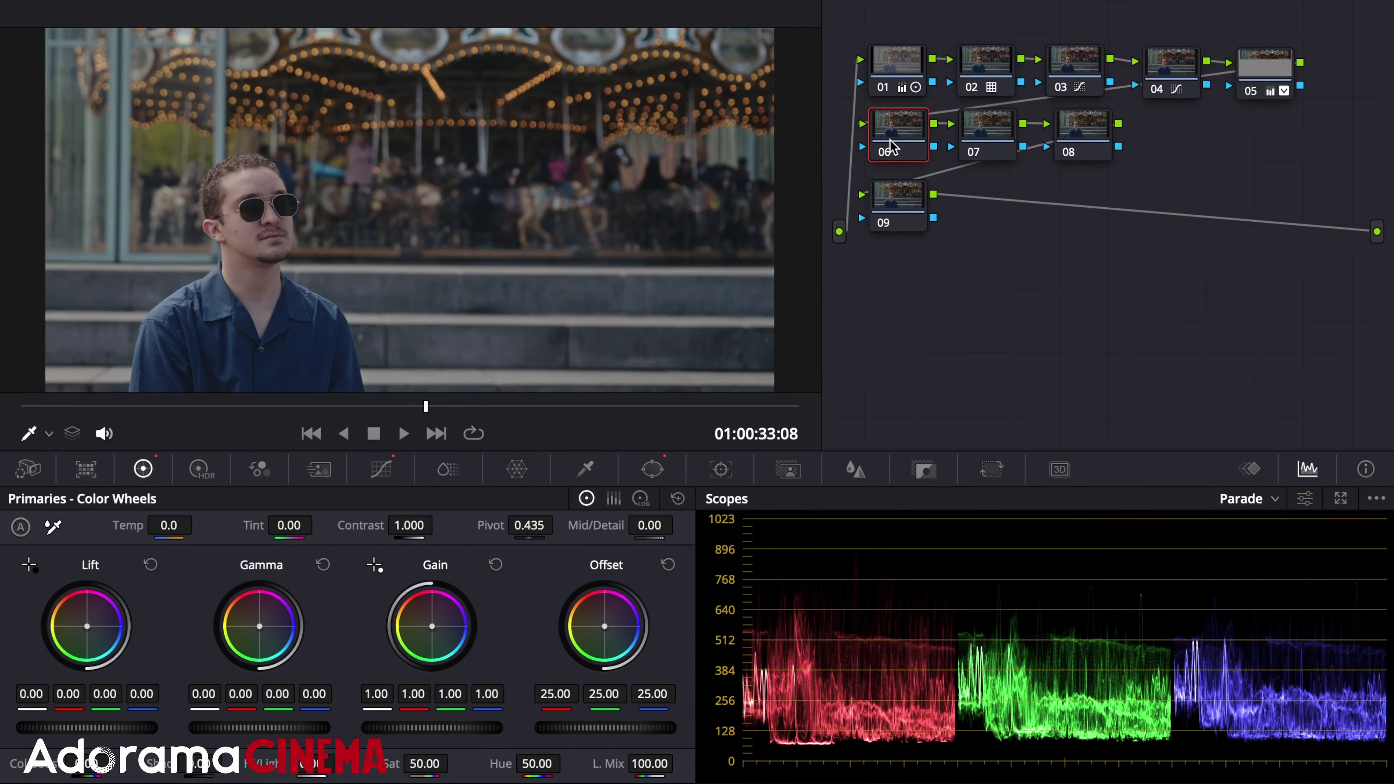
{"action": "left_click_drag", "start_coordinate": [71, 687], "coordinate": [64, 686]}
{"action": "left_click_drag", "start_coordinate": [756, 560], "coordinate": [756, 558]}
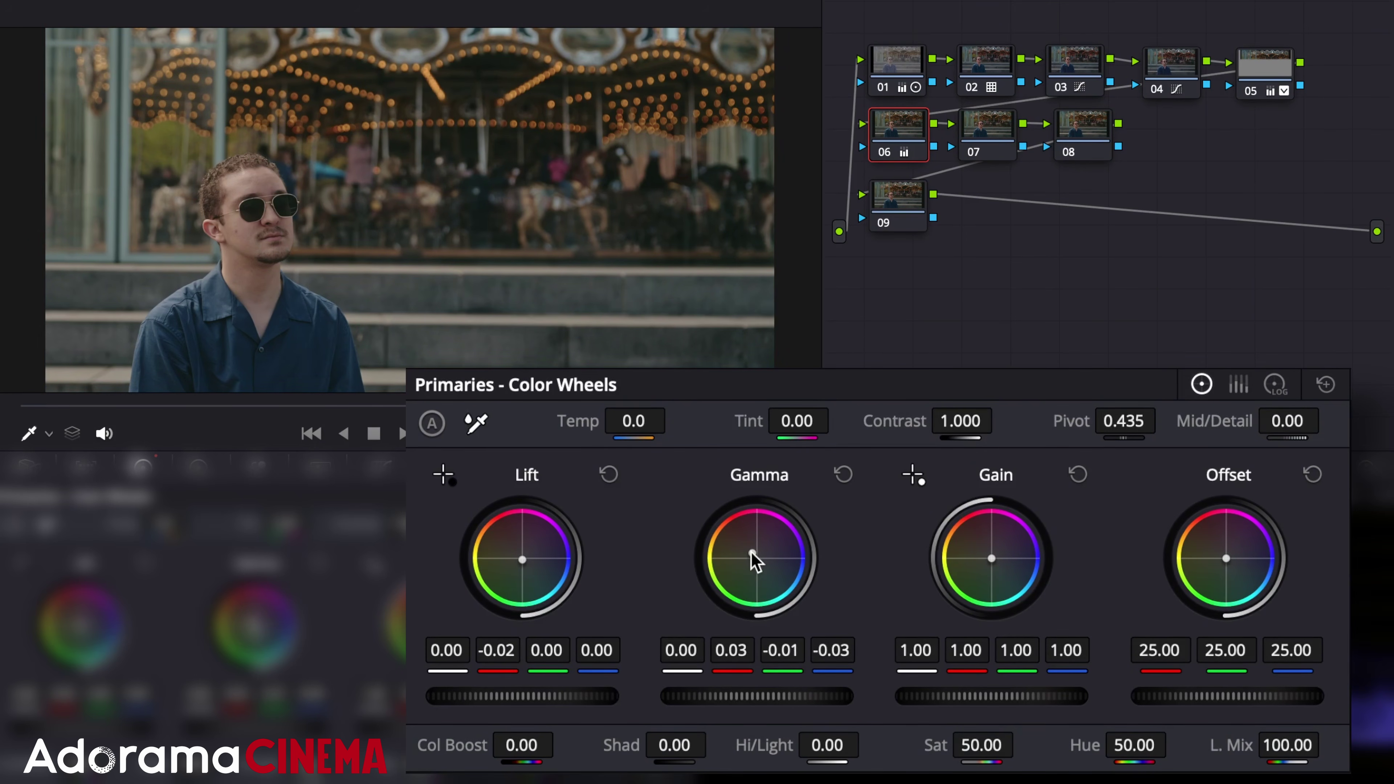
- On node 06, set log shadow green to -0.02, log midtone red to 0.01 and blue to -0.01, and RGB gain to 1.01, 0.99, 1.01
{"action": "left_click", "coordinate": [1276, 385]}
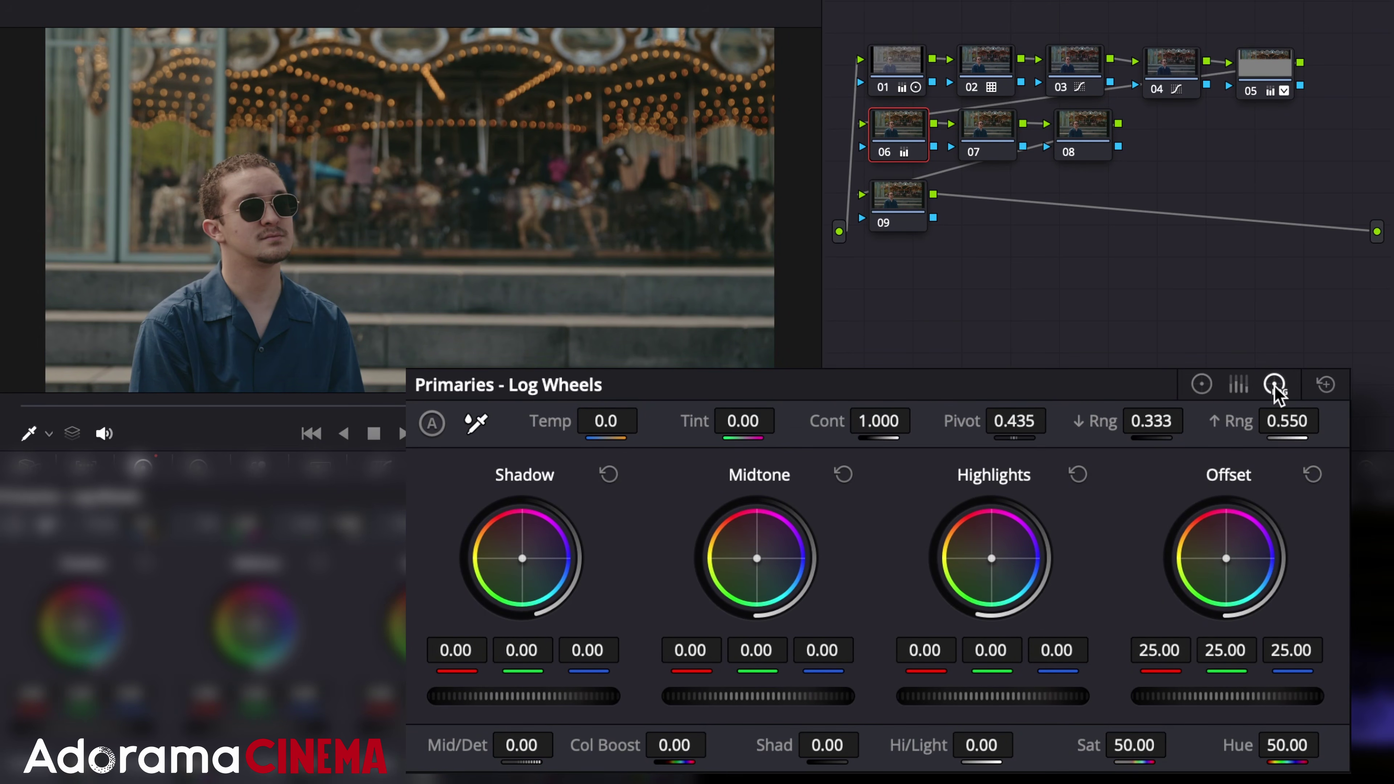
{"action": "left_click_drag", "start_coordinate": [513, 661], "coordinate": [507, 661]}
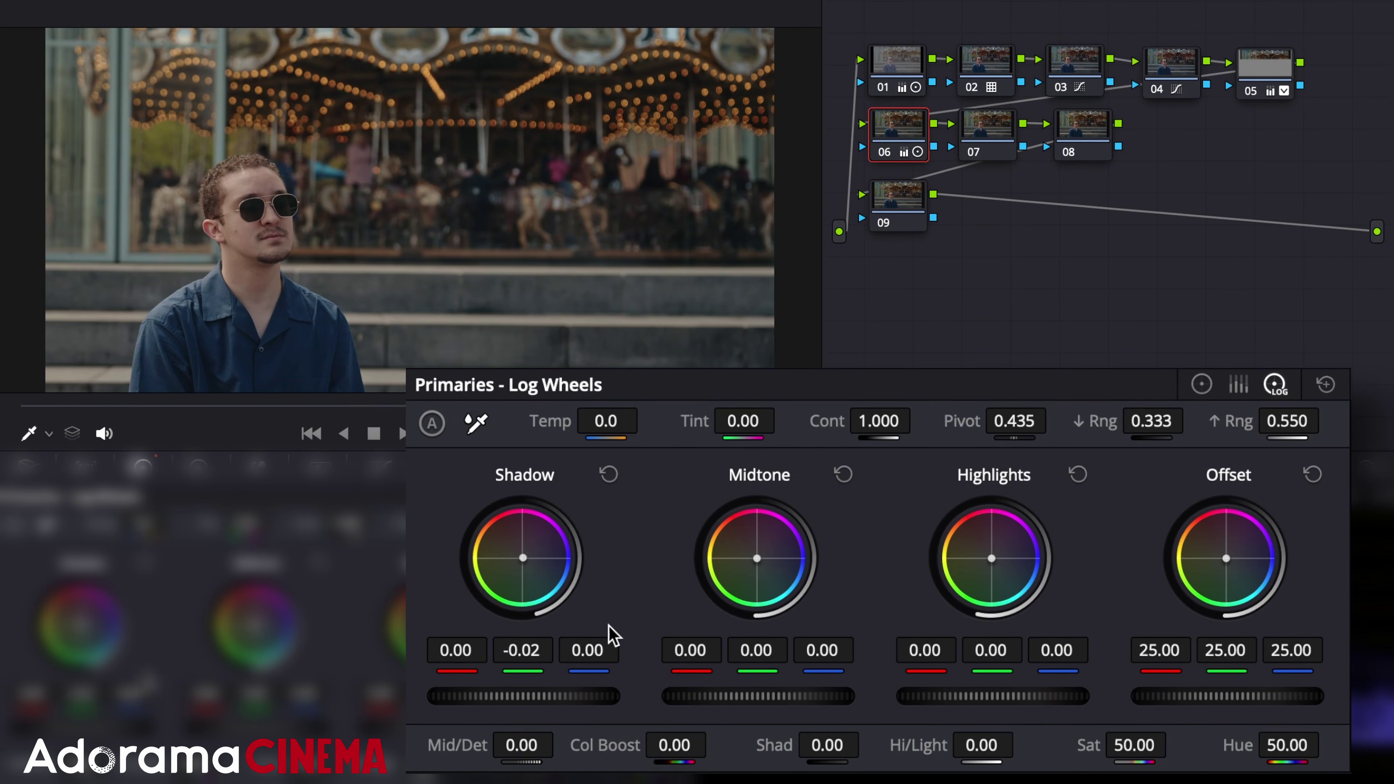
{"action": "left_click_drag", "start_coordinate": [762, 569], "coordinate": [760, 568]}
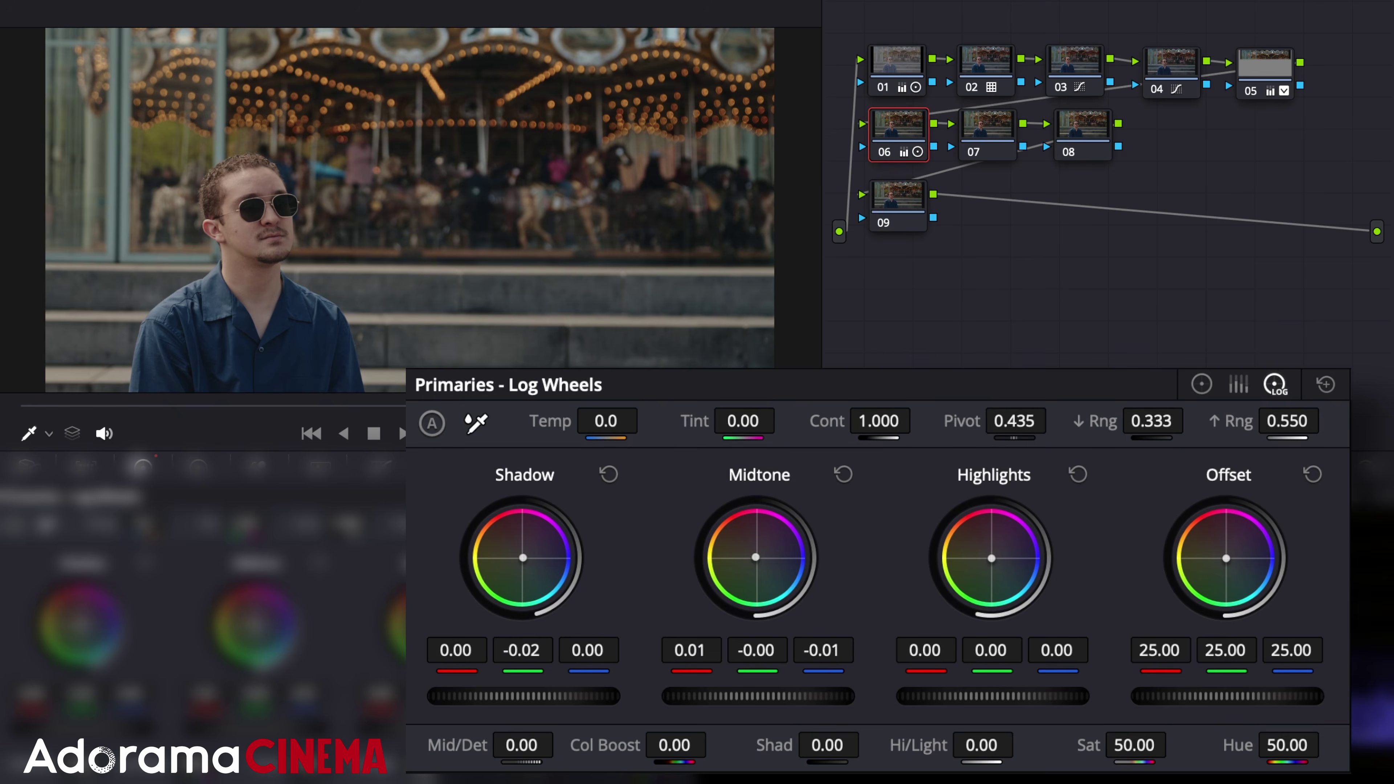
{"action": "left_click", "coordinate": [1202, 384]}
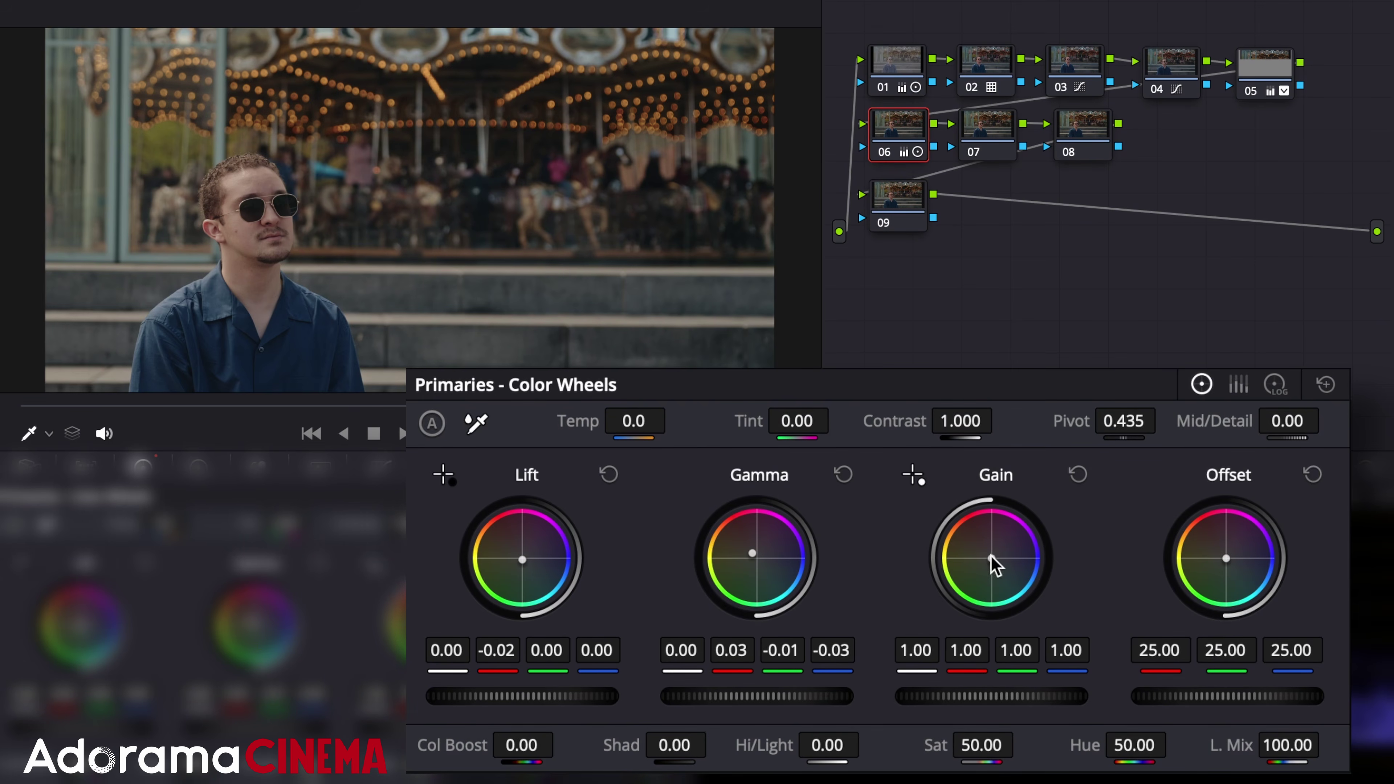
{"action": "left_click_drag", "start_coordinate": [992, 558], "coordinate": [991, 559]}
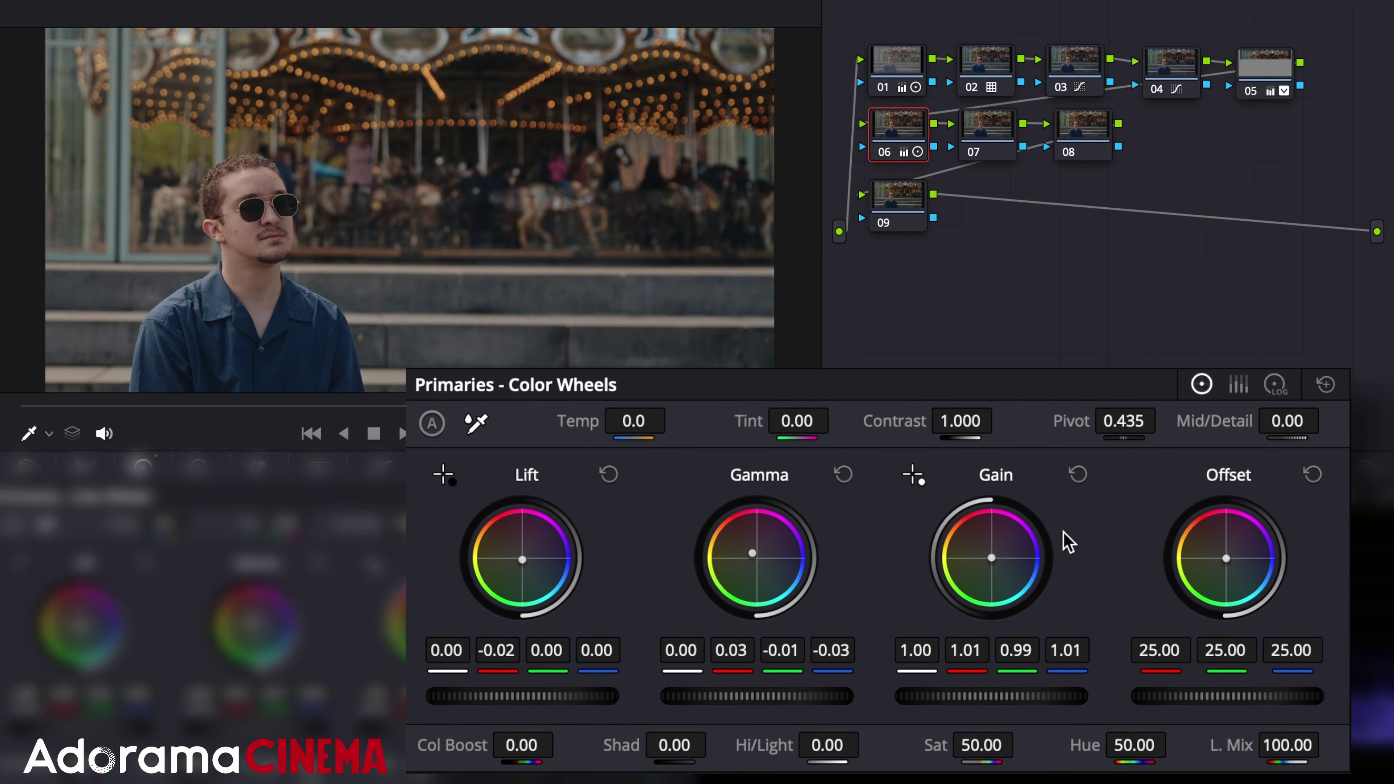
- On node 07, enable editable splines for the custom curve and bow it upward with the highlight handle
{"action": "left_click", "coordinate": [982, 134]}
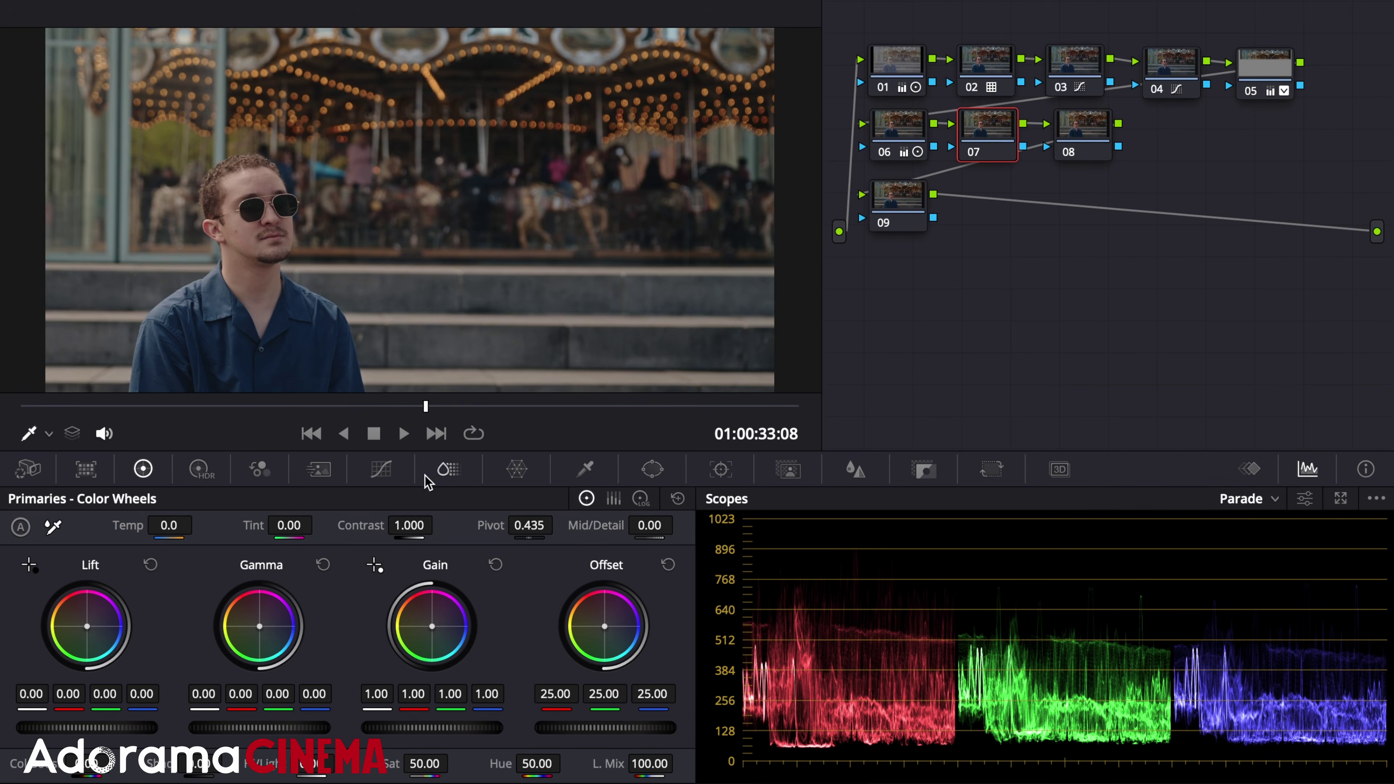
{"action": "left_click", "coordinate": [381, 469]}
{"action": "left_click", "coordinate": [676, 499]}
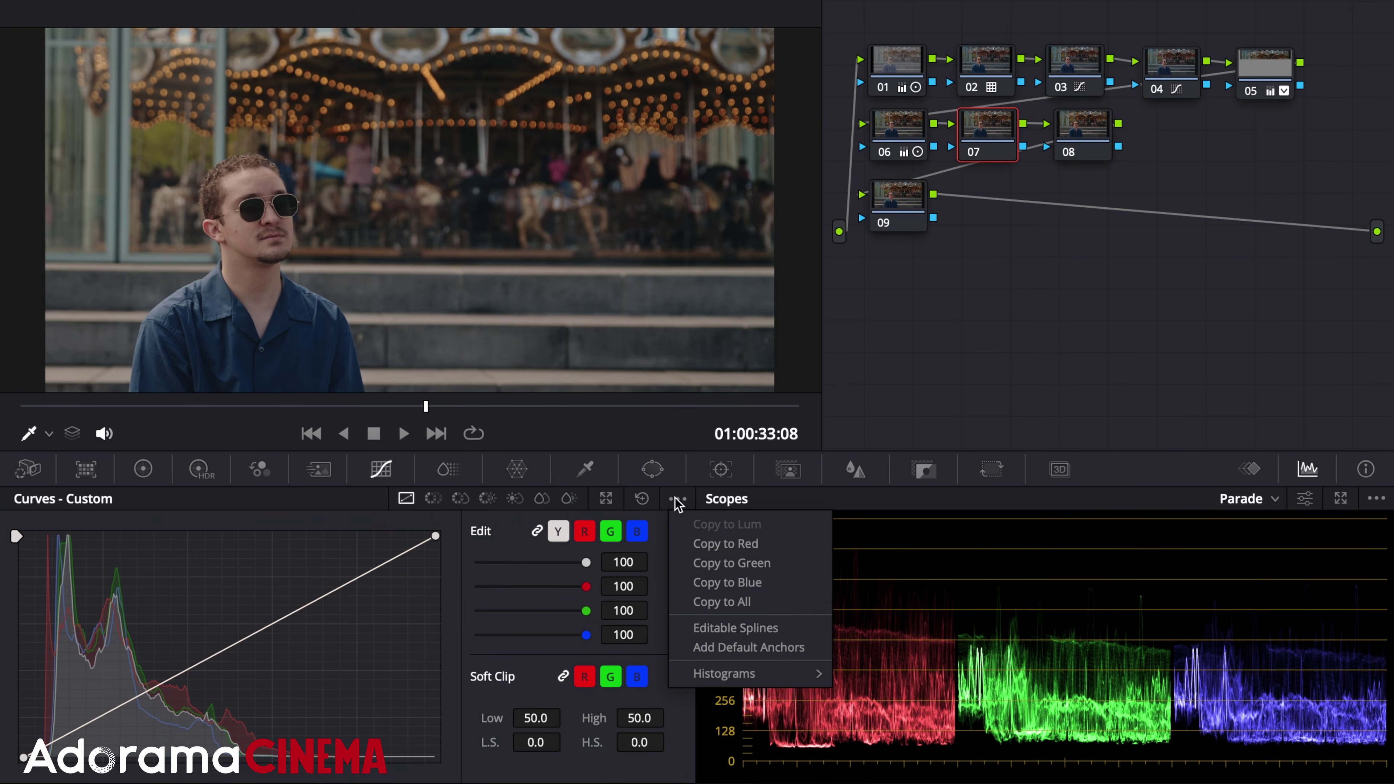
{"action": "left_click", "coordinate": [736, 625]}
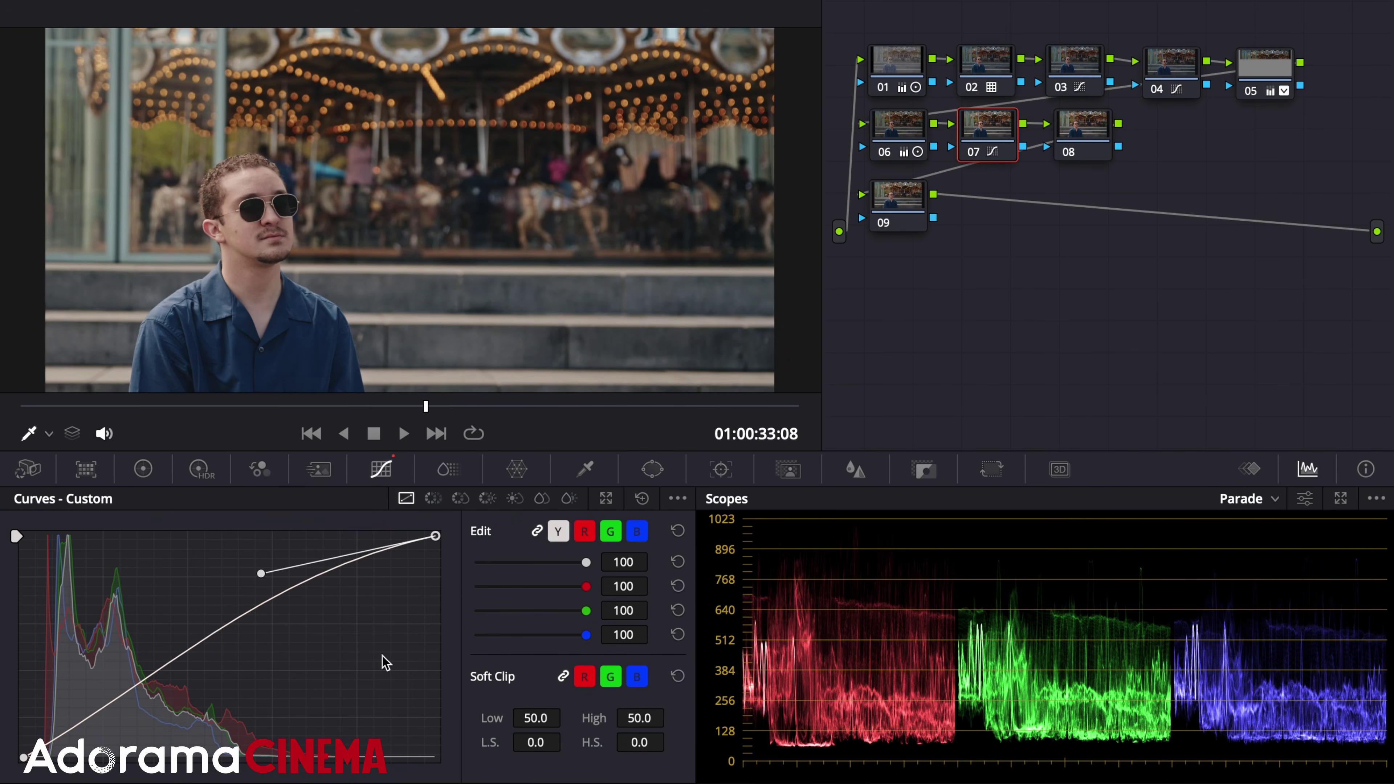
- On node 08, isolate the skin range in ColorSlice, set its Center to -1.00 and shift its Hue slightly negative
{"action": "left_click", "coordinate": [1095, 154]}
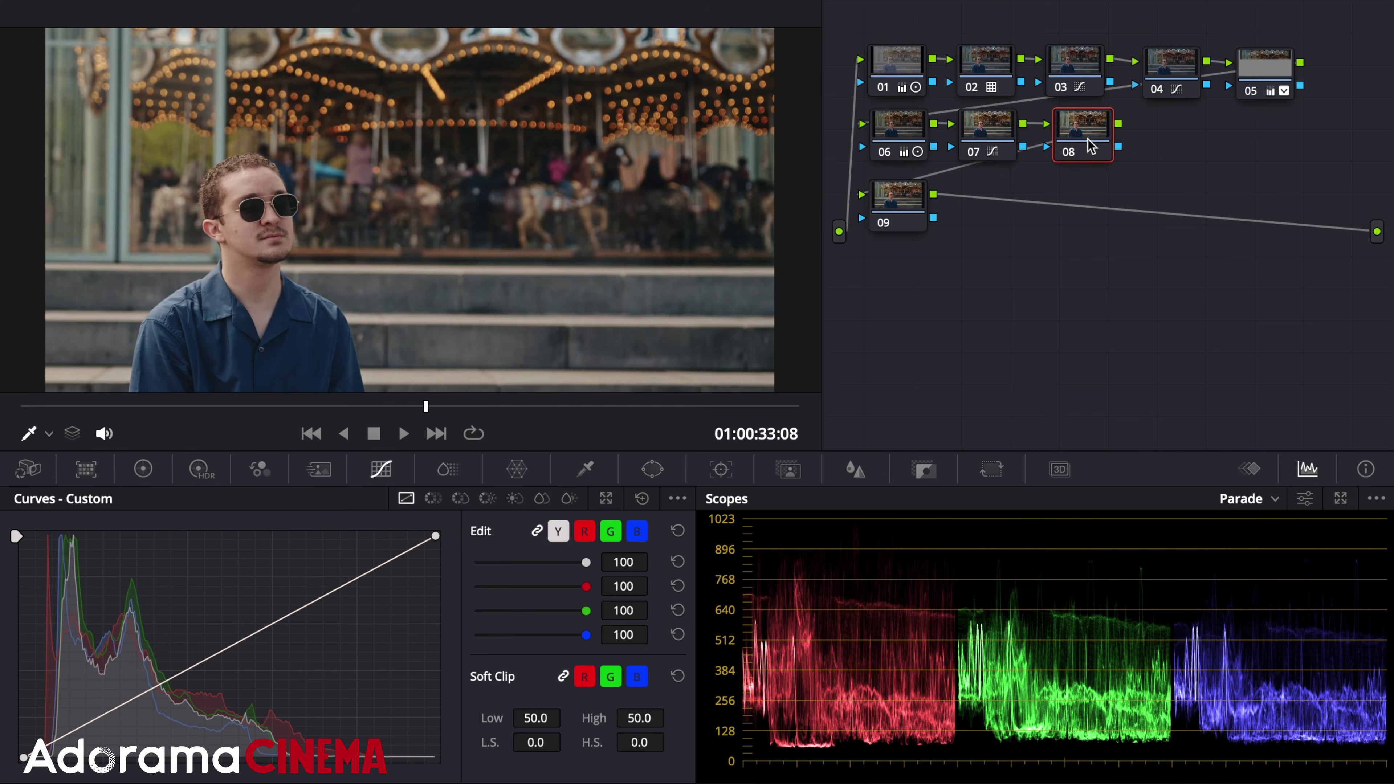
{"action": "left_click", "coordinate": [448, 469]}
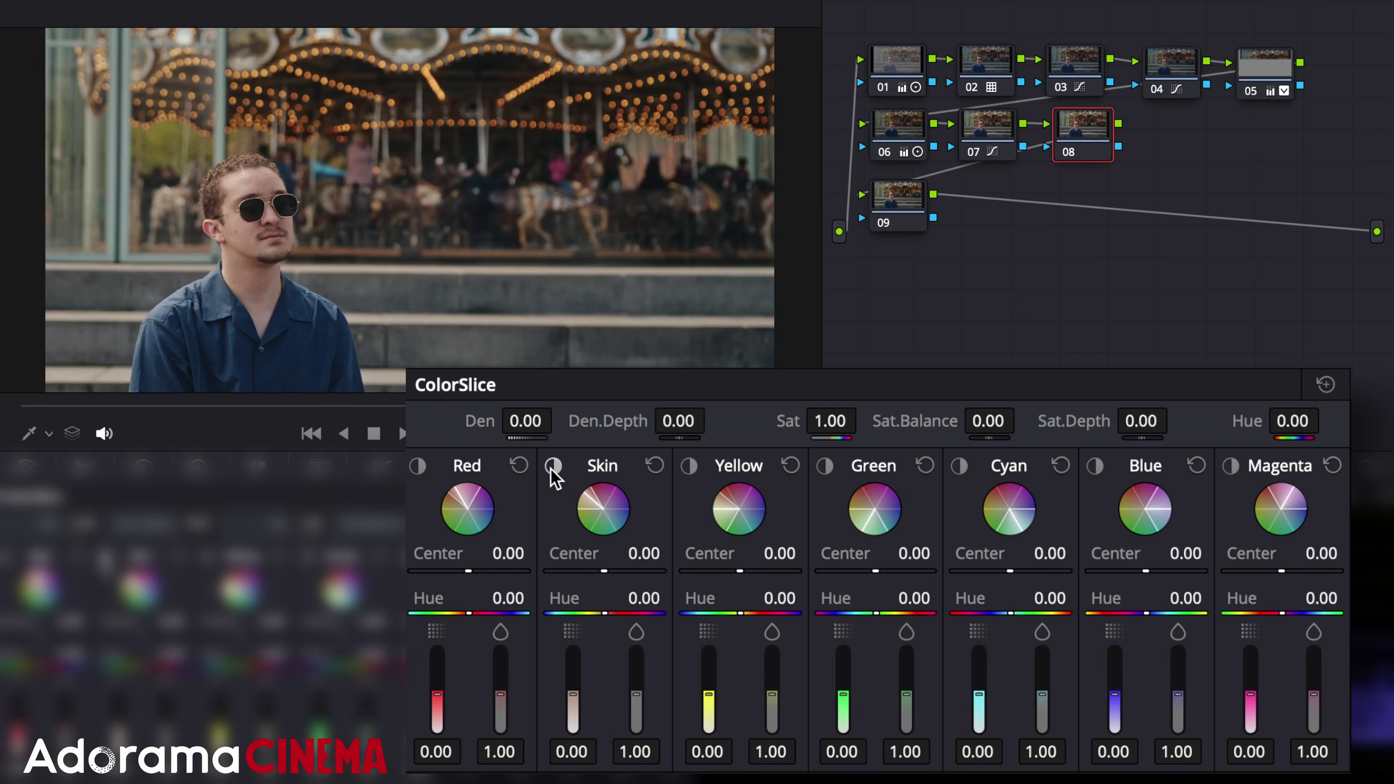
{"action": "left_click", "coordinate": [551, 468]}
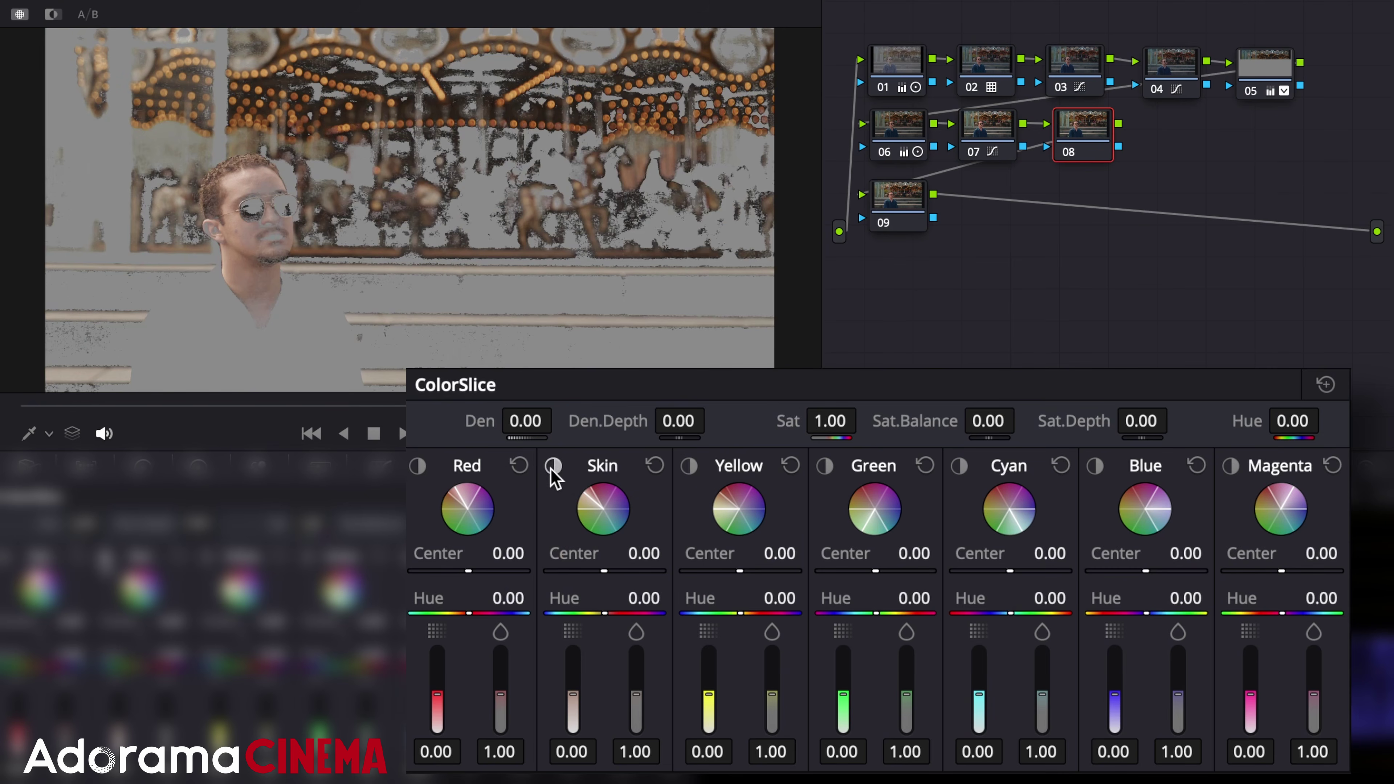
{"action": "left_click_drag", "start_coordinate": [603, 571], "coordinate": [547, 570]}
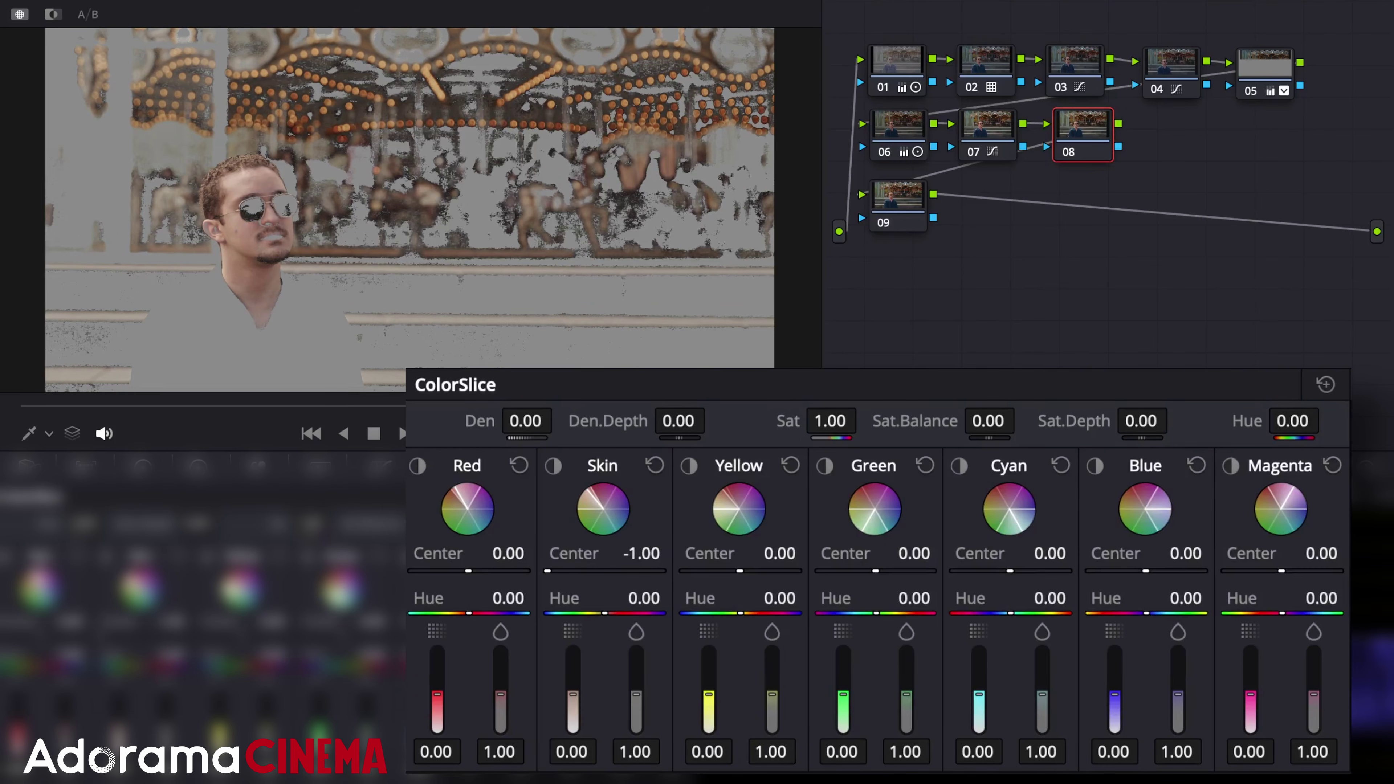
{"action": "left_click_drag", "start_coordinate": [604, 613], "coordinate": [597, 613]}
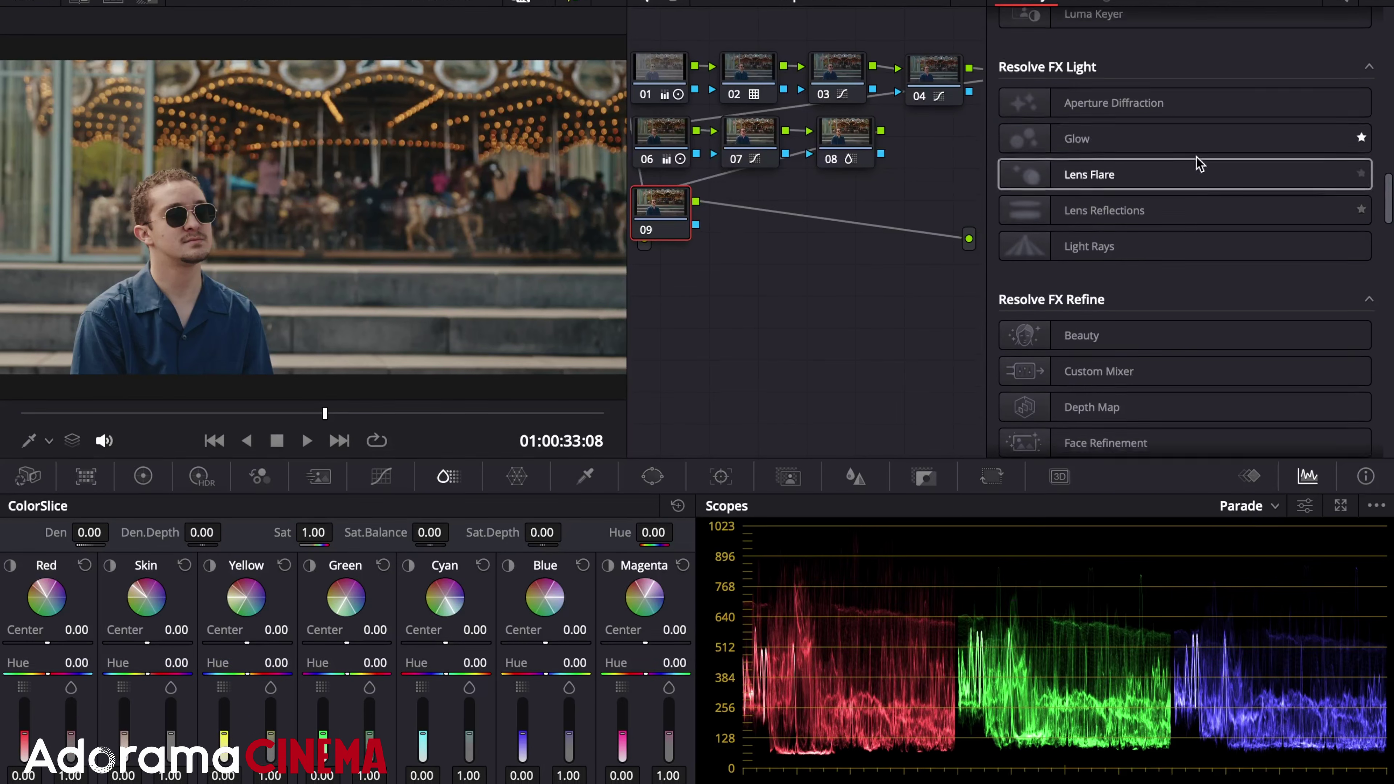
- Apply the Glow effect to node 09 and set its composite type to Softlight
{"action": "left_click_drag", "start_coordinate": [1070, 139], "coordinate": [647, 212]}
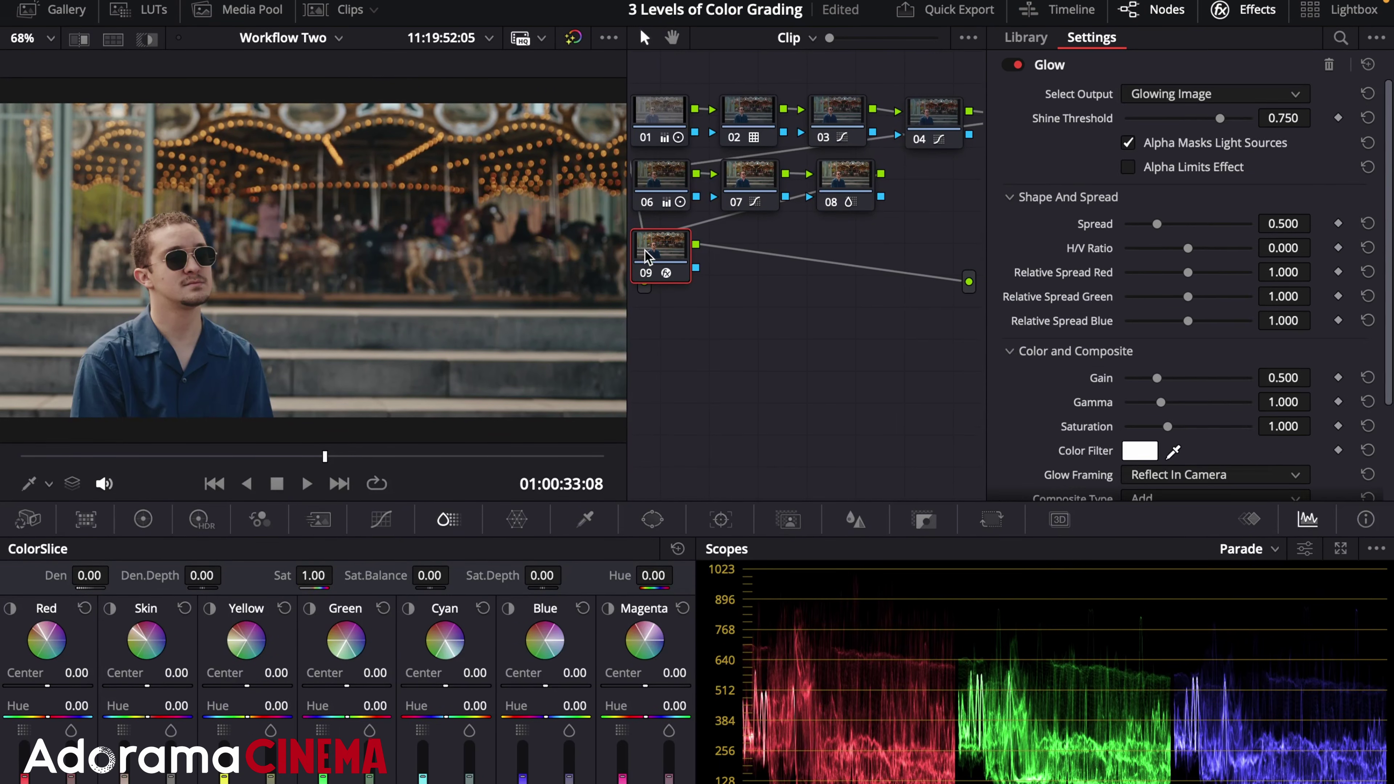
{"action": "scroll", "coordinate": [1145, 477], "scroll_direction": "down", "scroll_amount": 5}
{"action": "left_click_drag", "start_coordinate": [1146, 477], "coordinate": [1174, 478]}
{"action": "left_click", "coordinate": [1149, 359]}
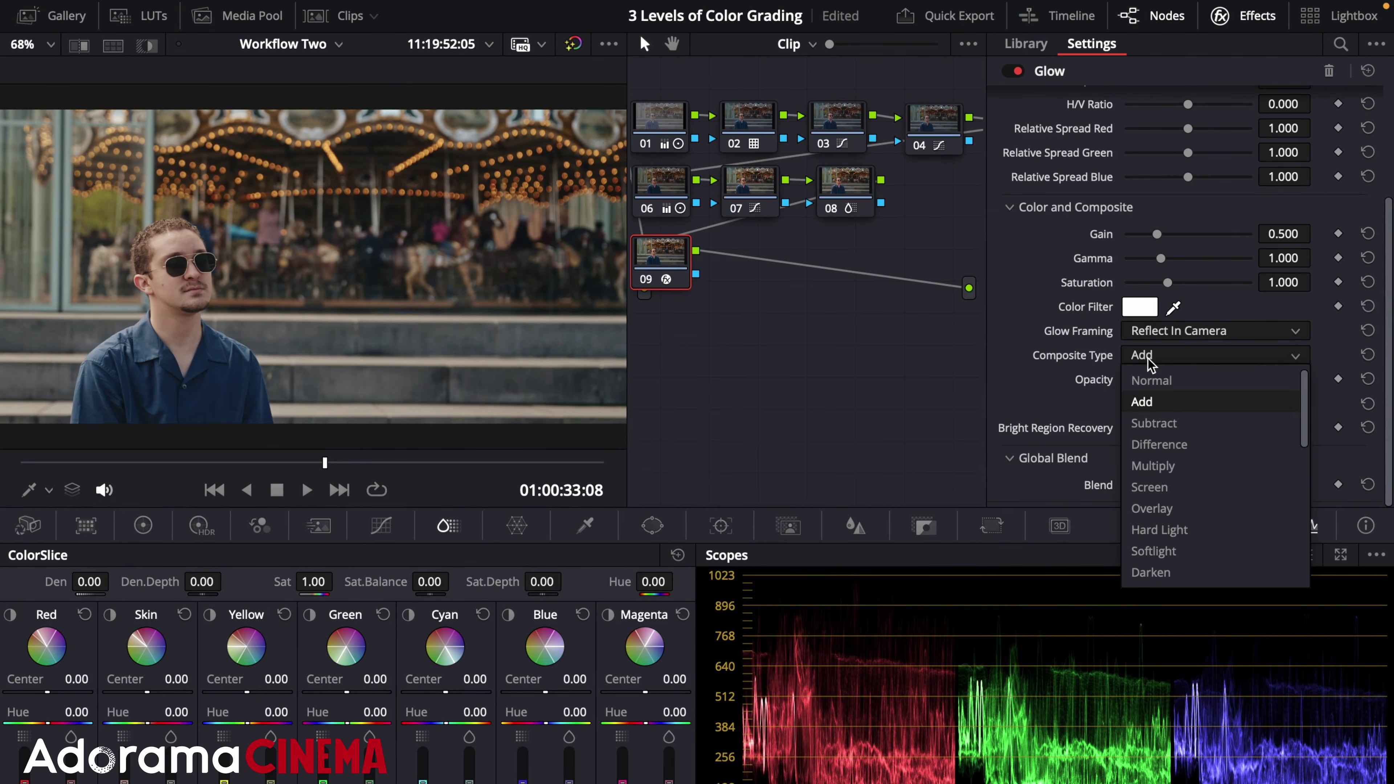
{"action": "left_click", "coordinate": [1152, 550]}
- Lower the Shine Threshold, Spread and Gain of node 09's Glow
{"action": "scroll", "coordinate": [1146, 354], "scroll_direction": "up", "scroll_amount": 3}
{"action": "left_click_drag", "start_coordinate": [1188, 125], "coordinate": [1141, 126]}
{"action": "left_click_drag", "start_coordinate": [1155, 230], "coordinate": [1135, 230]}
{"action": "left_click_drag", "start_coordinate": [1155, 384], "coordinate": [1140, 384]}
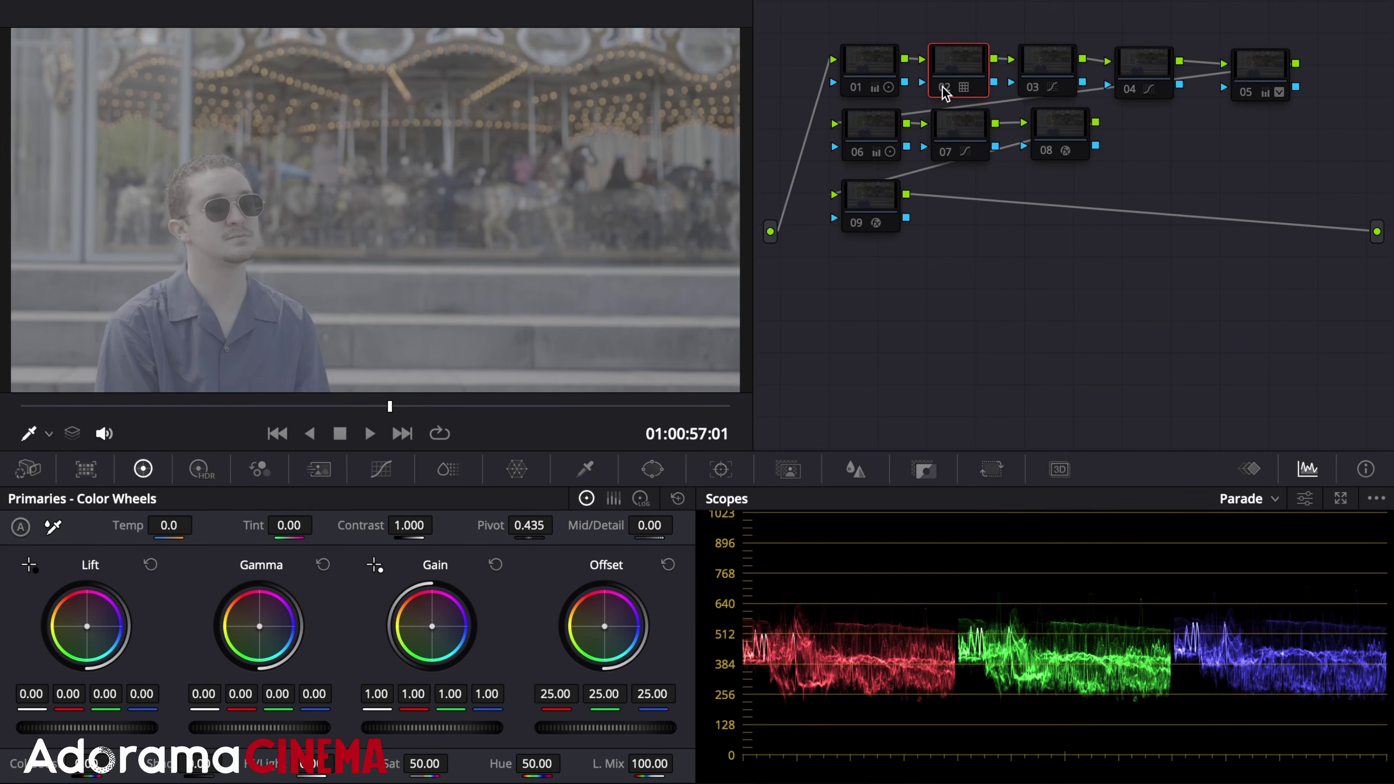
- Enable node 02 with the Tungsten A7s3 LUT, plus nodes 01 and 03, and show node 03's custom curve
{"action": "key", "text": "shift+d"}
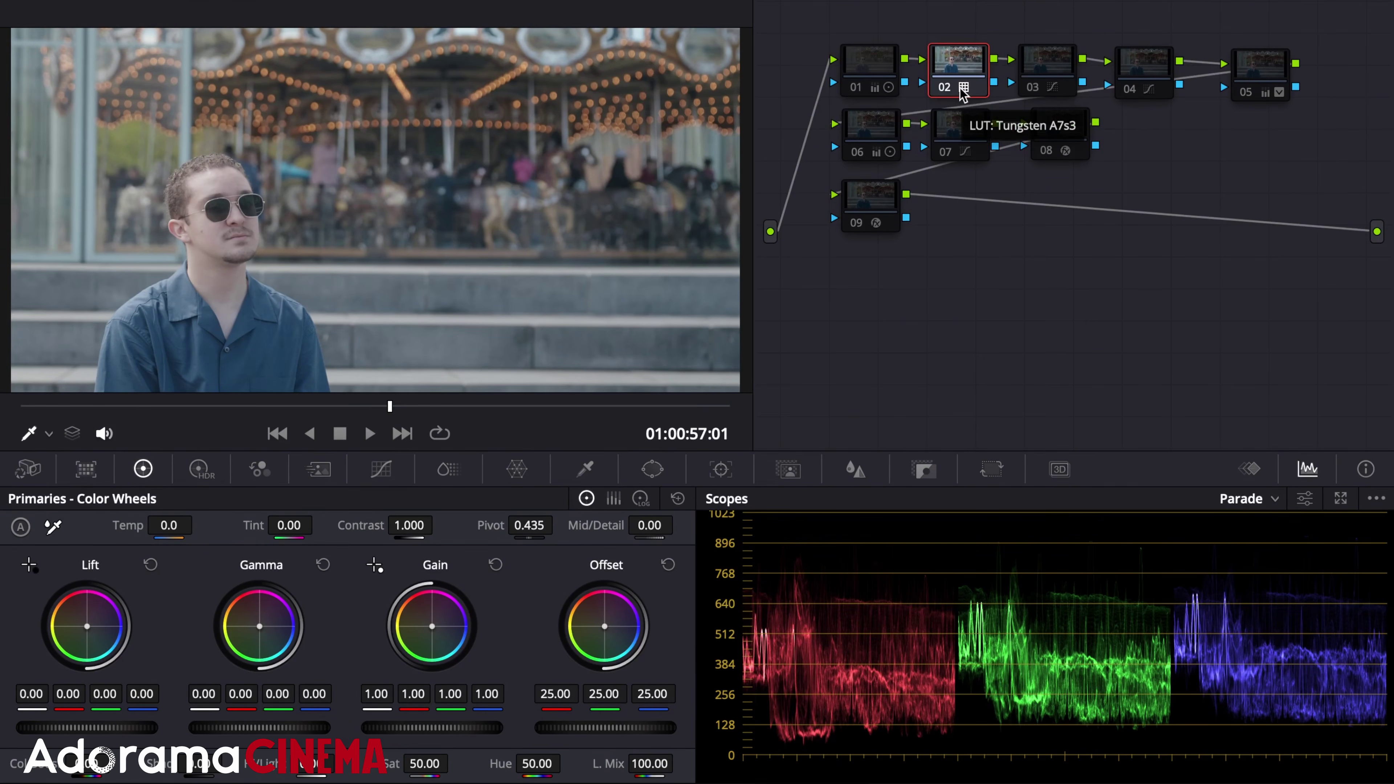
{"action": "left_click", "coordinate": [862, 92]}
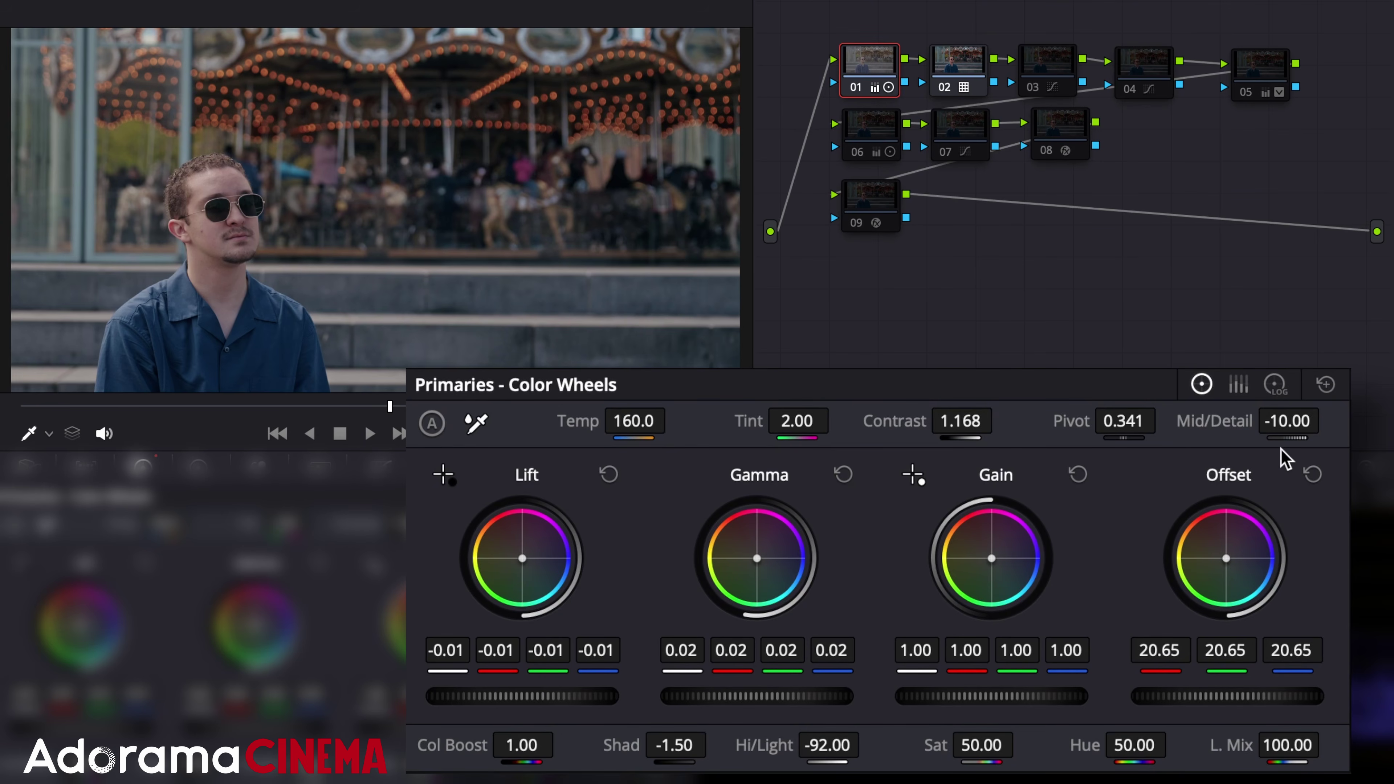
{"action": "left_click", "coordinate": [1034, 82]}
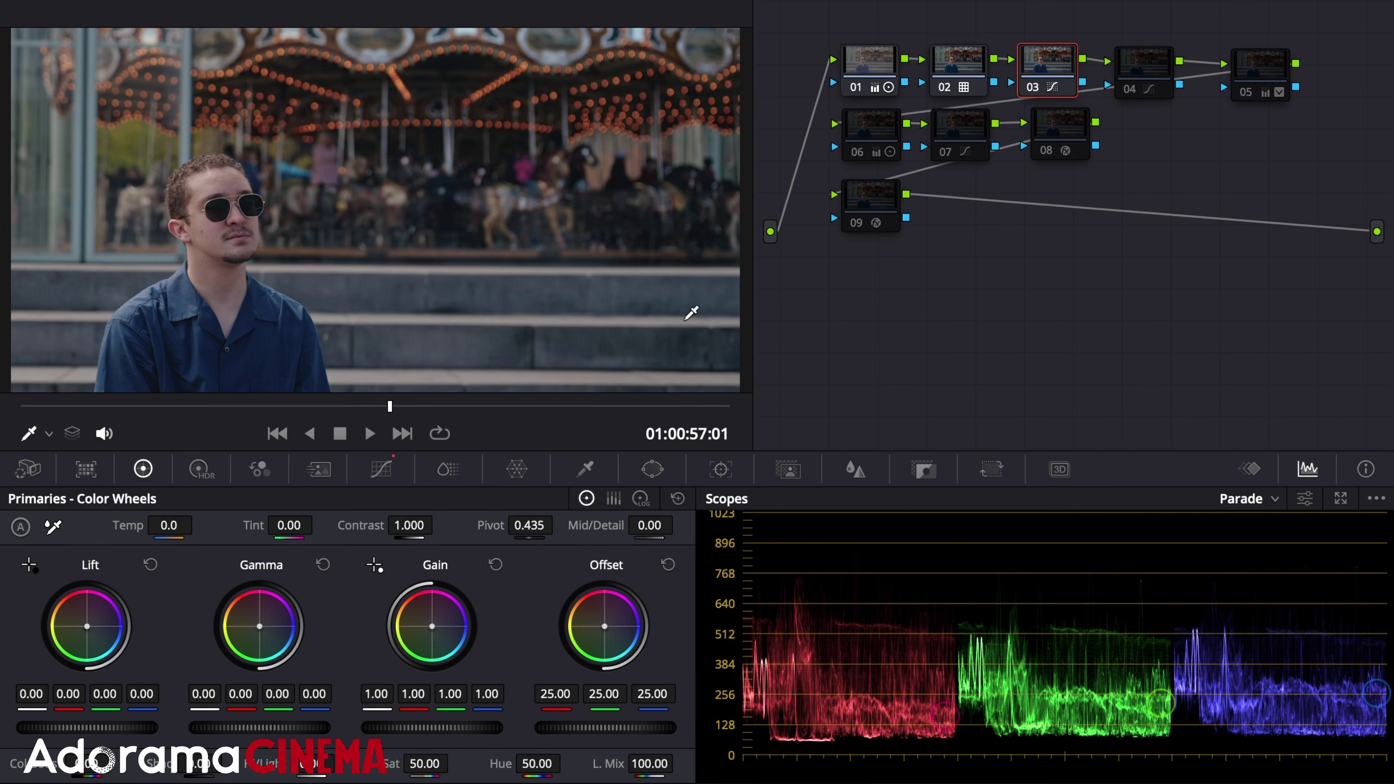
{"action": "left_click", "coordinate": [392, 470]}
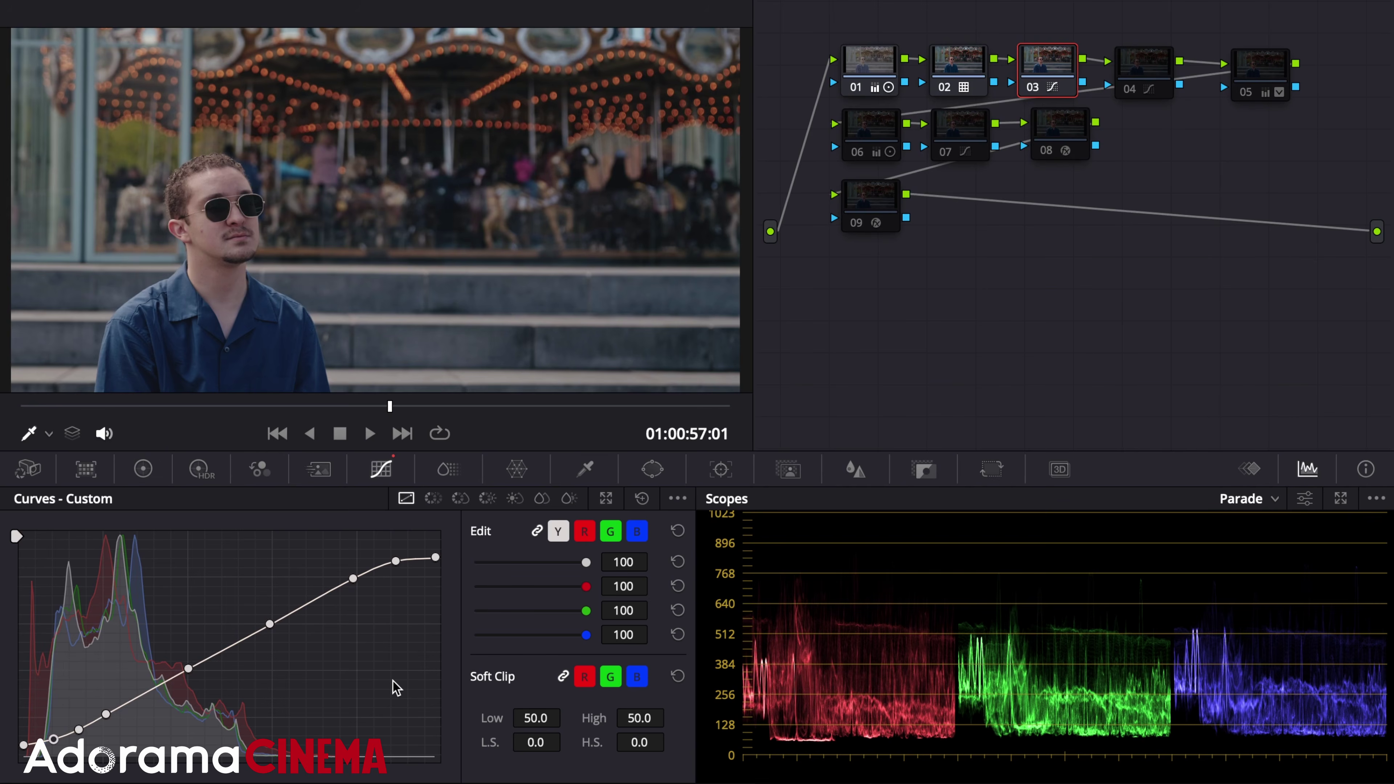
- Enable node 05 and inspect its linear window and curves
{"action": "left_click", "coordinate": [1152, 61]}
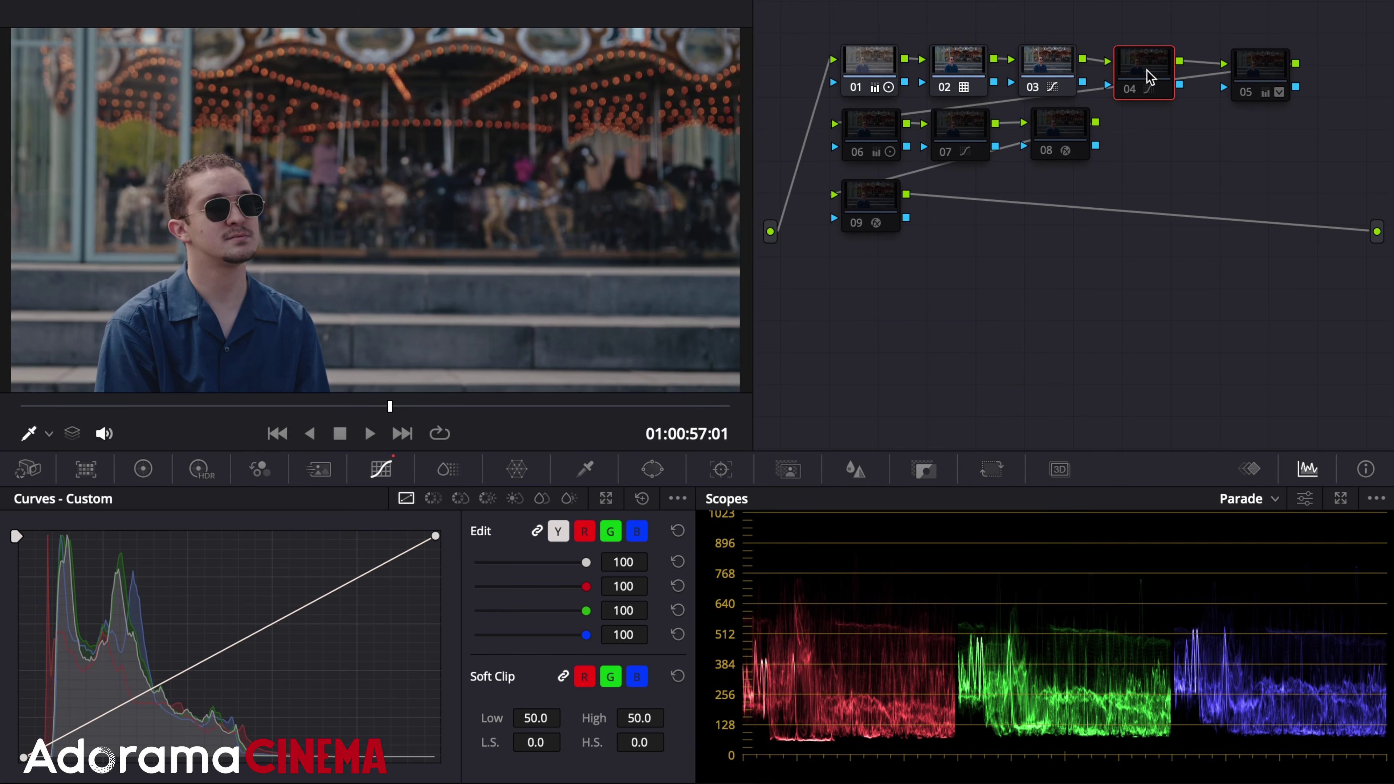
{"action": "left_click", "coordinate": [1259, 69]}
{"action": "left_click", "coordinate": [653, 469]}
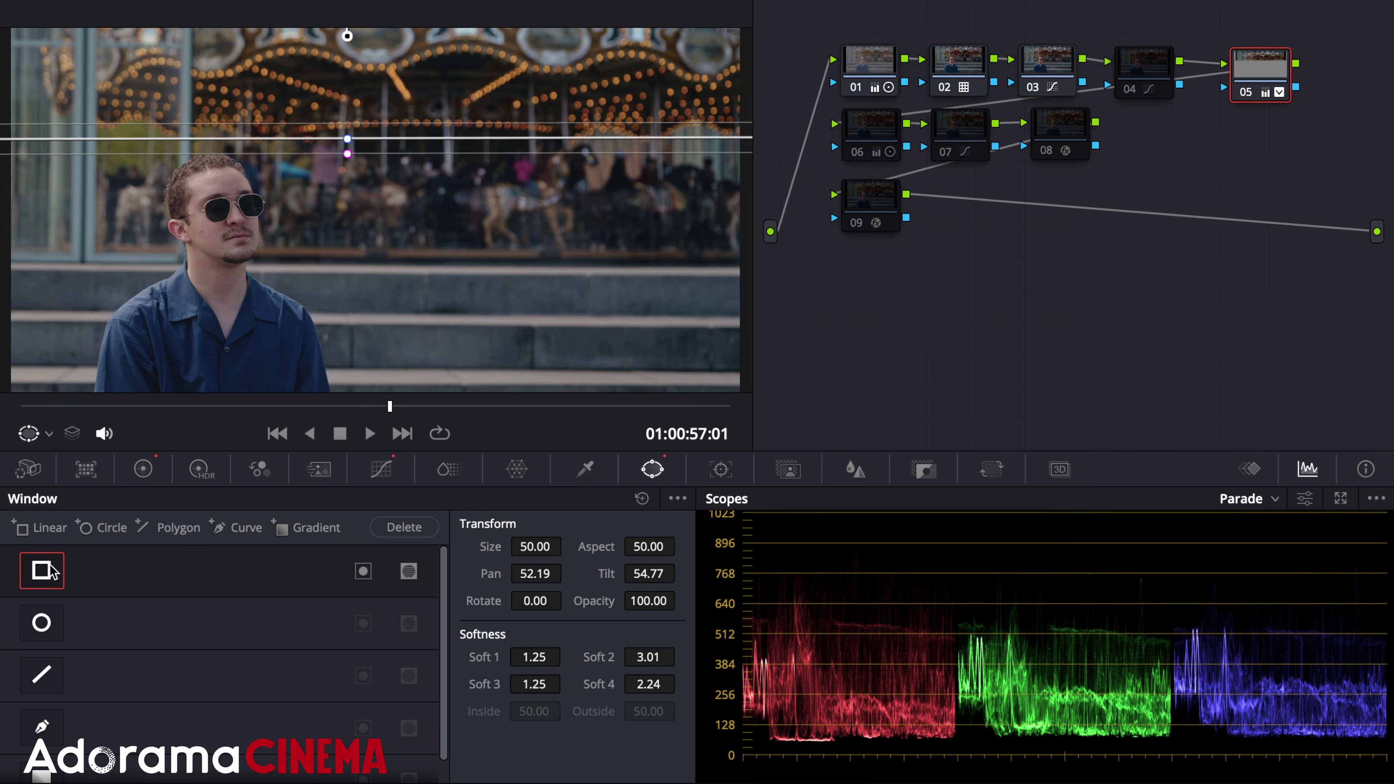
{"action": "left_click", "coordinate": [381, 469]}
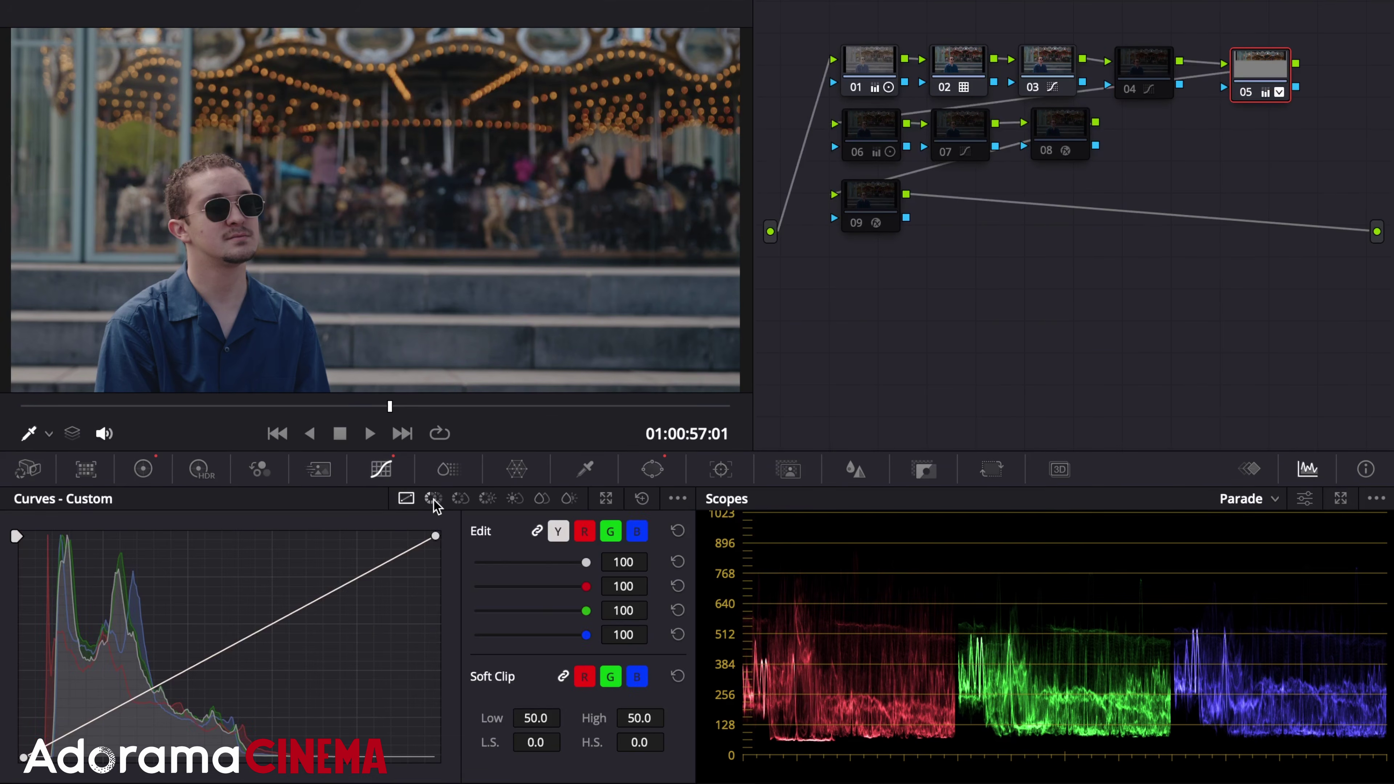
- Enable node 06 and show its primary color wheels and log wheel adjustments
{"action": "left_click", "coordinate": [144, 468]}
{"action": "left_click", "coordinate": [876, 135]}
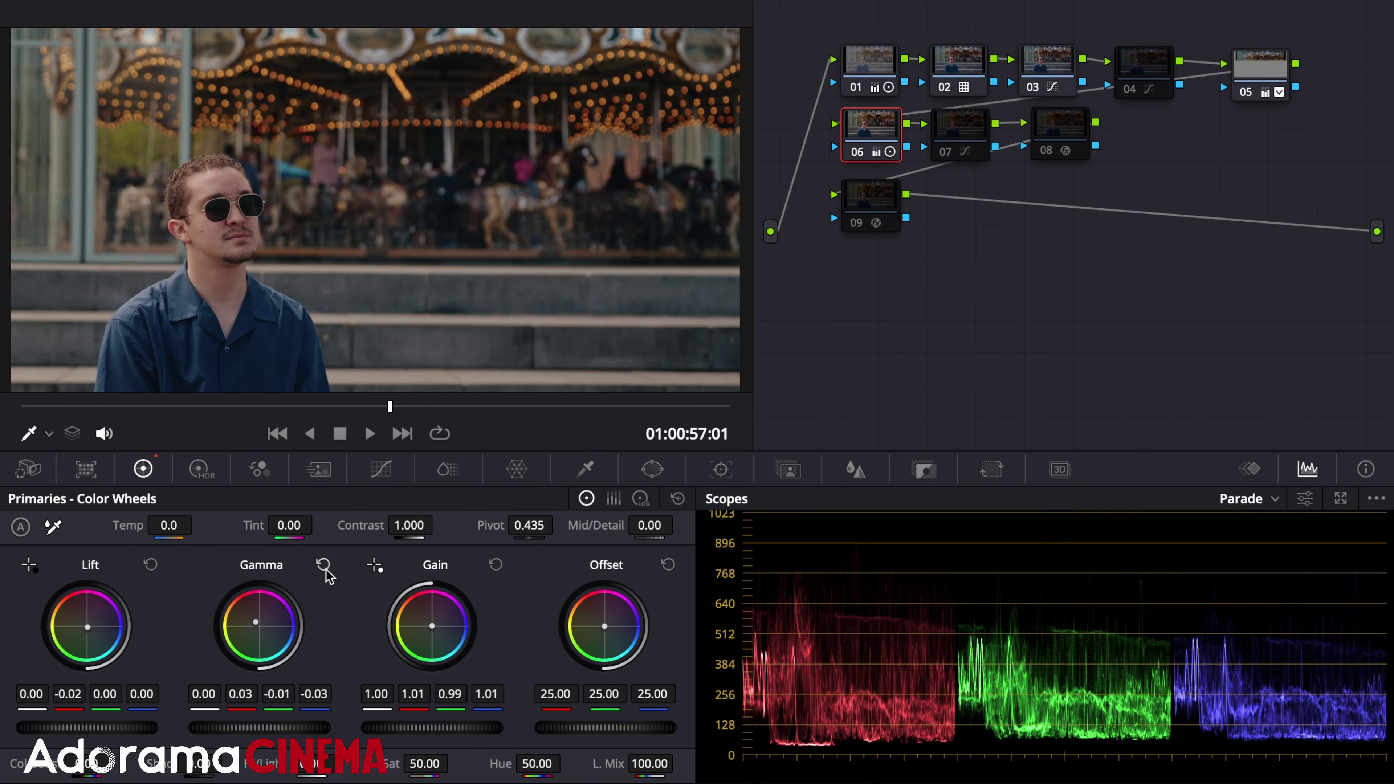
{"action": "left_click", "coordinate": [640, 498]}
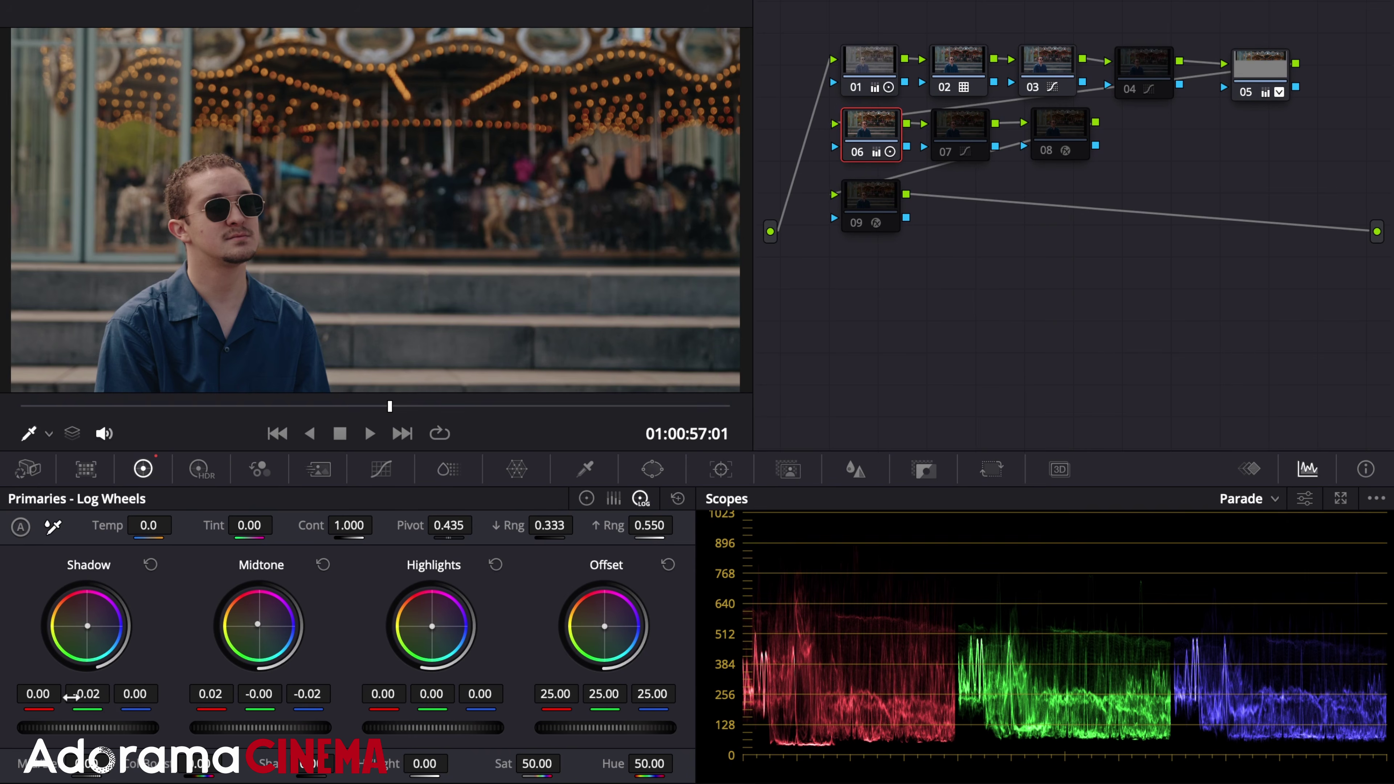
- Enable node 07 and display its custom curve with editable spline handles
{"action": "left_click", "coordinate": [586, 498]}
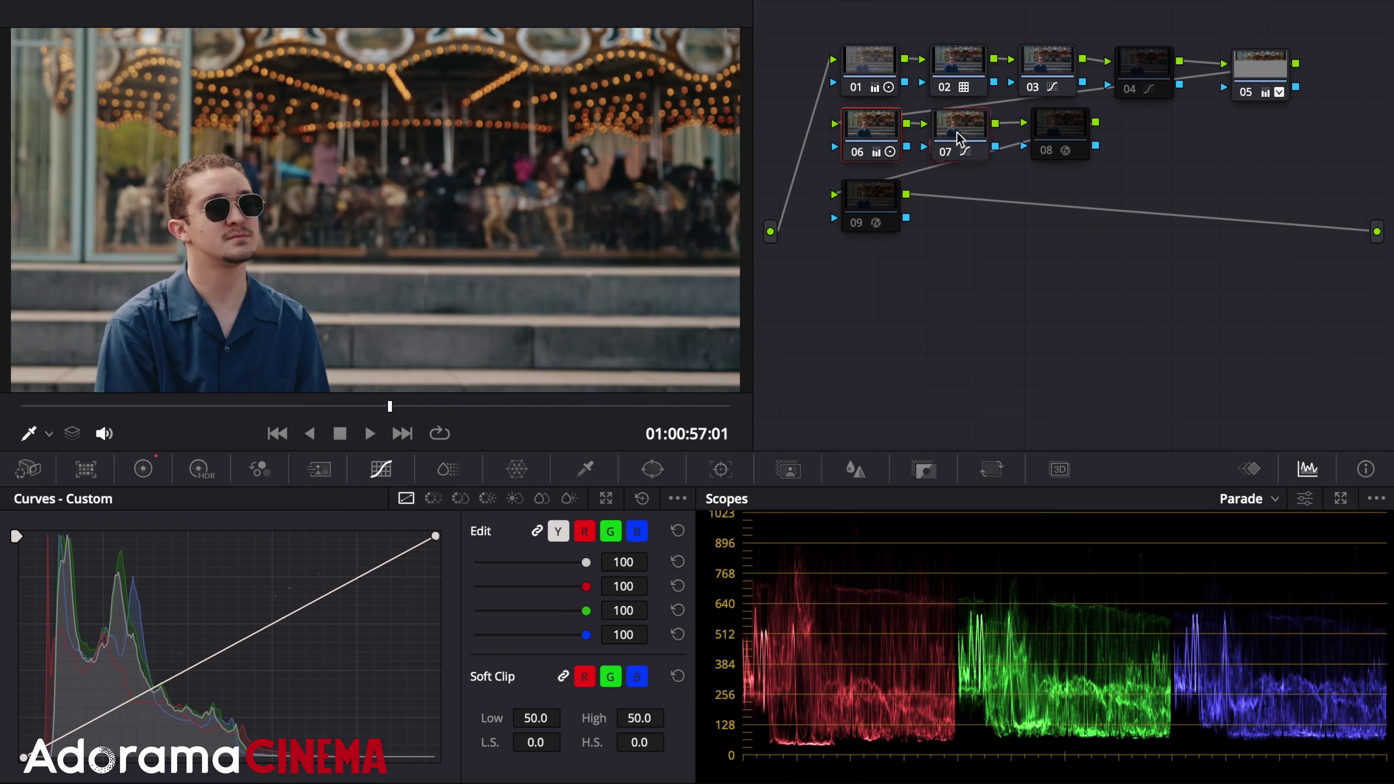
{"action": "left_click", "coordinate": [678, 498]}
{"action": "left_click", "coordinate": [719, 627]}
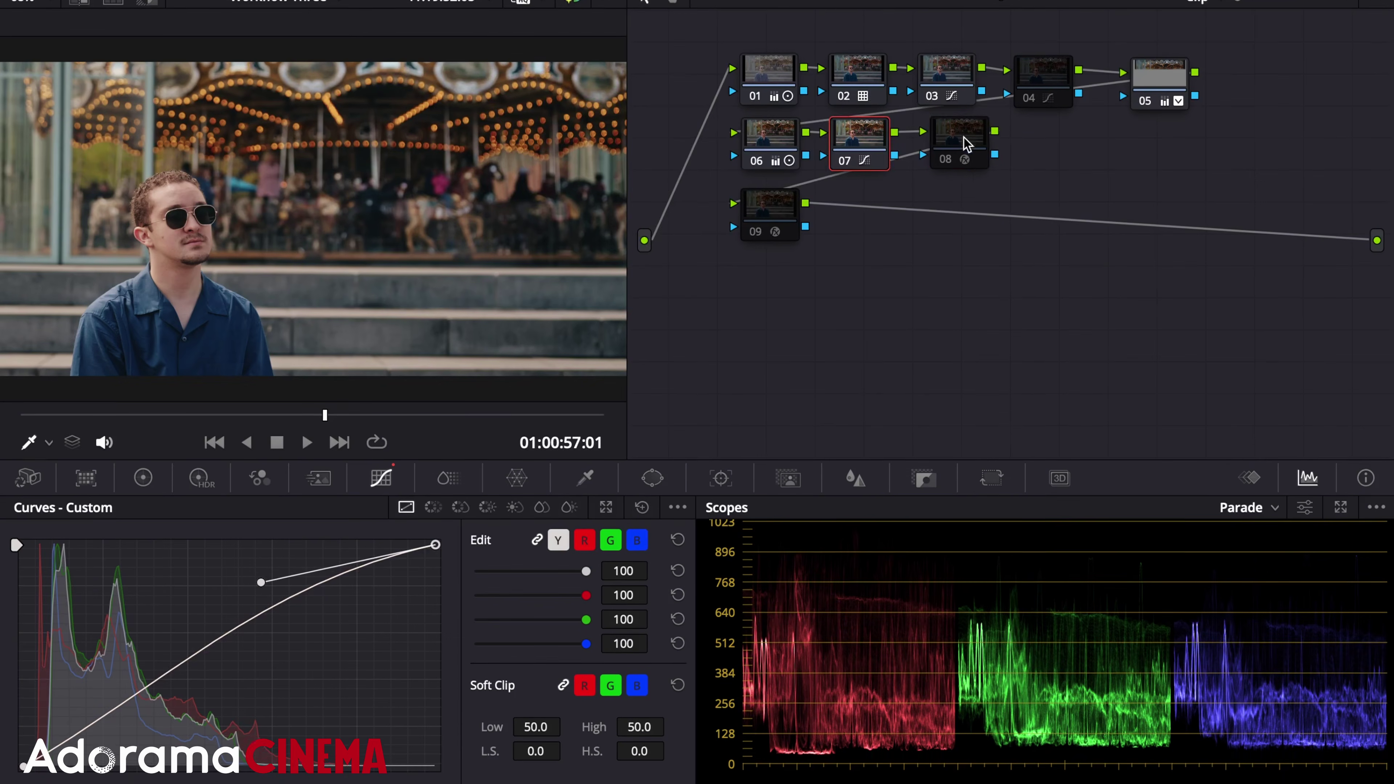
- Enable node 08 and turn on the Film emulation in its Dehancer Pro effect
{"action": "left_click", "coordinate": [1061, 129]}
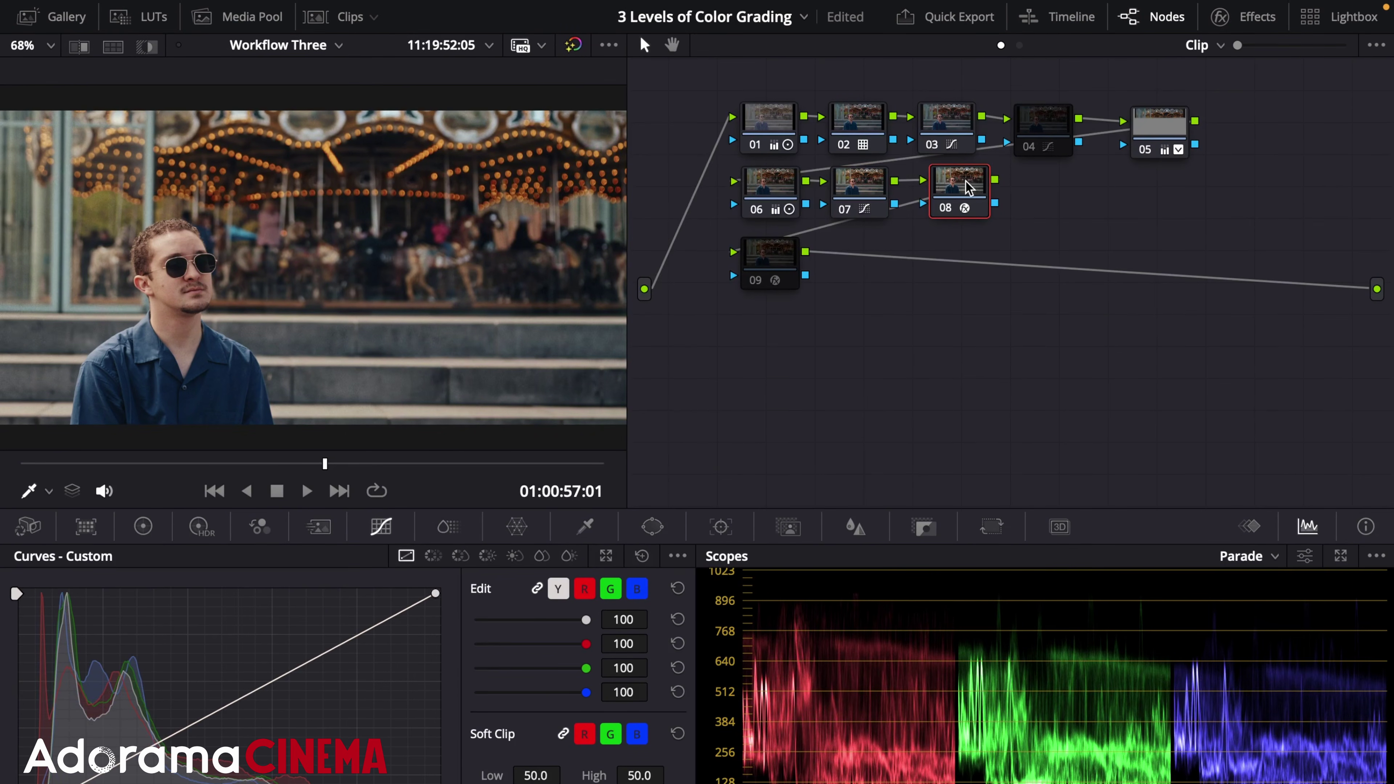
{"action": "left_click", "coordinate": [1242, 20]}
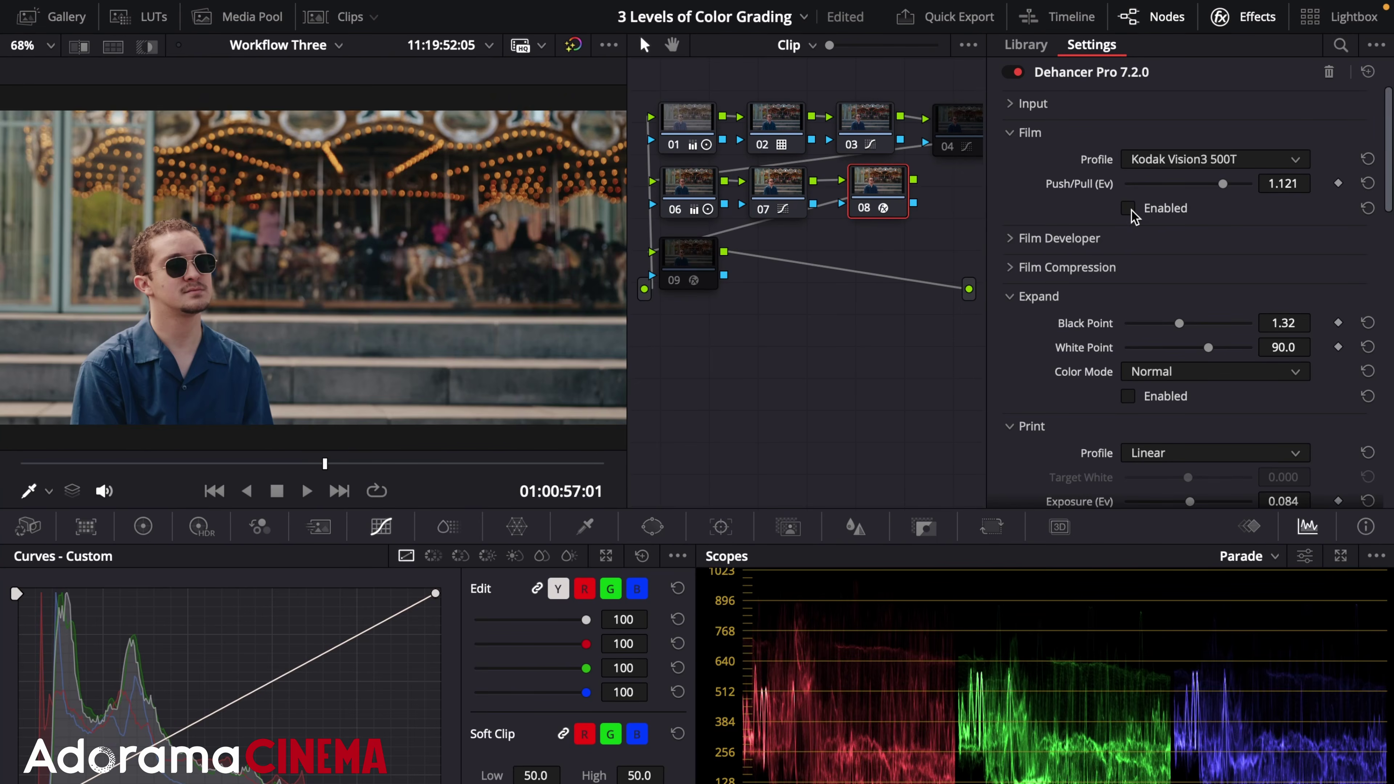
{"action": "left_click", "coordinate": [1128, 209]}
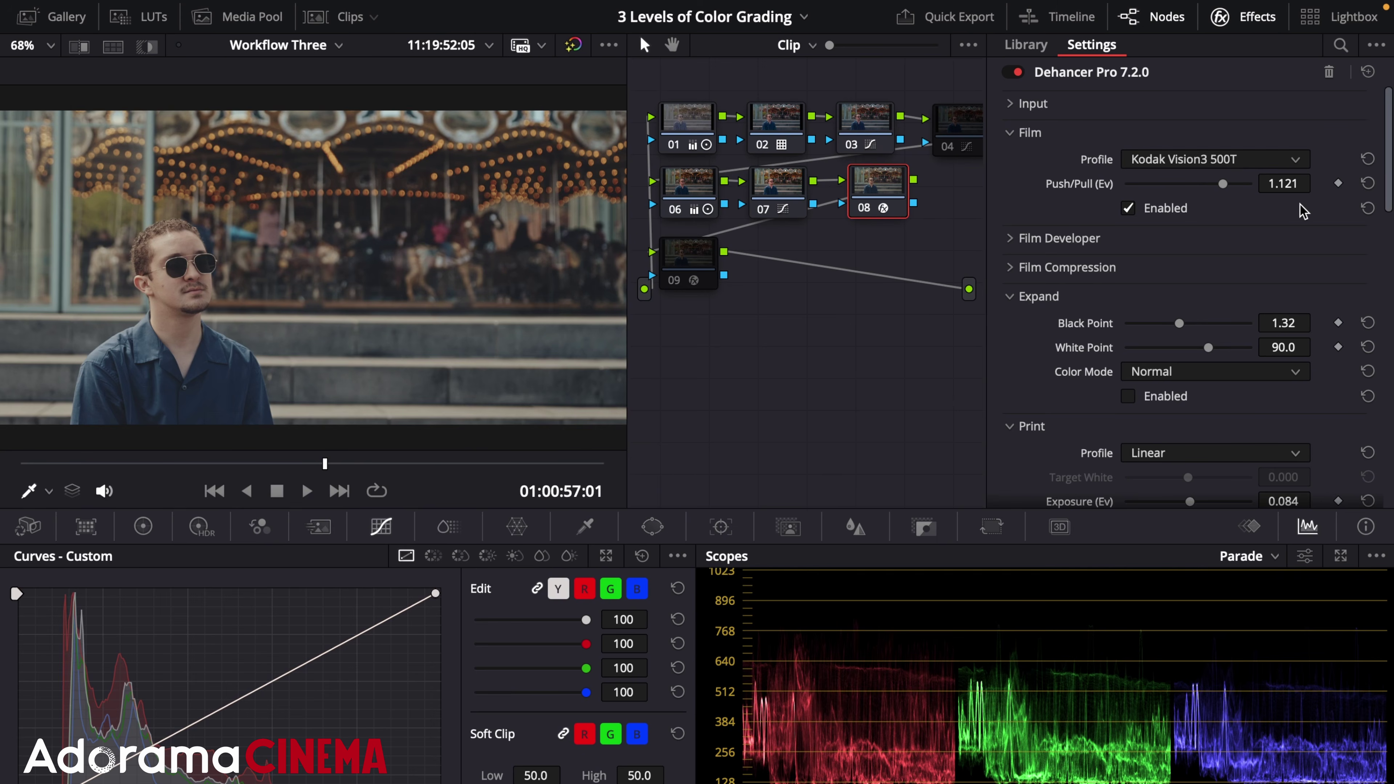
- Turn on the Print and Expand tools in node 08's Dehancer Pro effect
{"action": "scroll", "coordinate": [1256, 236], "scroll_direction": "down", "scroll_amount": 6}
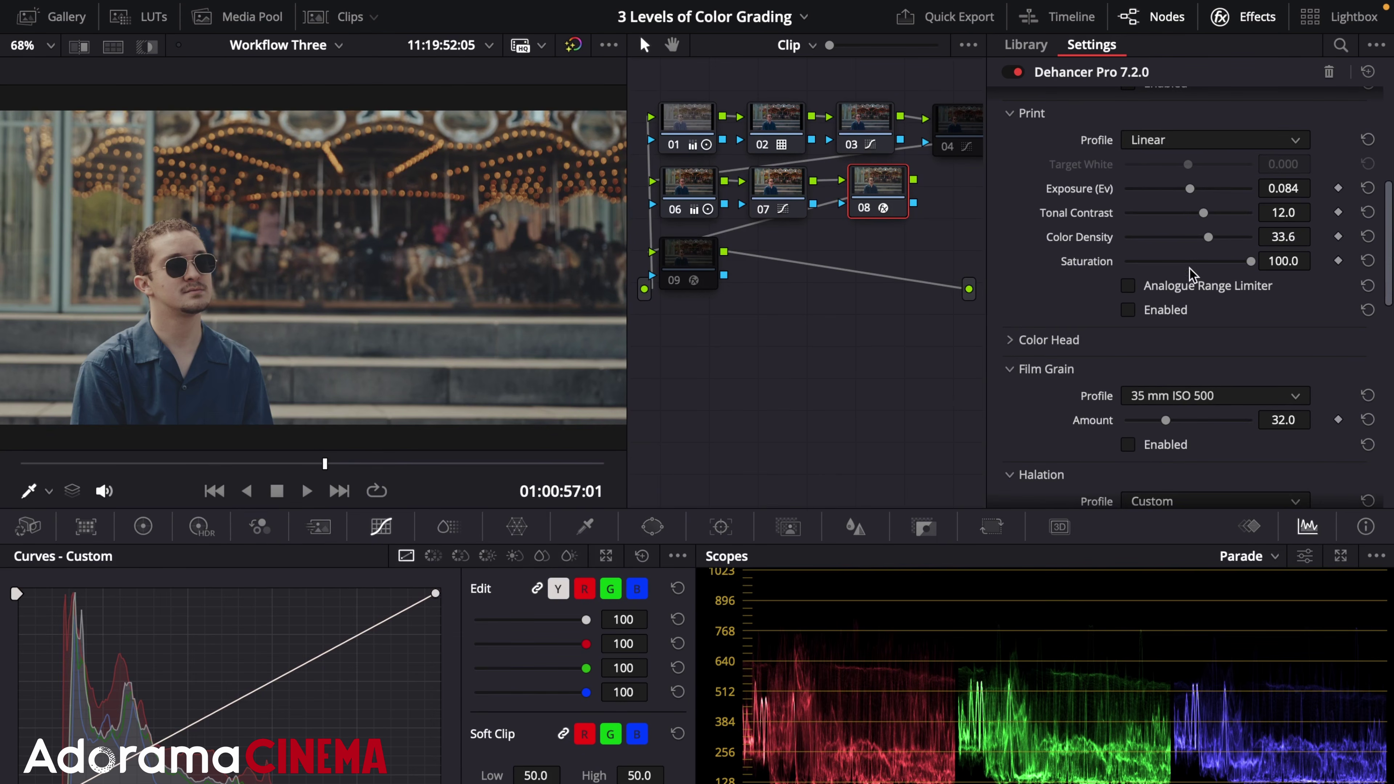
{"action": "left_click", "coordinate": [1127, 310]}
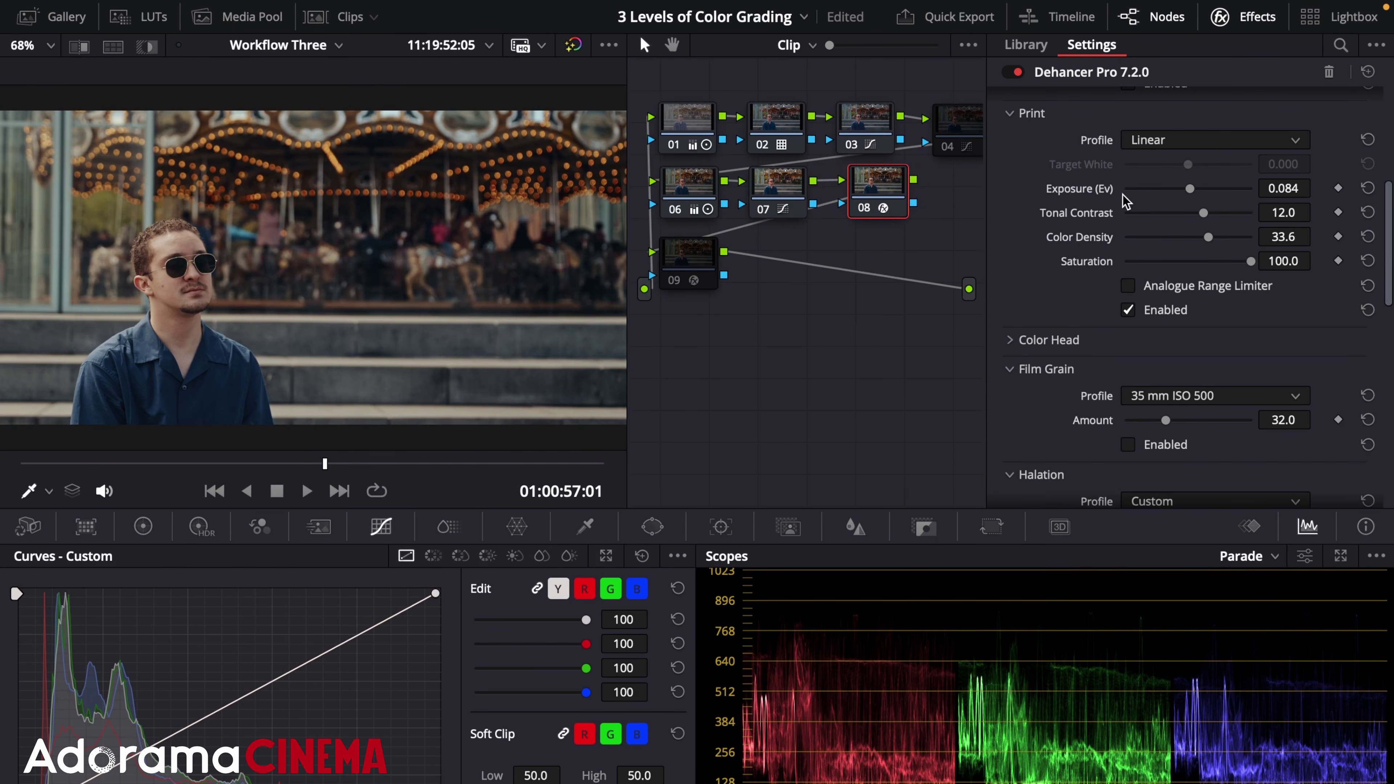
{"action": "scroll", "coordinate": [1032, 297], "scroll_direction": "up", "scroll_amount": 4}
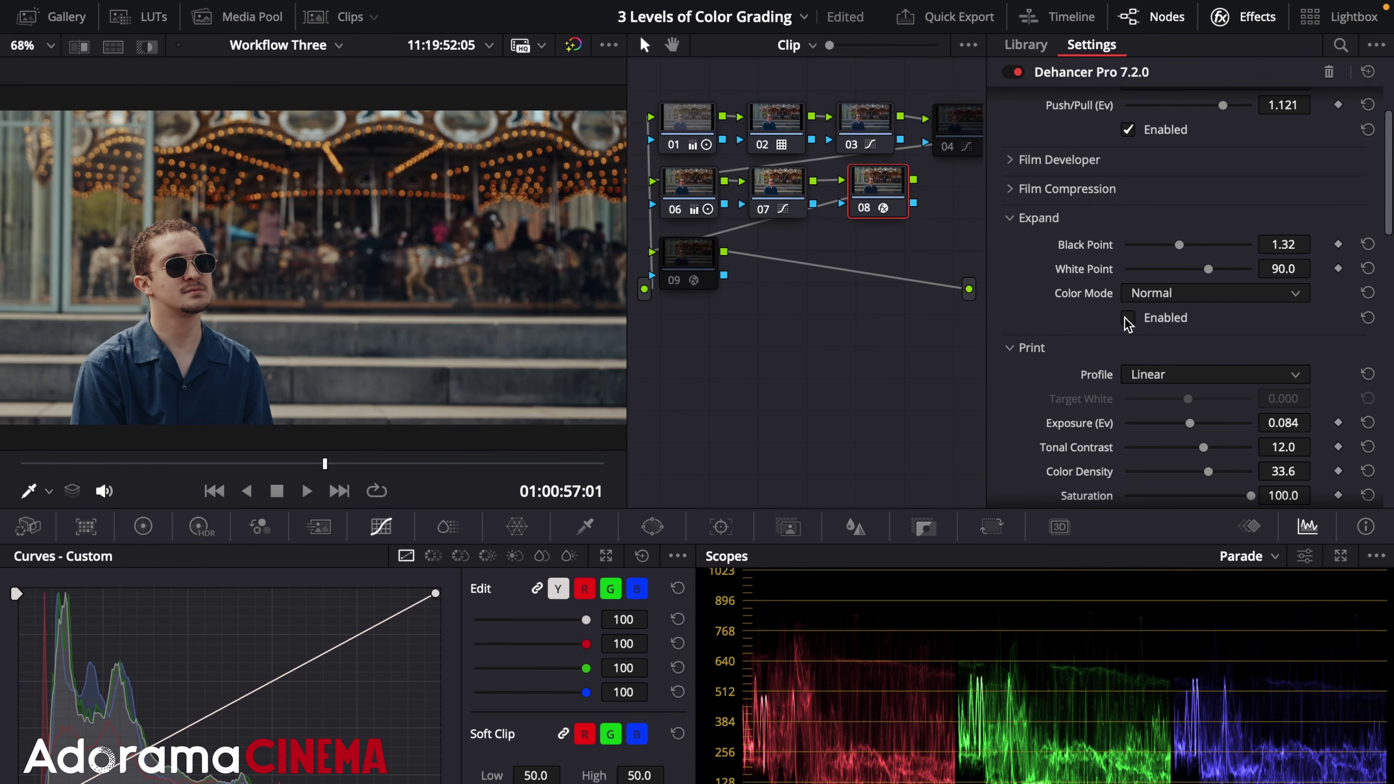
{"action": "left_click", "coordinate": [1128, 318]}
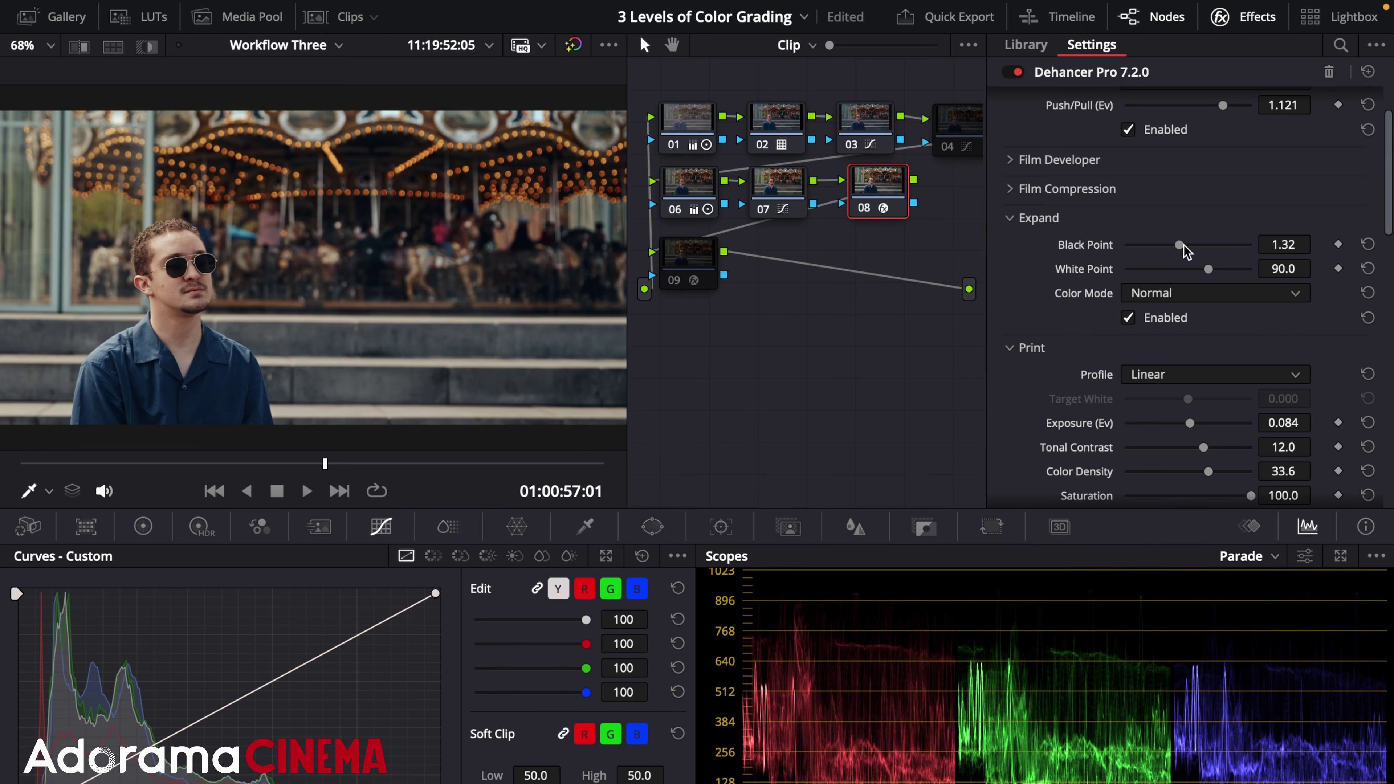
- Turn on Film Grain in Dehancer Pro and look over the available grain profiles
{"action": "scroll", "coordinate": [1185, 258], "scroll_direction": "down", "scroll_amount": 10}
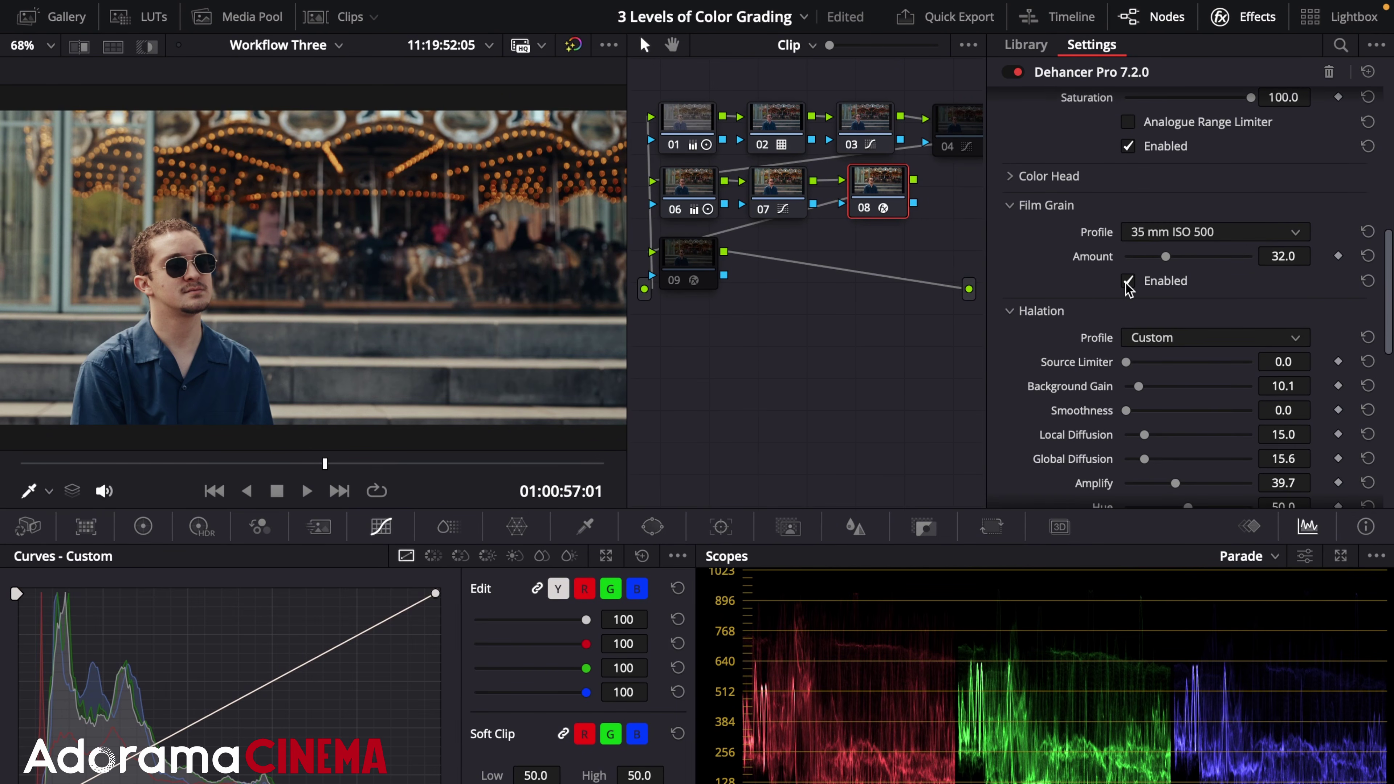
{"action": "left_click", "coordinate": [1197, 237]}
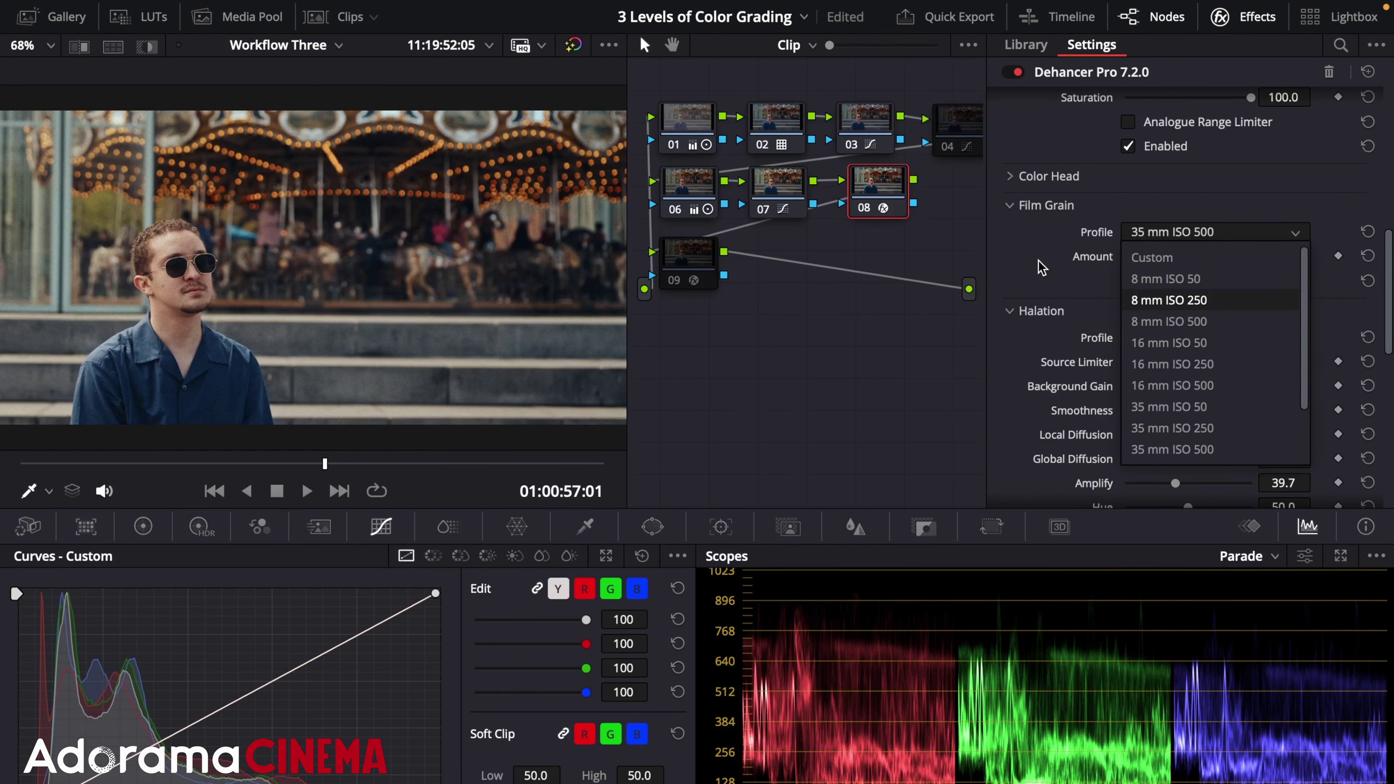
{"action": "left_click", "coordinate": [1089, 272]}
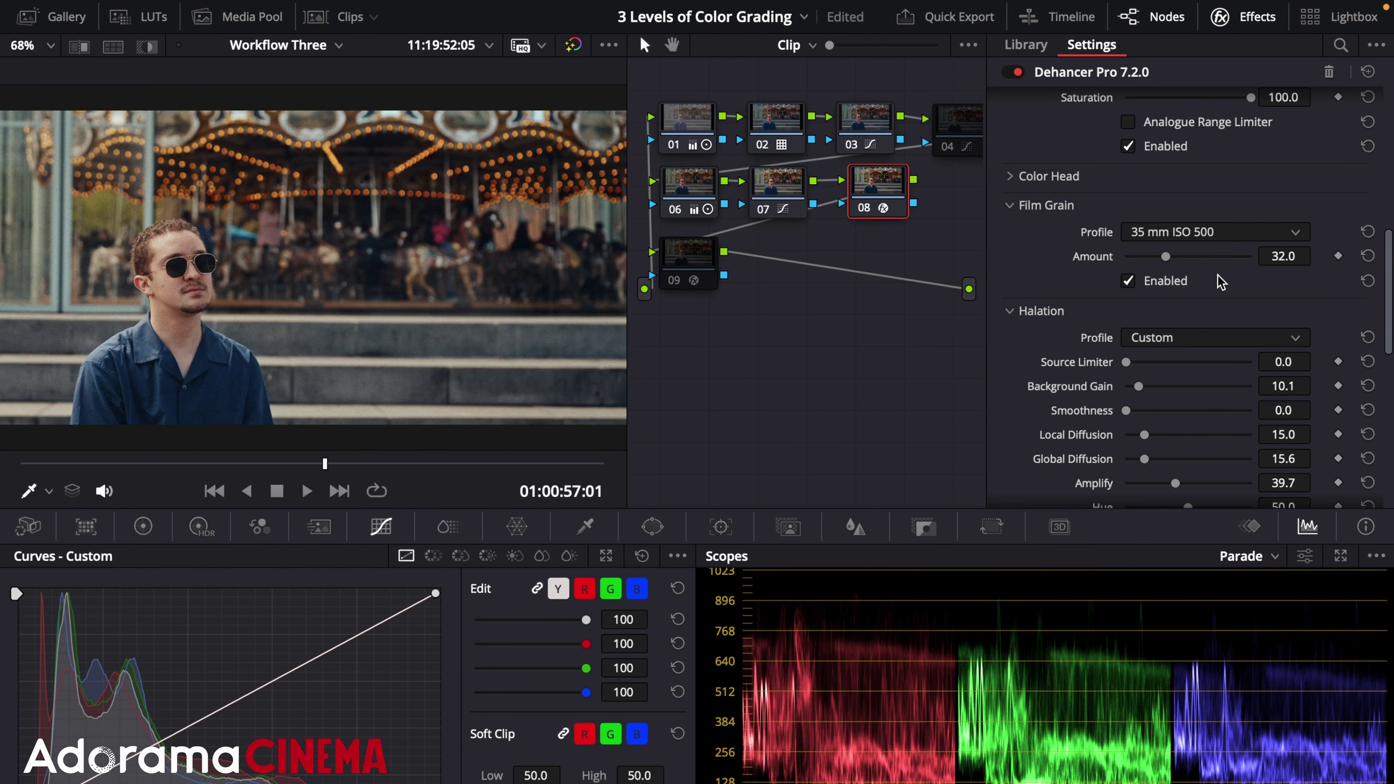
- Turn on Halation in Dehancer Pro and look over its profile options
{"action": "scroll", "coordinate": [1191, 280], "scroll_direction": "down", "scroll_amount": 5}
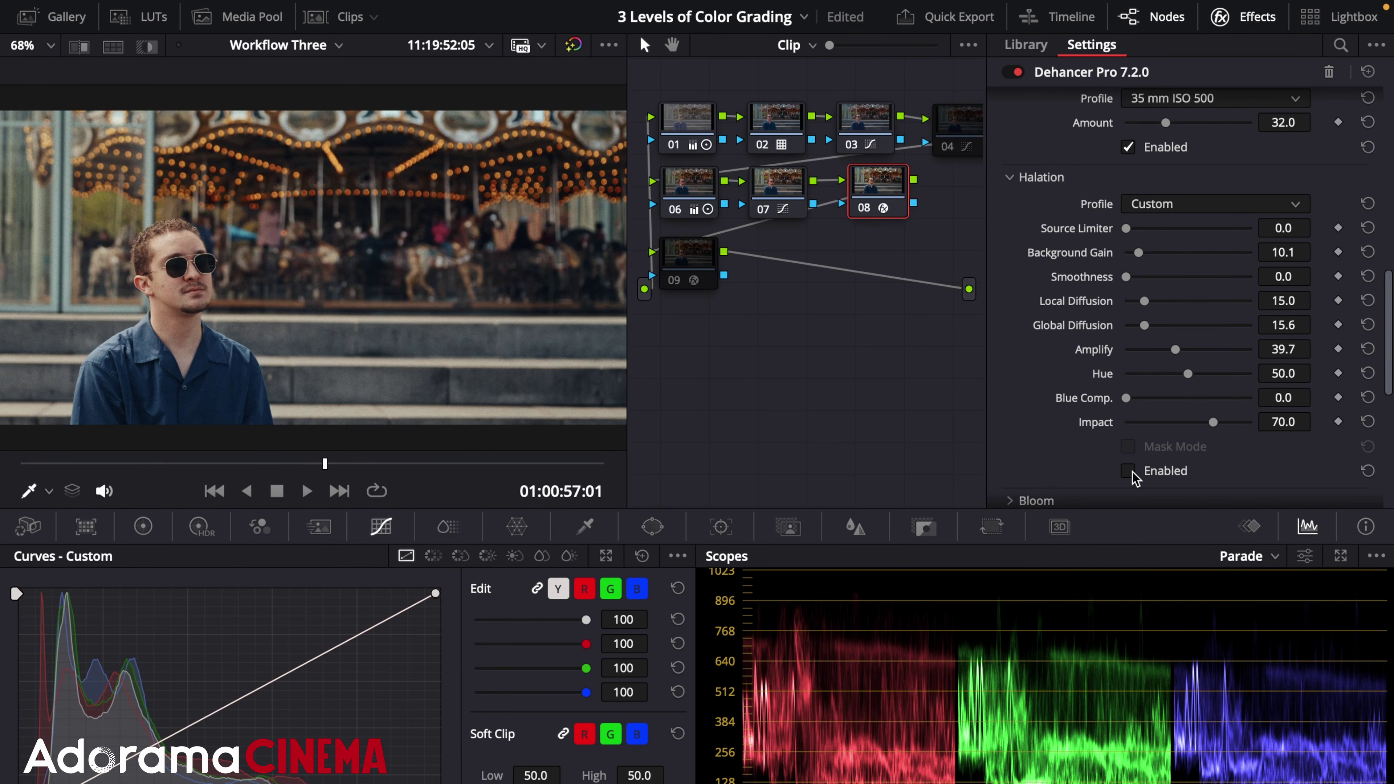
{"action": "left_click", "coordinate": [1213, 202]}
{"action": "left_click", "coordinate": [1210, 213]}
{"action": "scroll", "coordinate": [1041, 375], "scroll_direction": "down", "scroll_amount": 14}
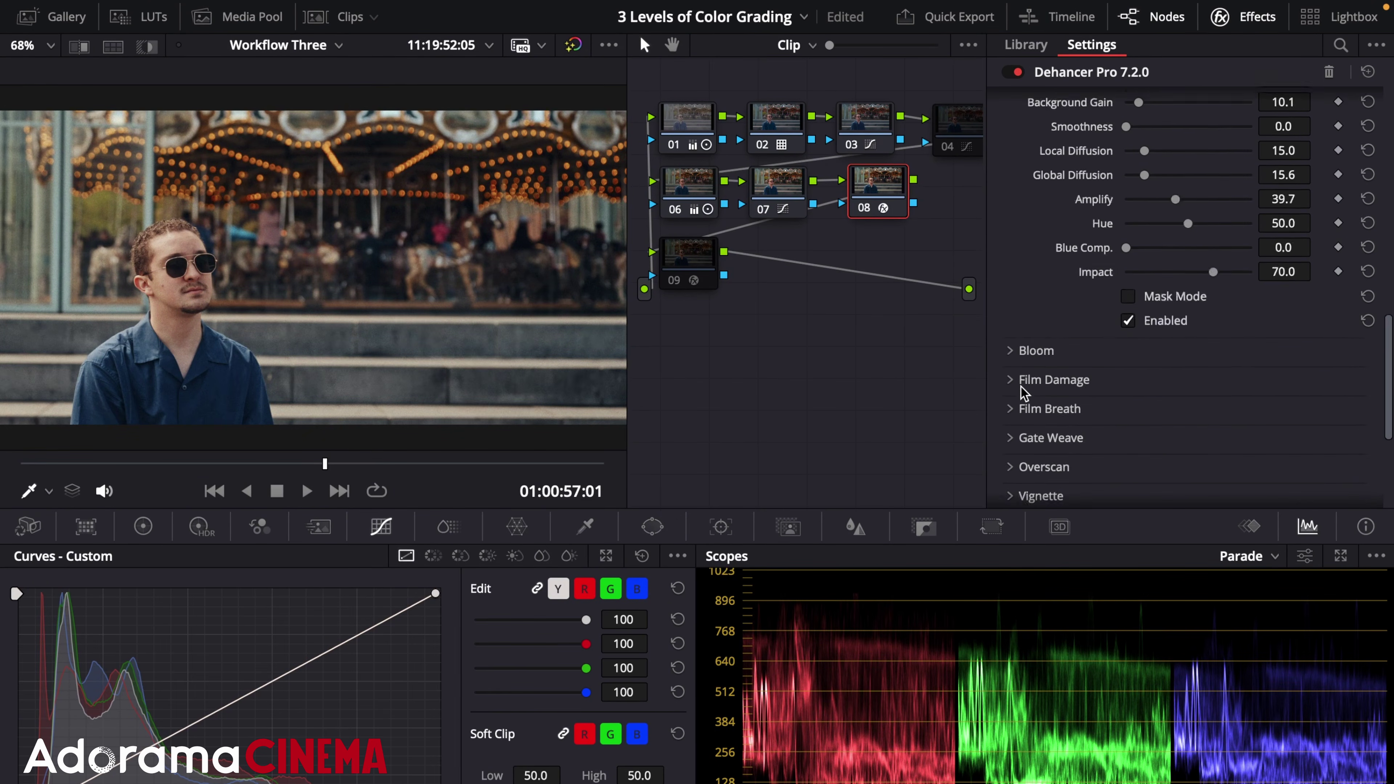
- Examine Dehancer Pro's remaining tools, briefly expanding and collapsing Bloom and Film Damage
{"action": "left_click", "coordinate": [1022, 387]}
{"action": "left_click", "coordinate": [1071, 126]}
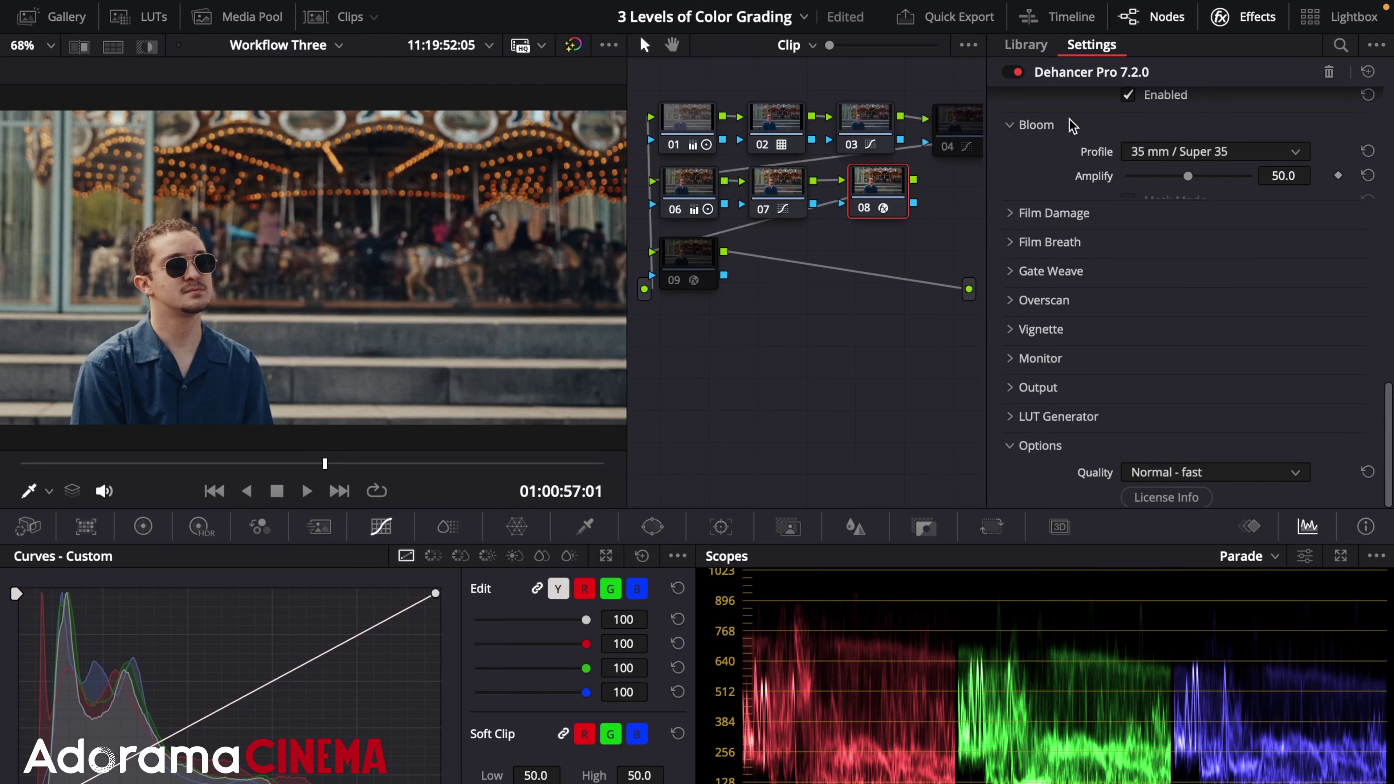
{"action": "left_click", "coordinate": [1071, 126]}
{"action": "left_click", "coordinate": [1079, 157]}
{"action": "left_click", "coordinate": [1078, 158]}
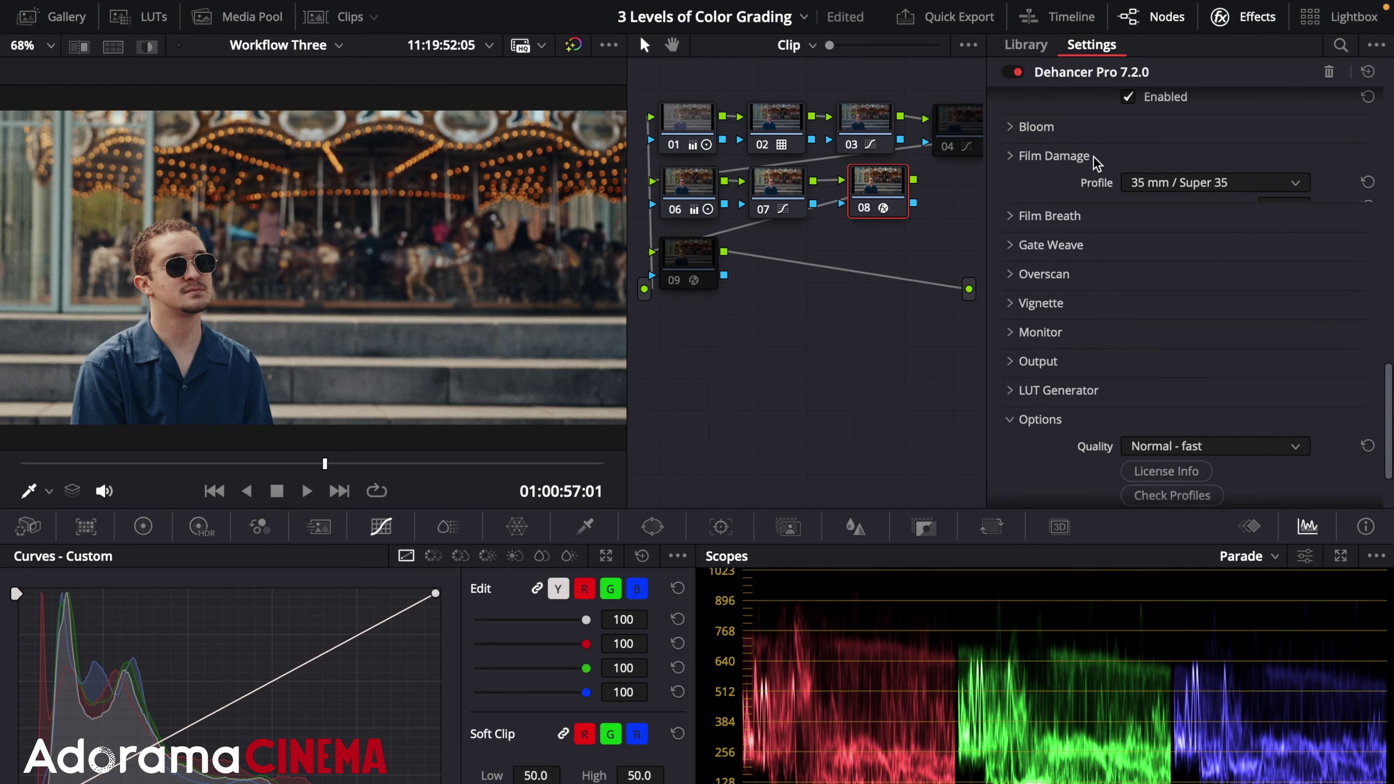
{"action": "left_click", "coordinate": [1117, 187]}
{"action": "left_click", "coordinate": [1119, 190]}
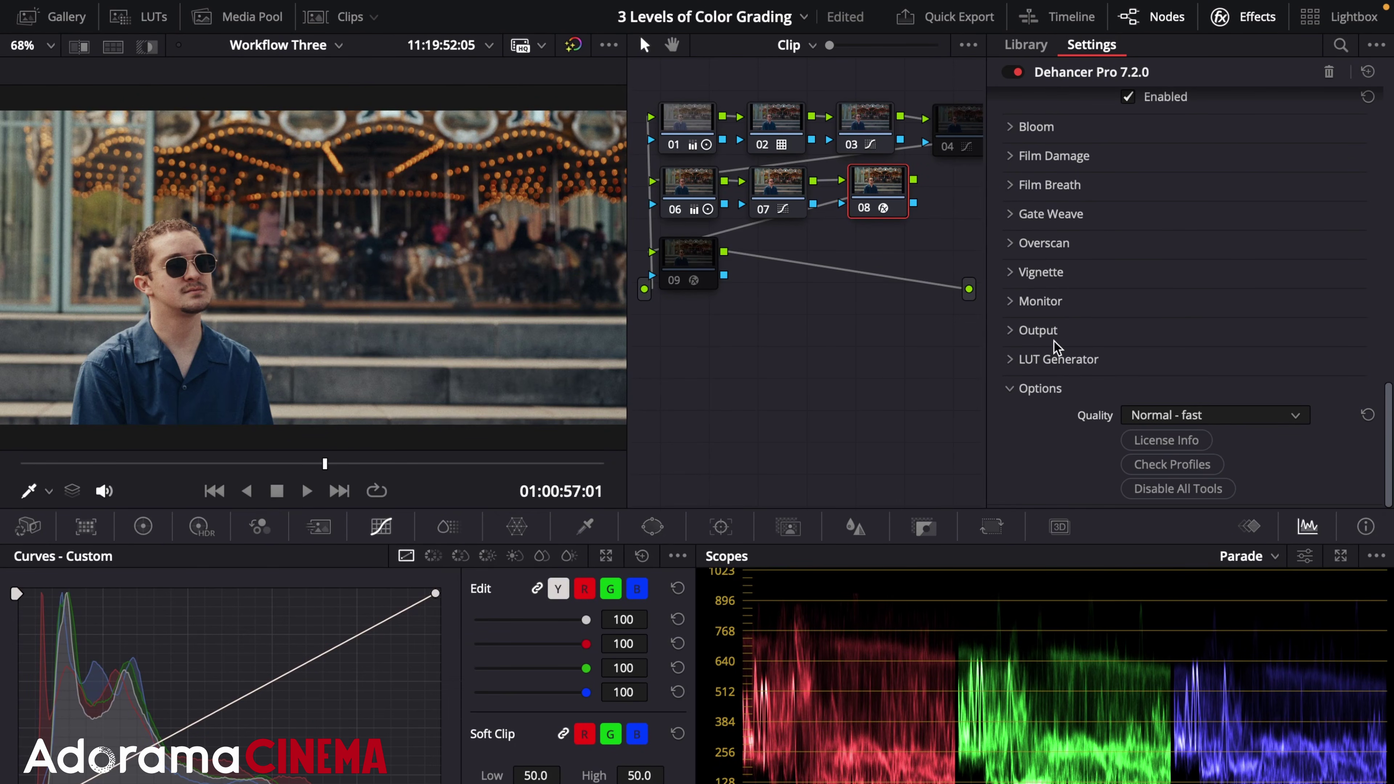
- Select node 09 and review its Glow settings
{"action": "left_click", "coordinate": [681, 279]}
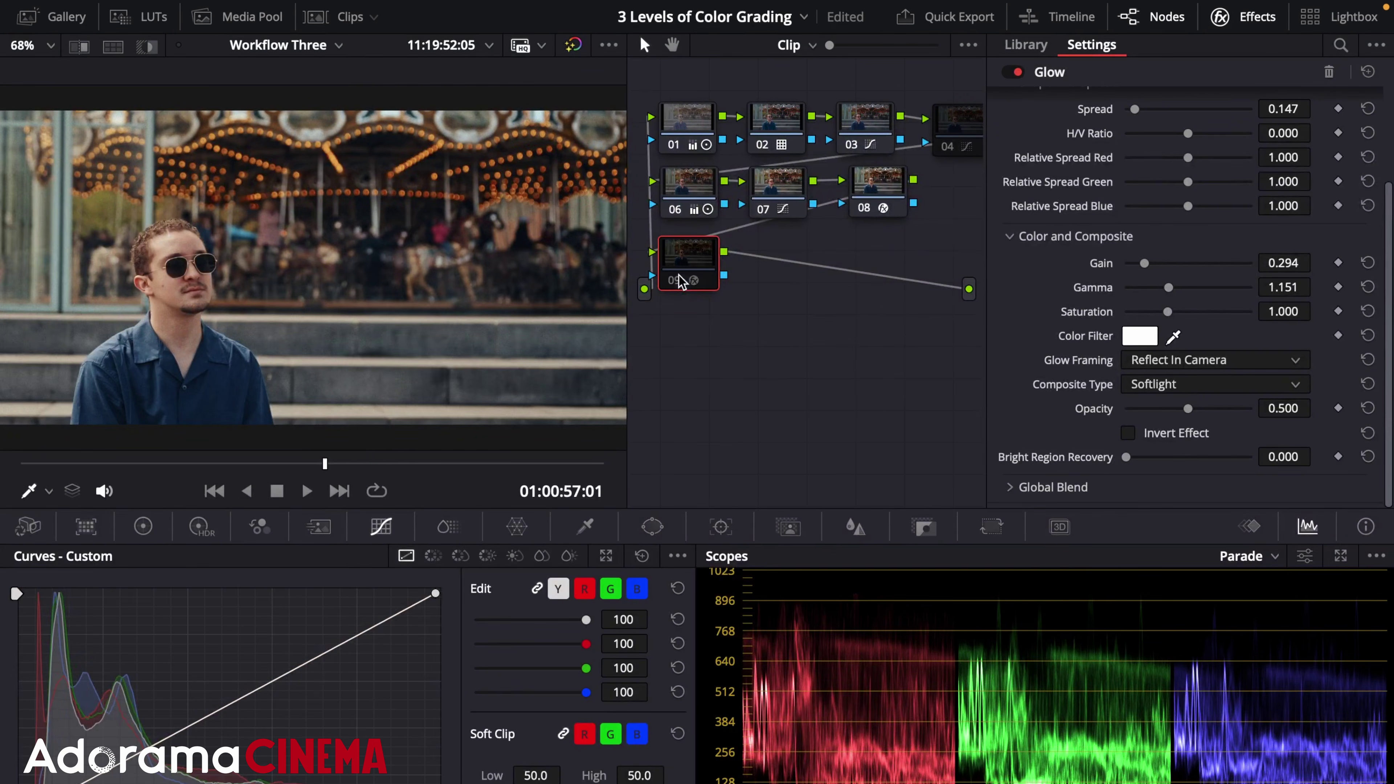
{"action": "scroll", "coordinate": [1086, 272], "scroll_direction": "up", "scroll_amount": 4}
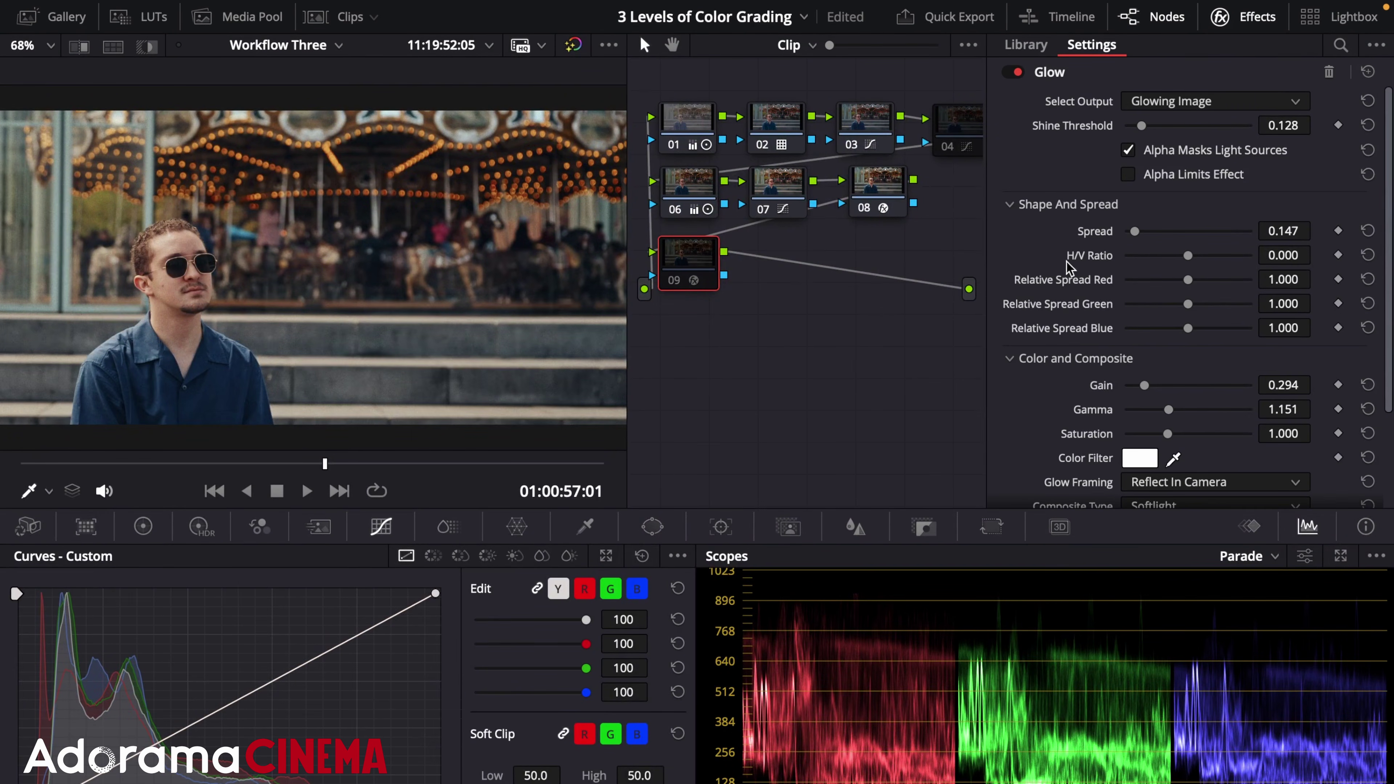